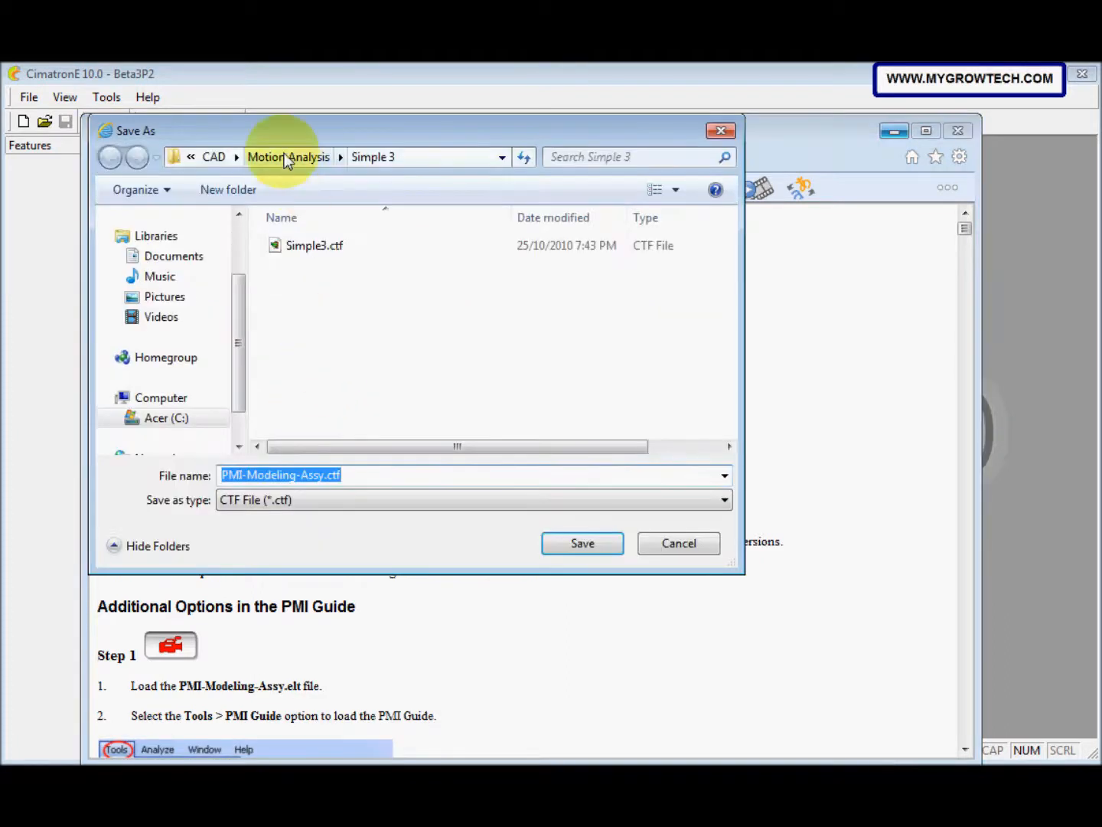
Step: Save PMI-Modeling-Assy.ctf into the CAD\PMI folder and minimize the browser window
left_click(215, 157)
left_click_drag(732, 290, 733, 355)
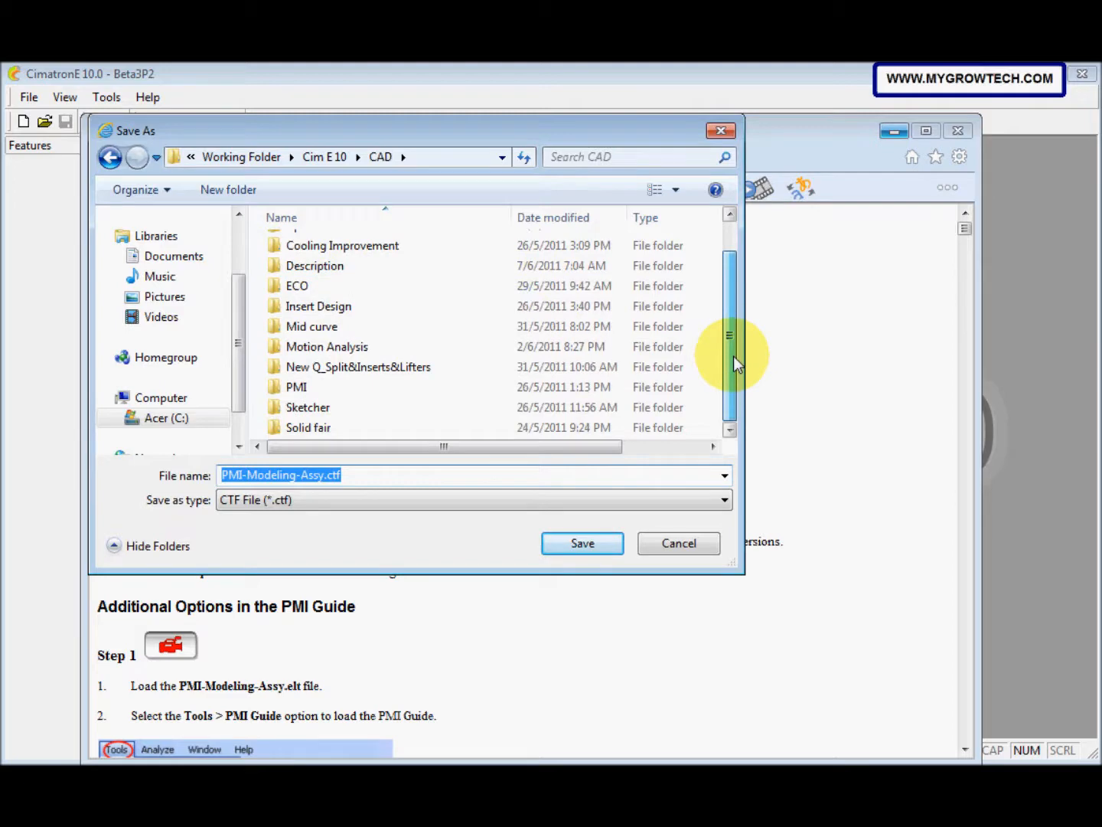
double_click(372, 388)
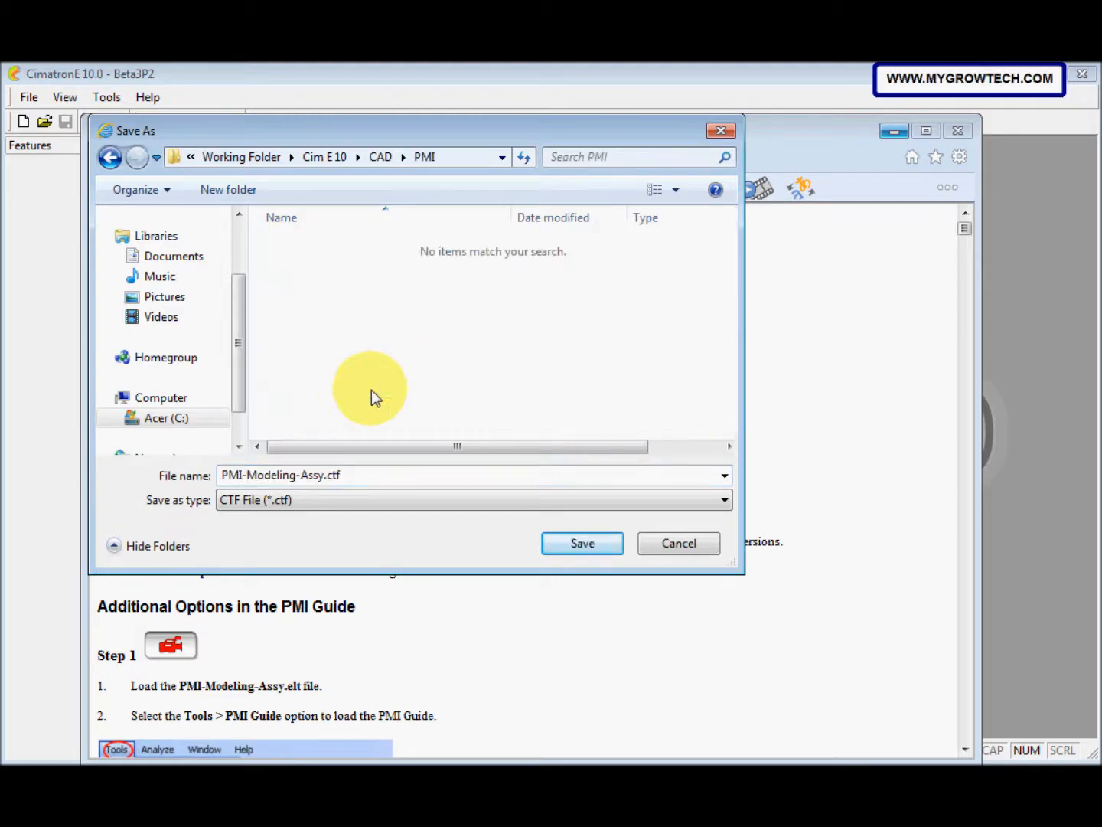
left_click(559, 542)
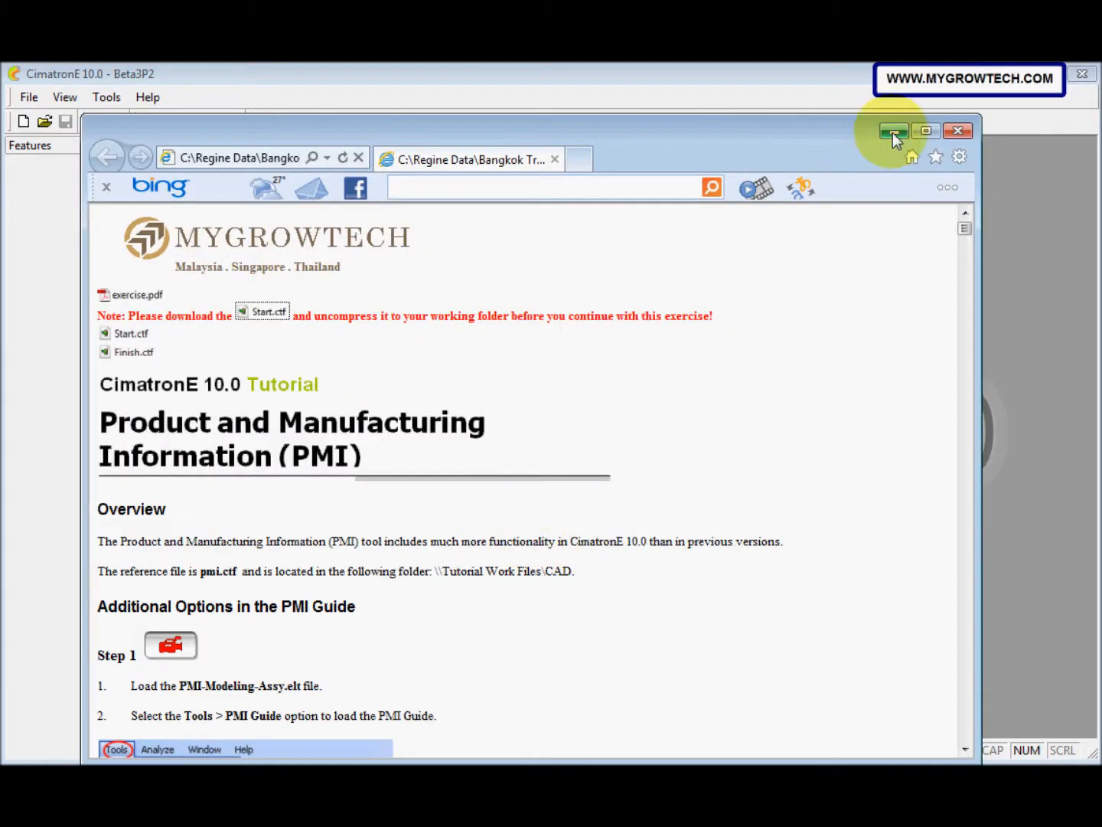
left_click(893, 131)
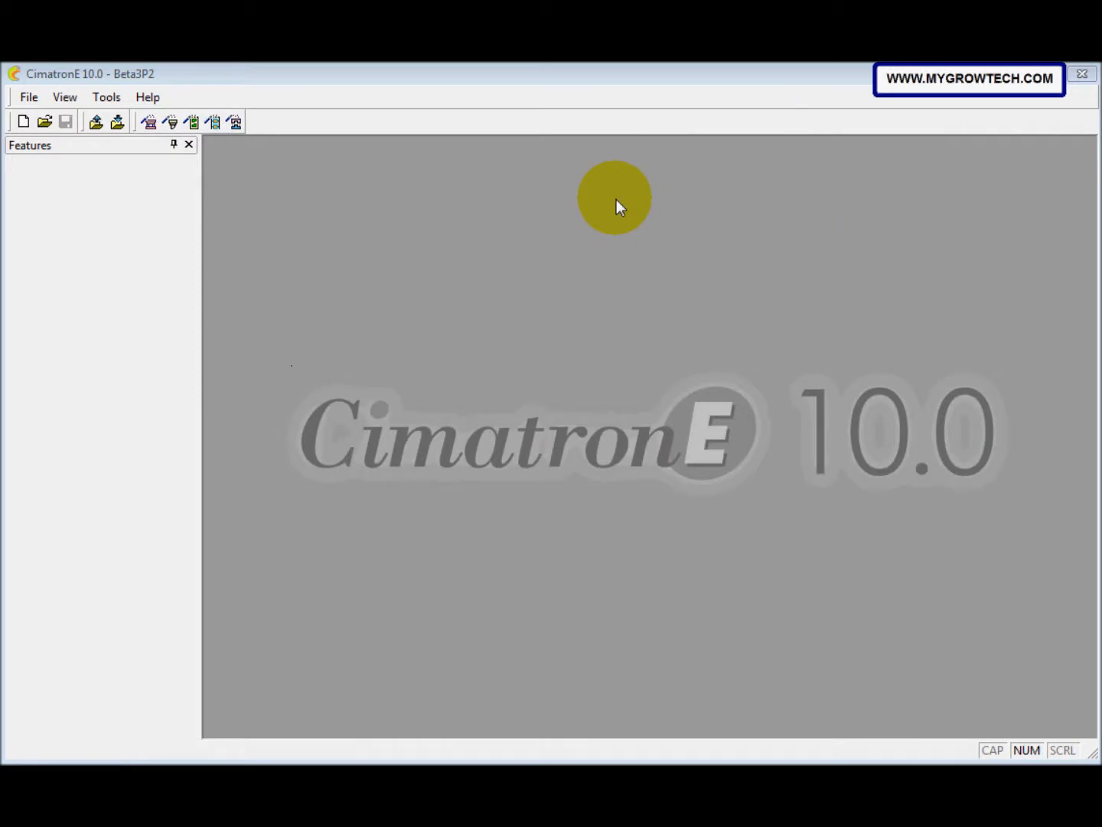
Step: Open PMI-Modeling-Assy.ctf from the CAD\PMI folder in CimZip
left_click(29, 99)
left_click(67, 379)
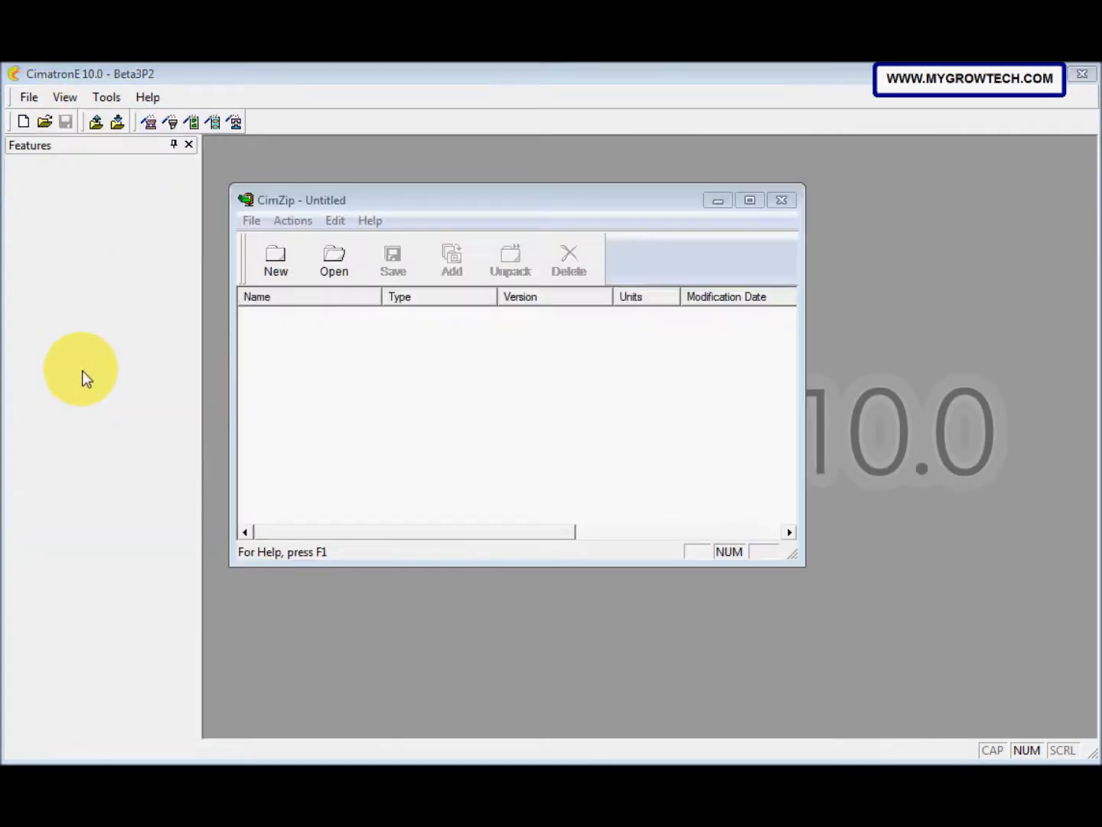
left_click(444, 188)
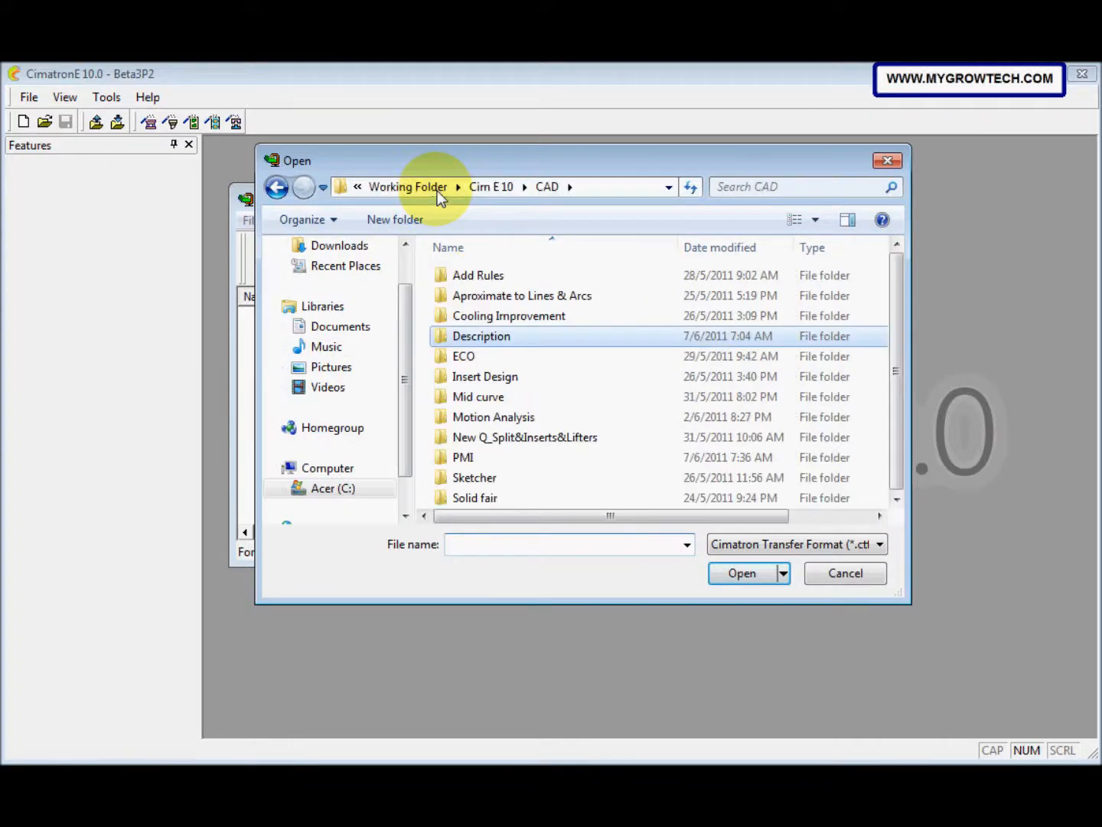
left_click(475, 459)
double_click(475, 458)
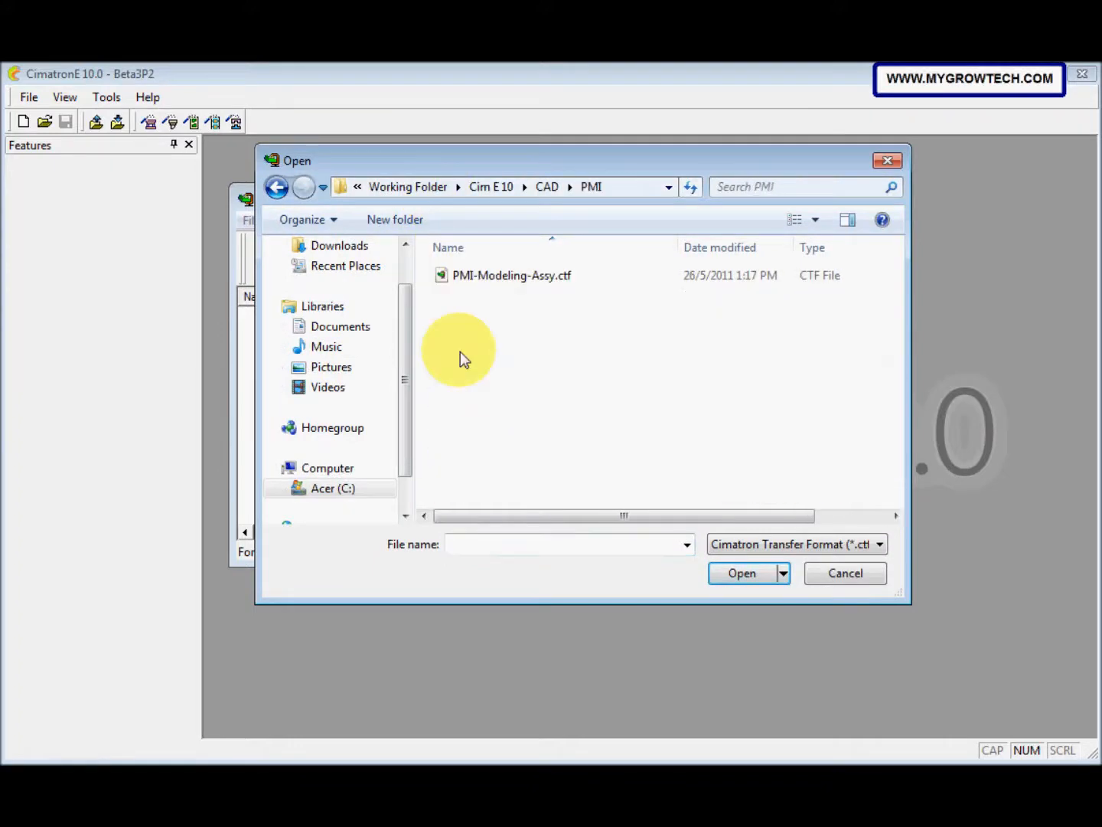
left_click(467, 275)
left_click(735, 573)
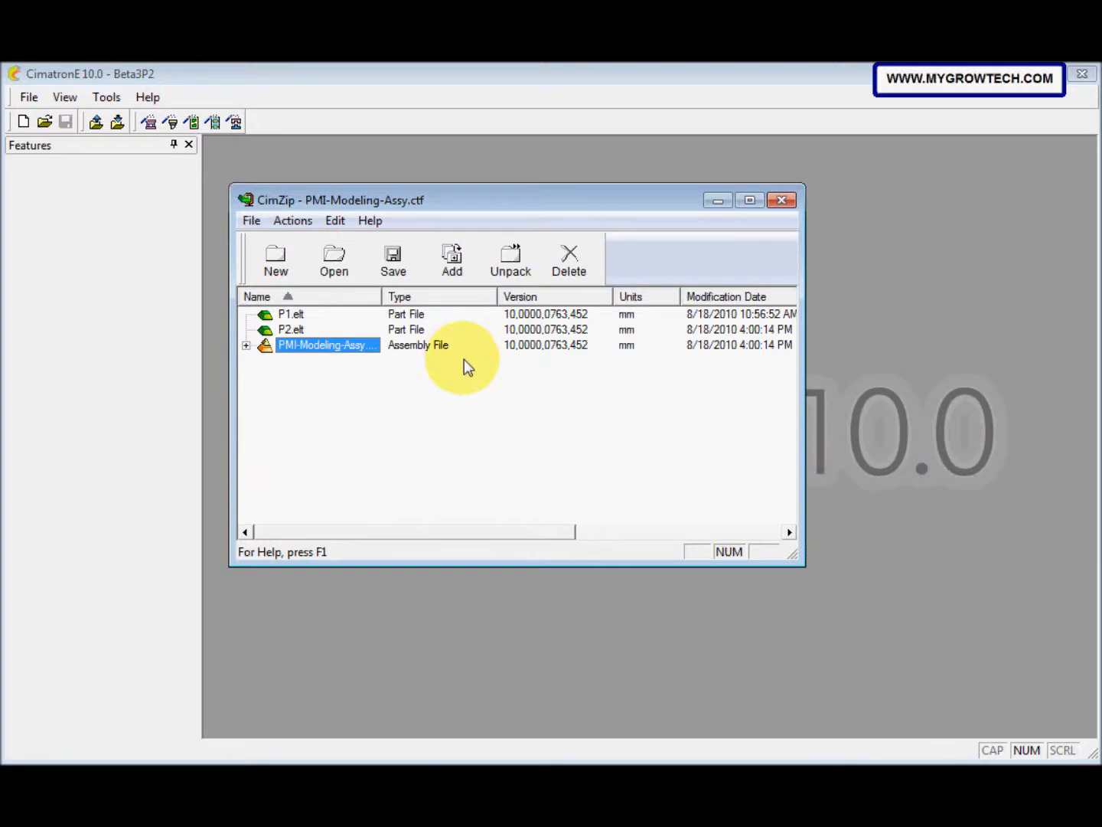
Step: Unpack all files of the archive into the PMI folder with the Without folder history option and close CimZip
key("ctrl+a")
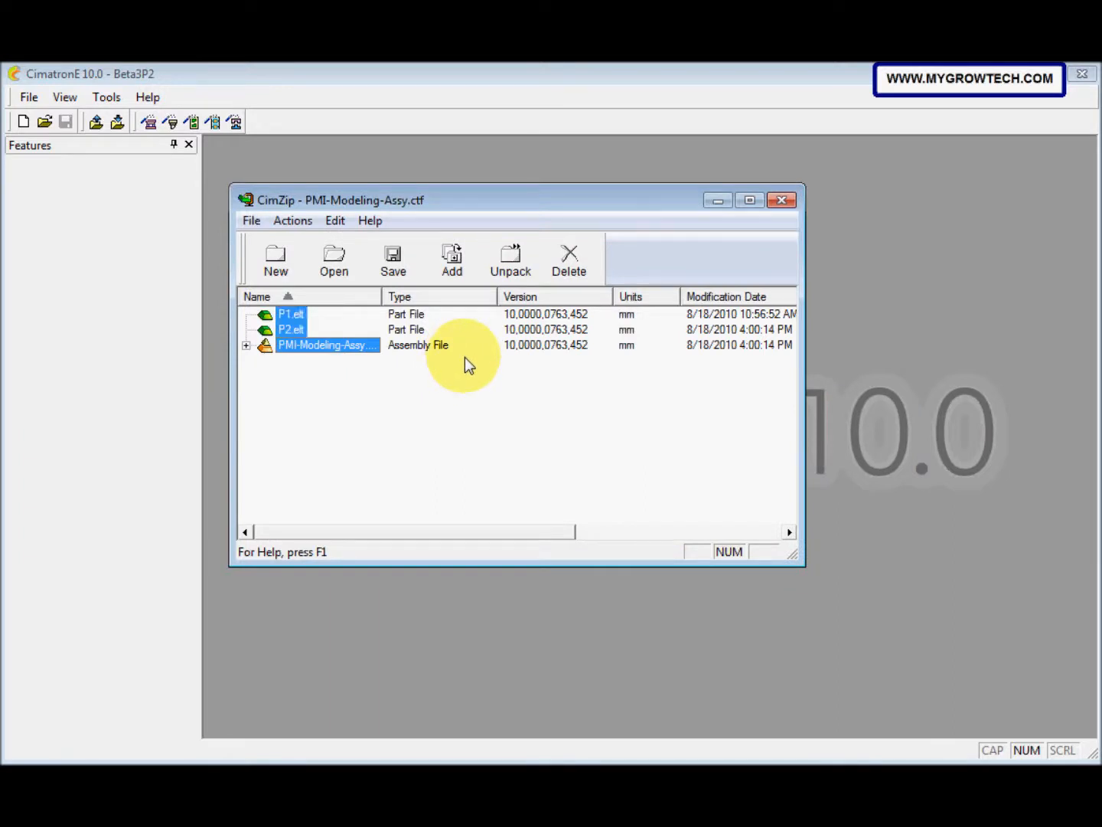
left_click(505, 265)
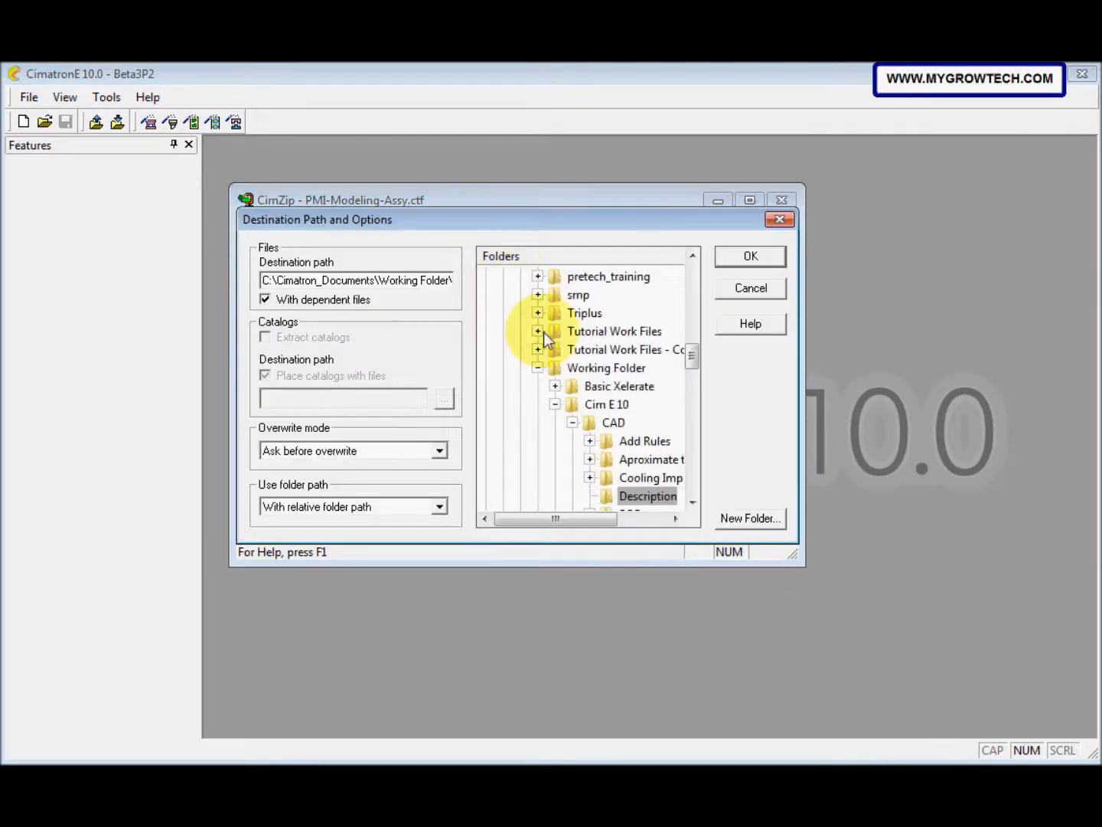
scroll(586, 505, "down", 4)
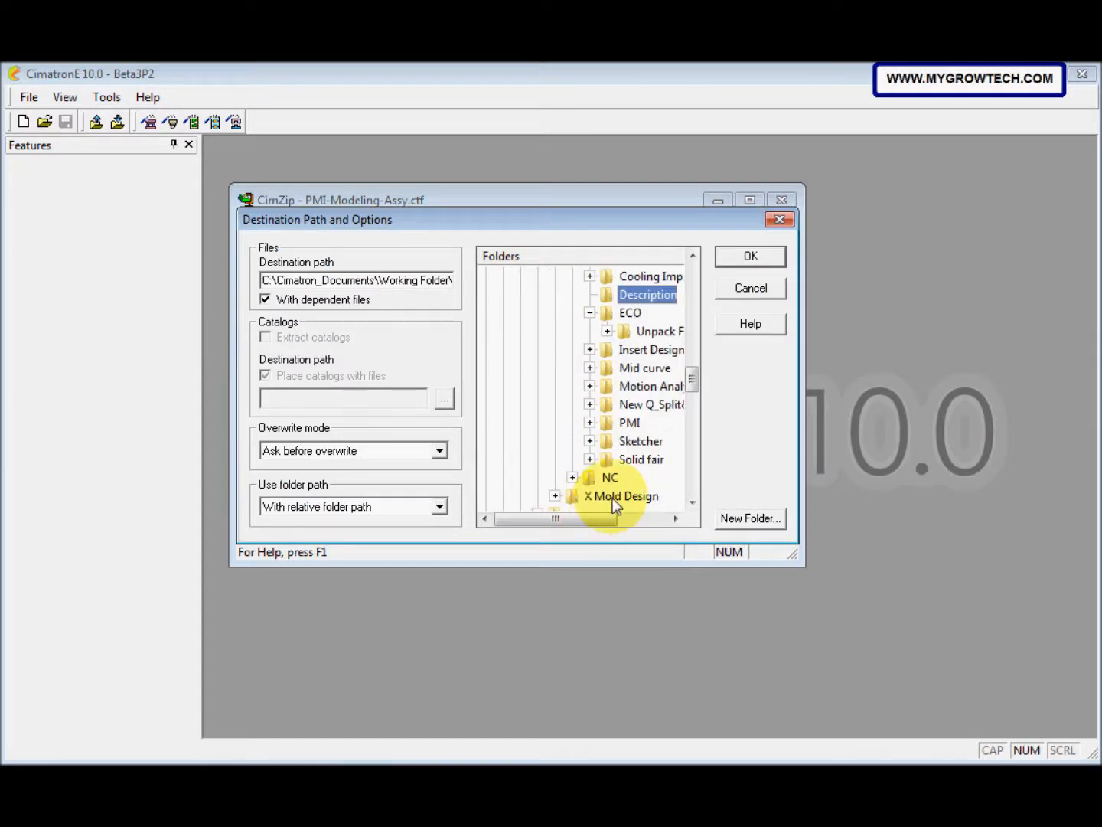
left_click(629, 423)
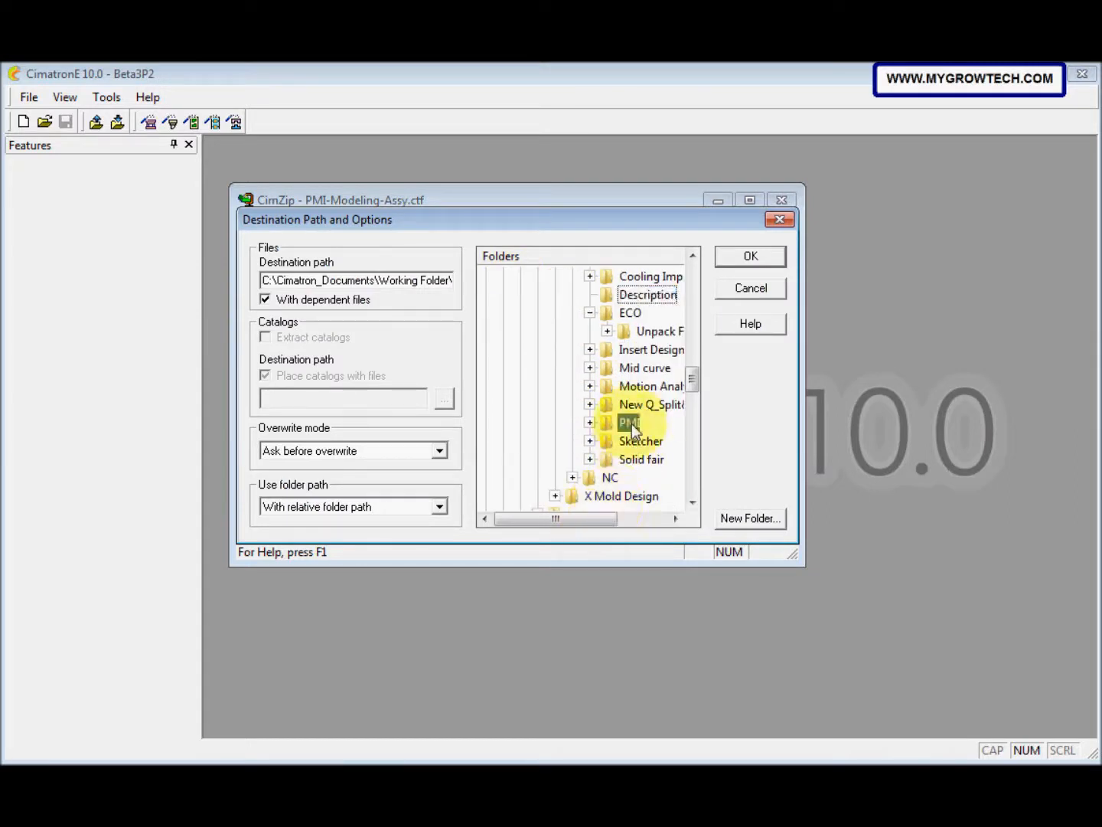
left_click(439, 507)
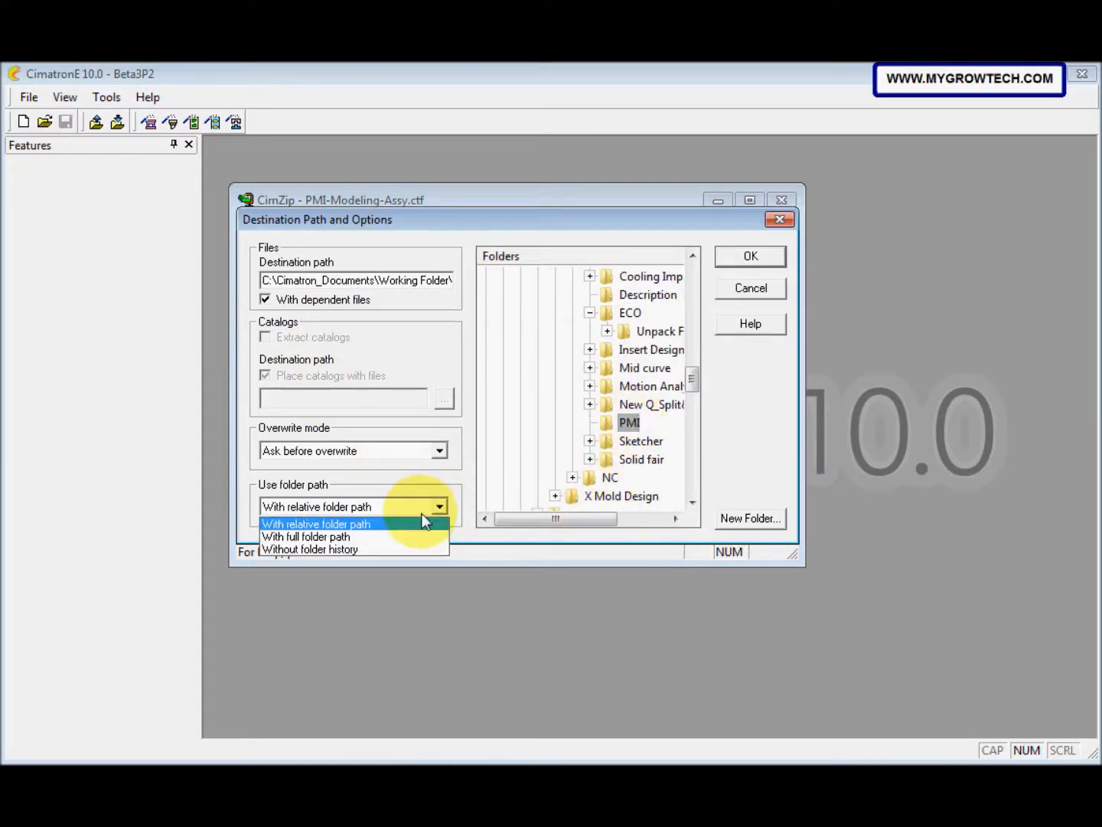
left_click(390, 549)
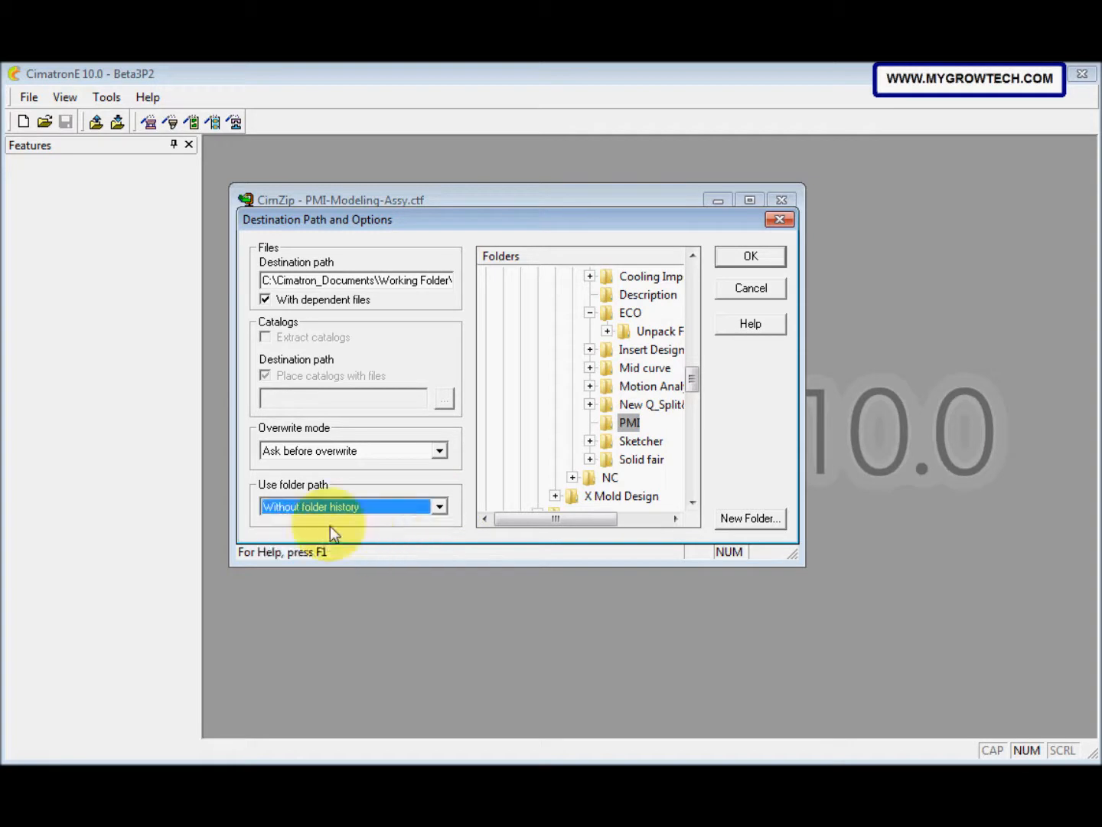
left_click(760, 260)
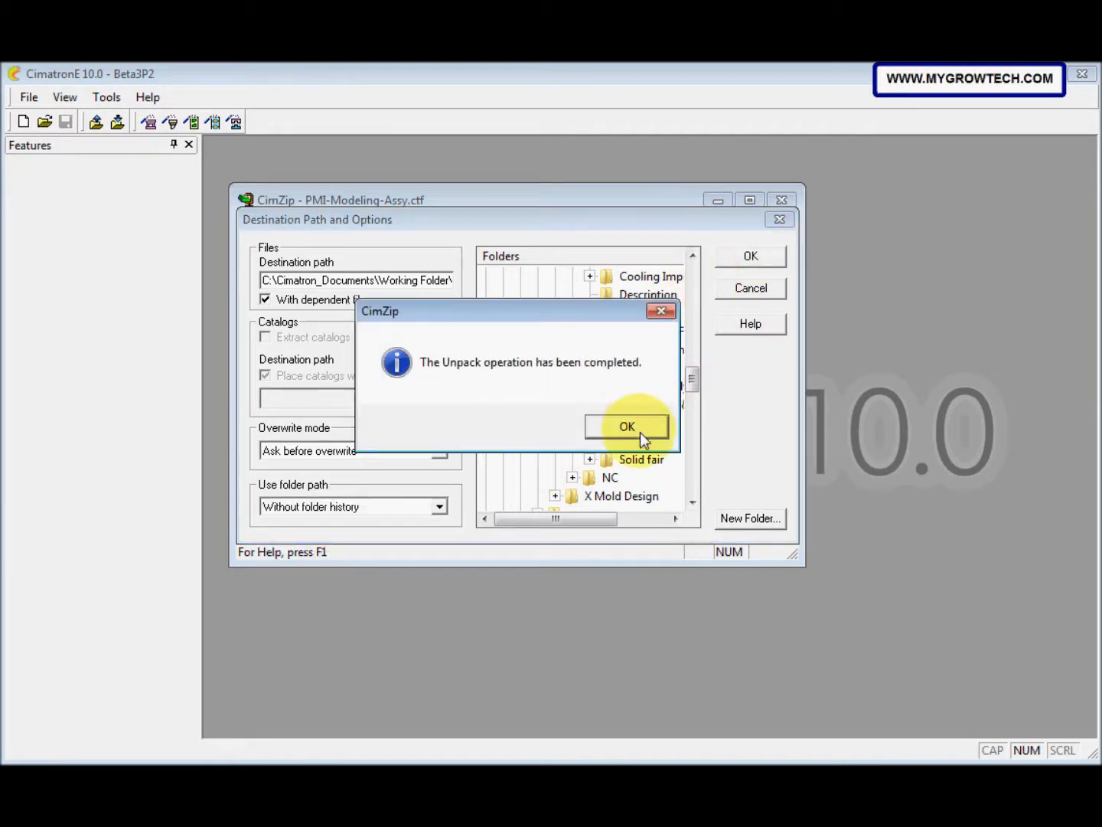
left_click(640, 432)
left_click(782, 200)
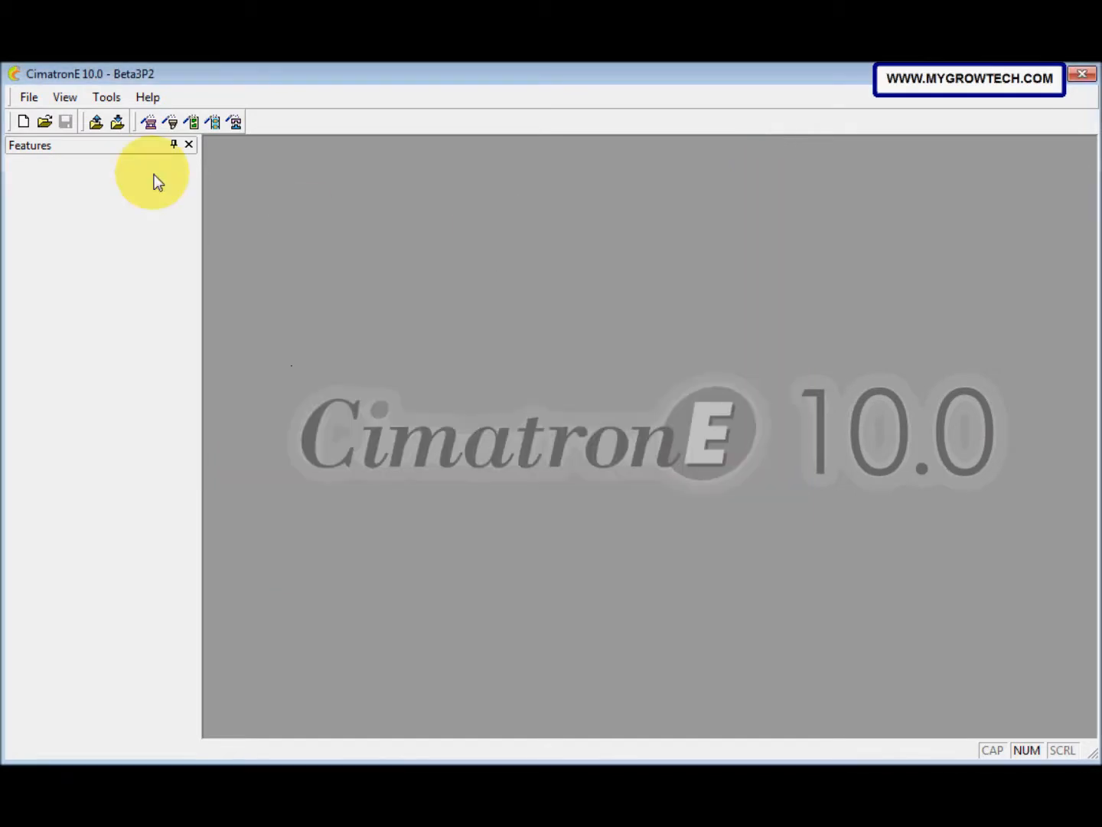
Step: Load the assembly PMI-Modeling-Assy.elt from Cimatron_Documents\Working Folder\Cim E 10\CAD\PMI
left_click(45, 121)
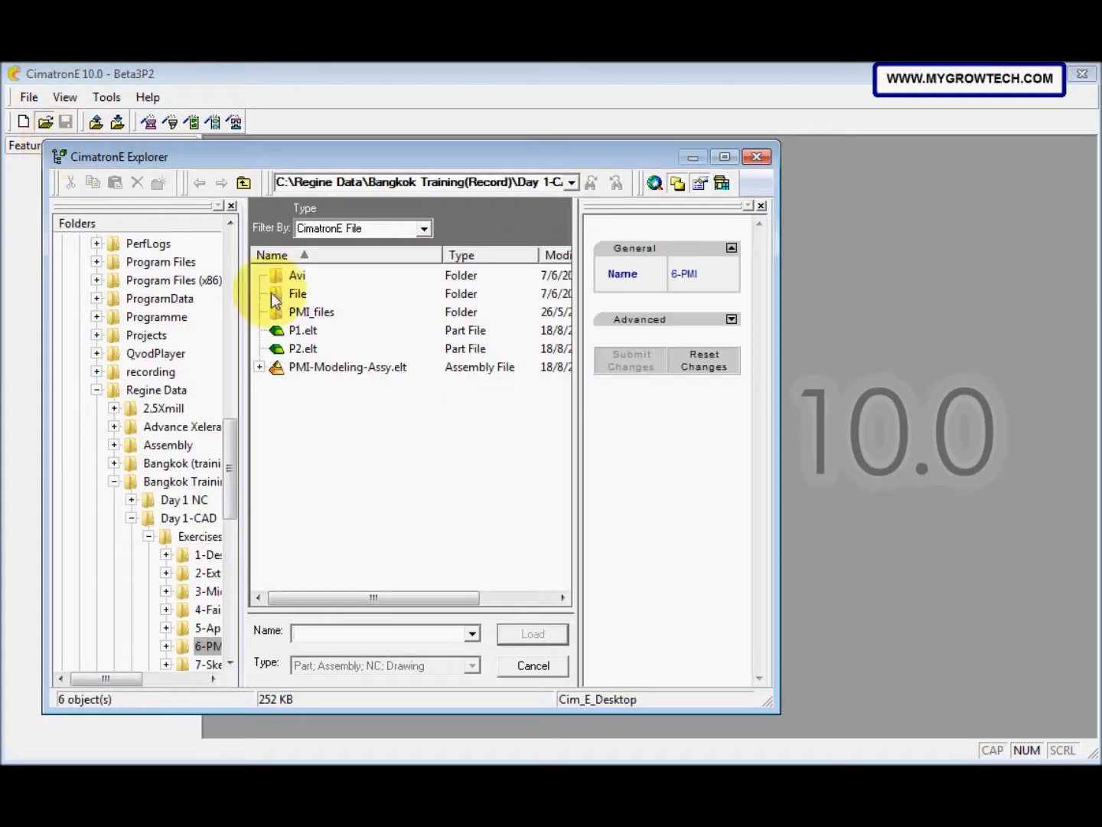
left_click_drag(230, 464, 199, 318)
left_click(199, 317)
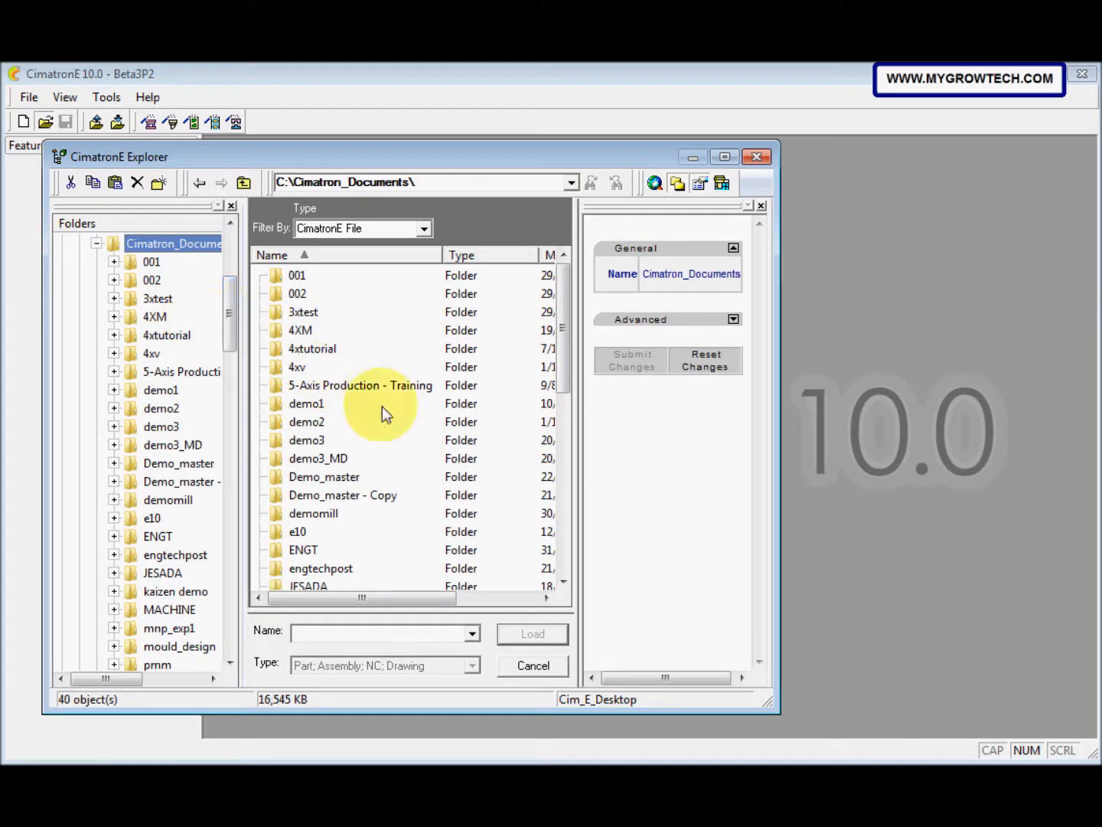
scroll(218, 506, "down", 5)
left_click(203, 498)
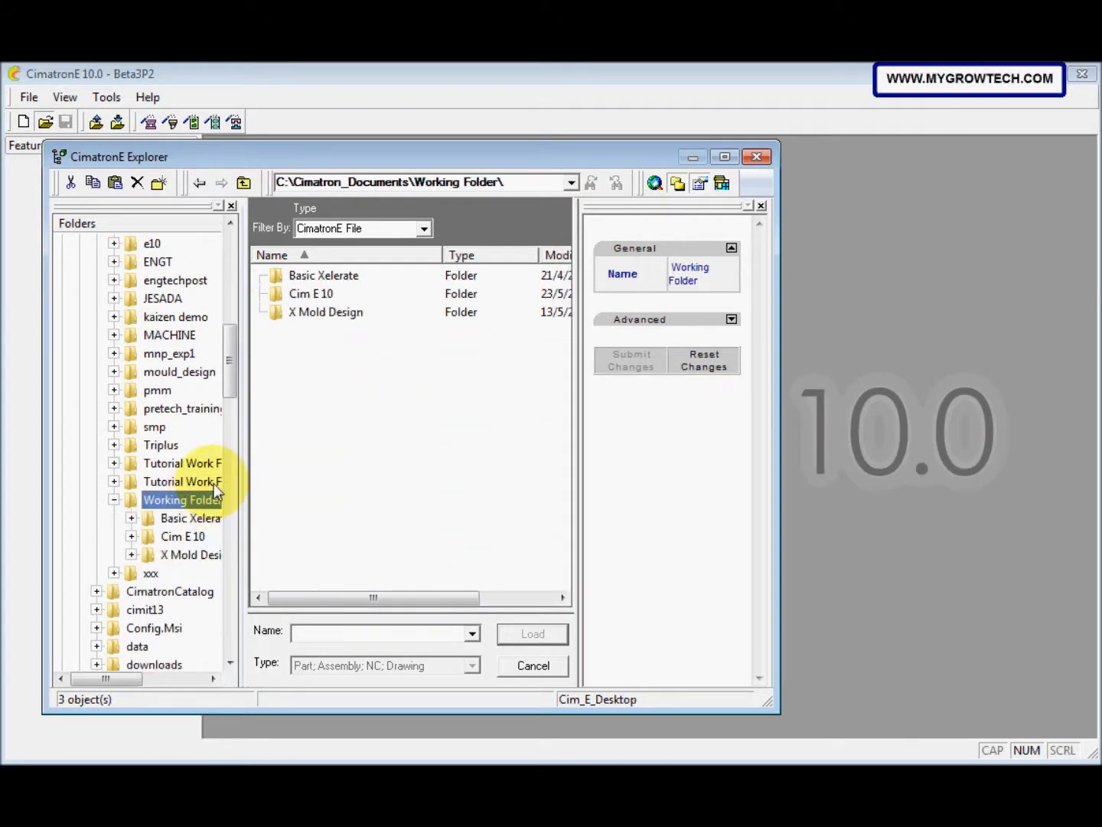
double_click(312, 293)
double_click(307, 275)
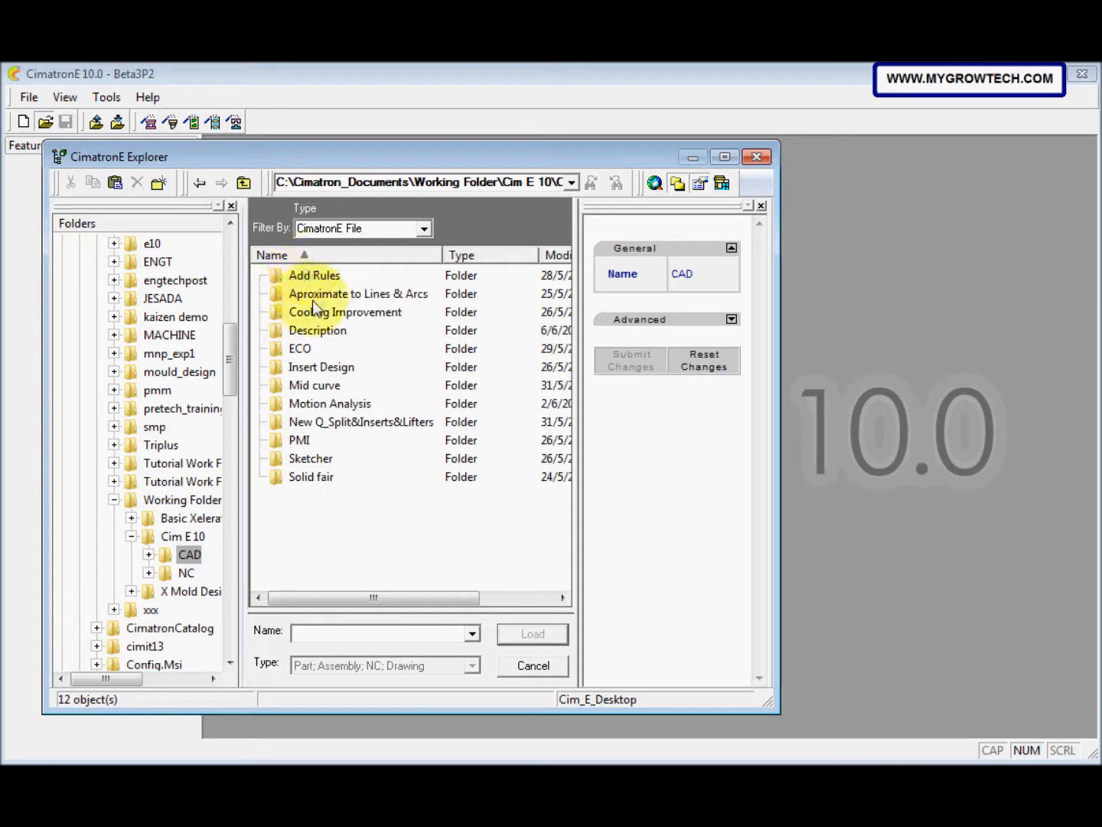
double_click(309, 438)
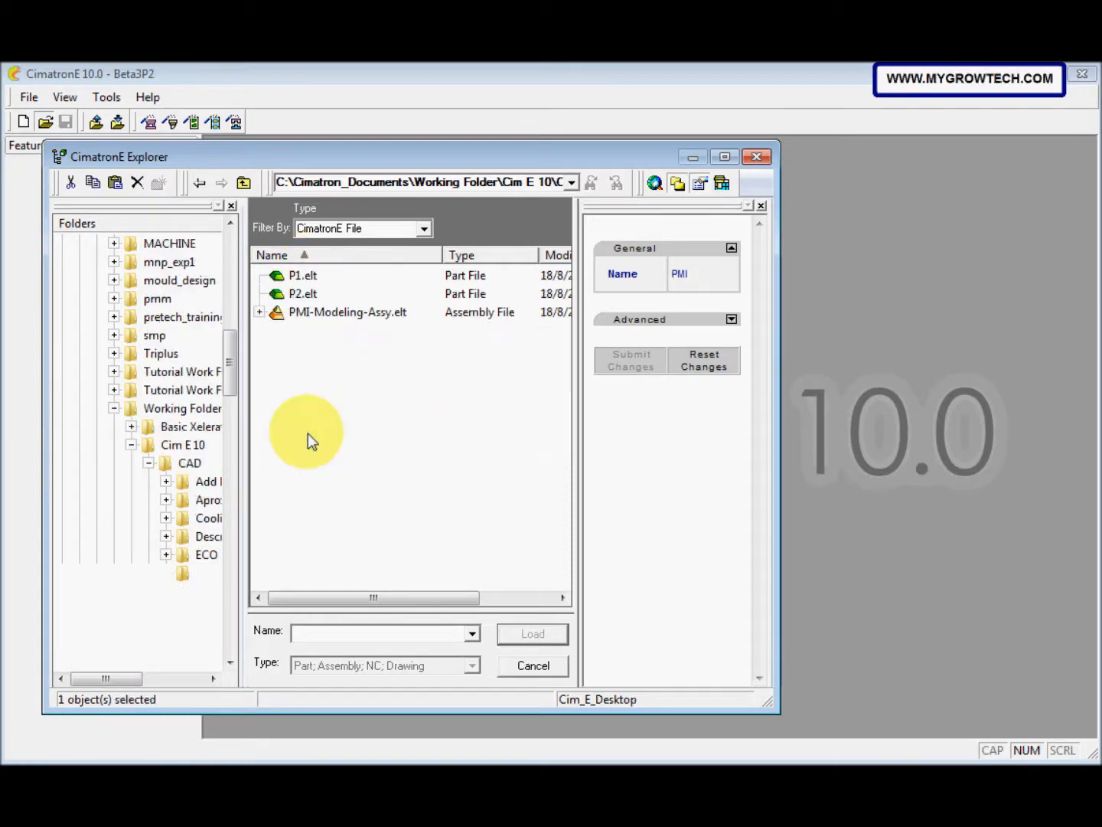
left_click(311, 315)
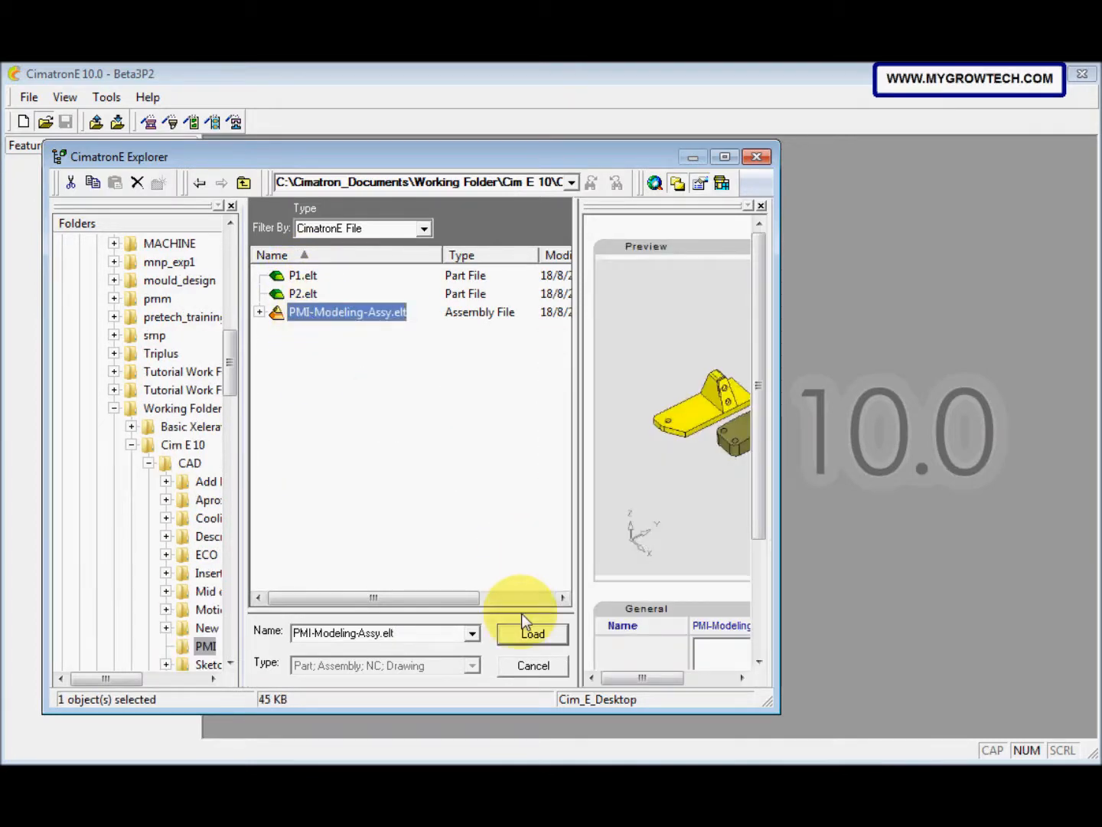
left_click(531, 633)
middle_click_drag(583, 519, 445, 451)
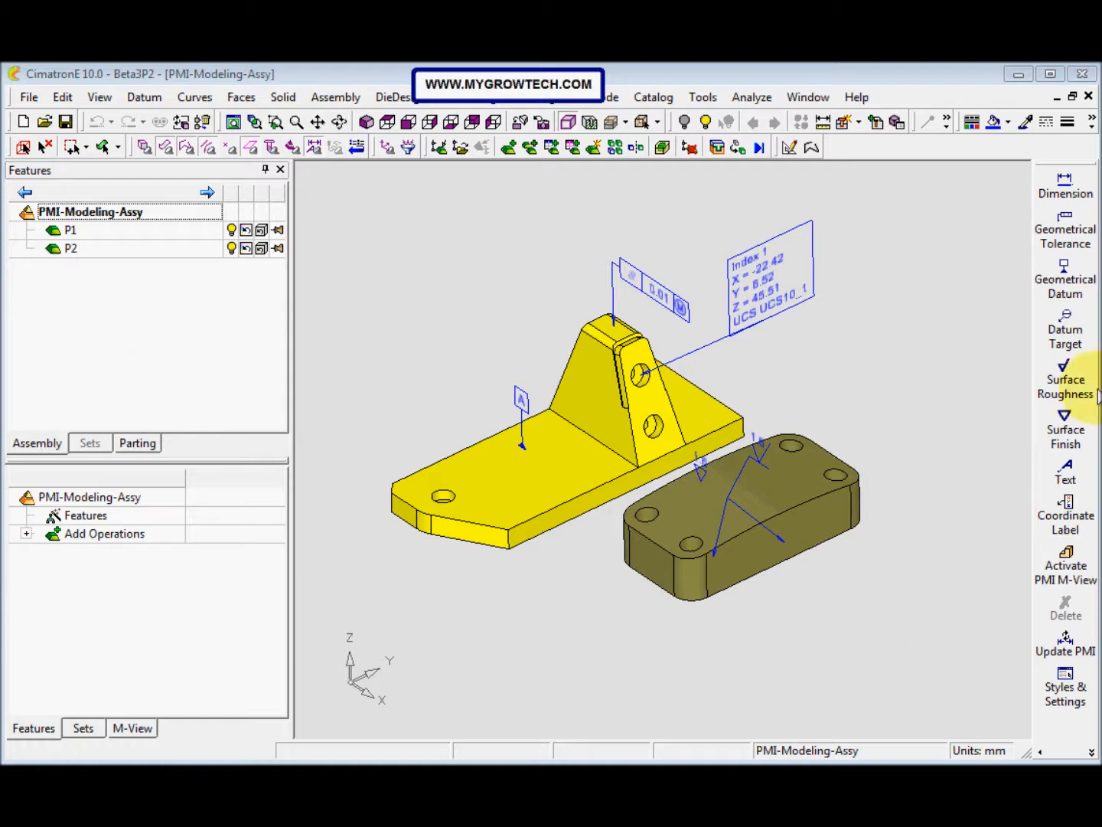
Step: Add a PMI dimension to the top edge of the yellow part's upright bracket, placed beside the bracket's top
left_click(1080, 193)
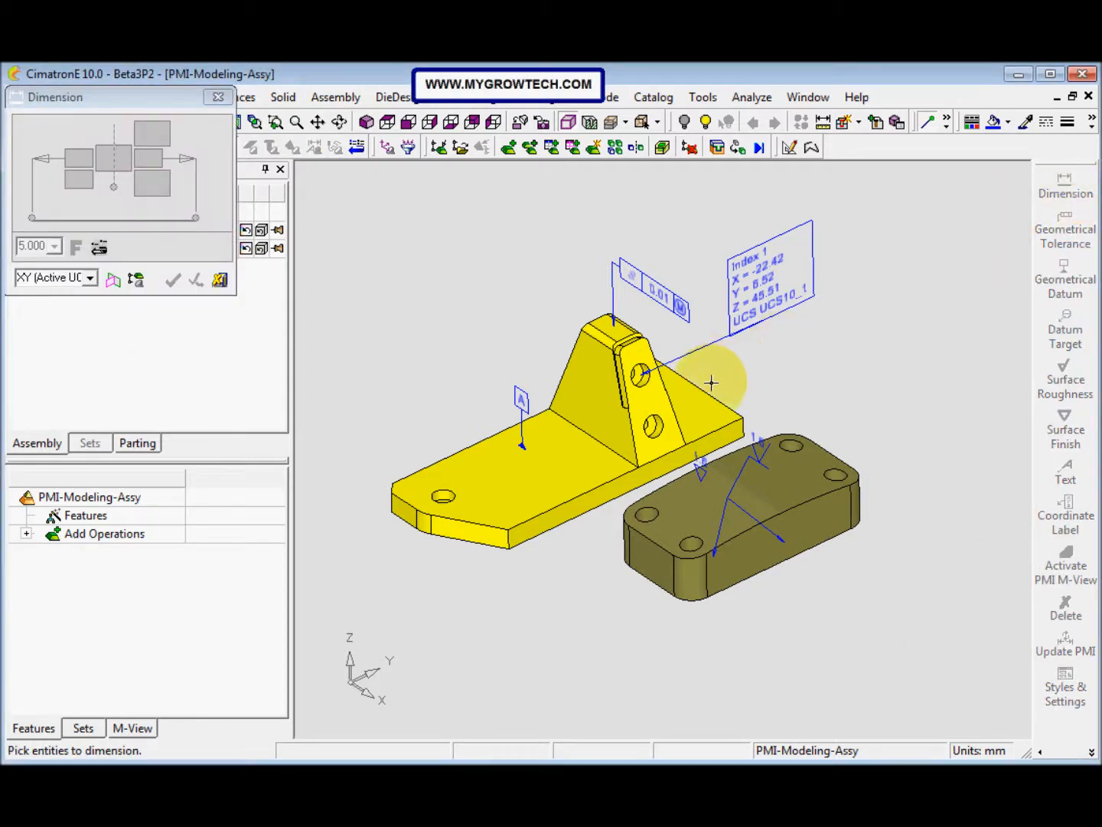
left_click(596, 347)
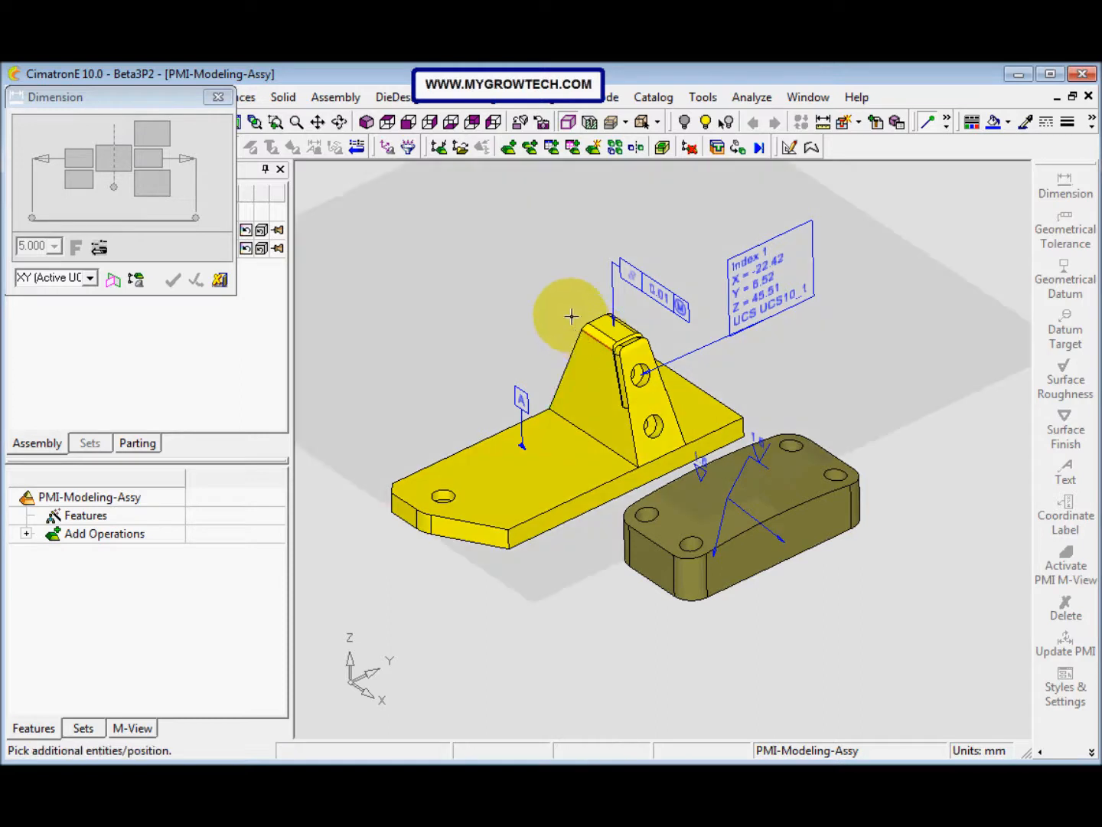
left_click(569, 313)
left_click(568, 310)
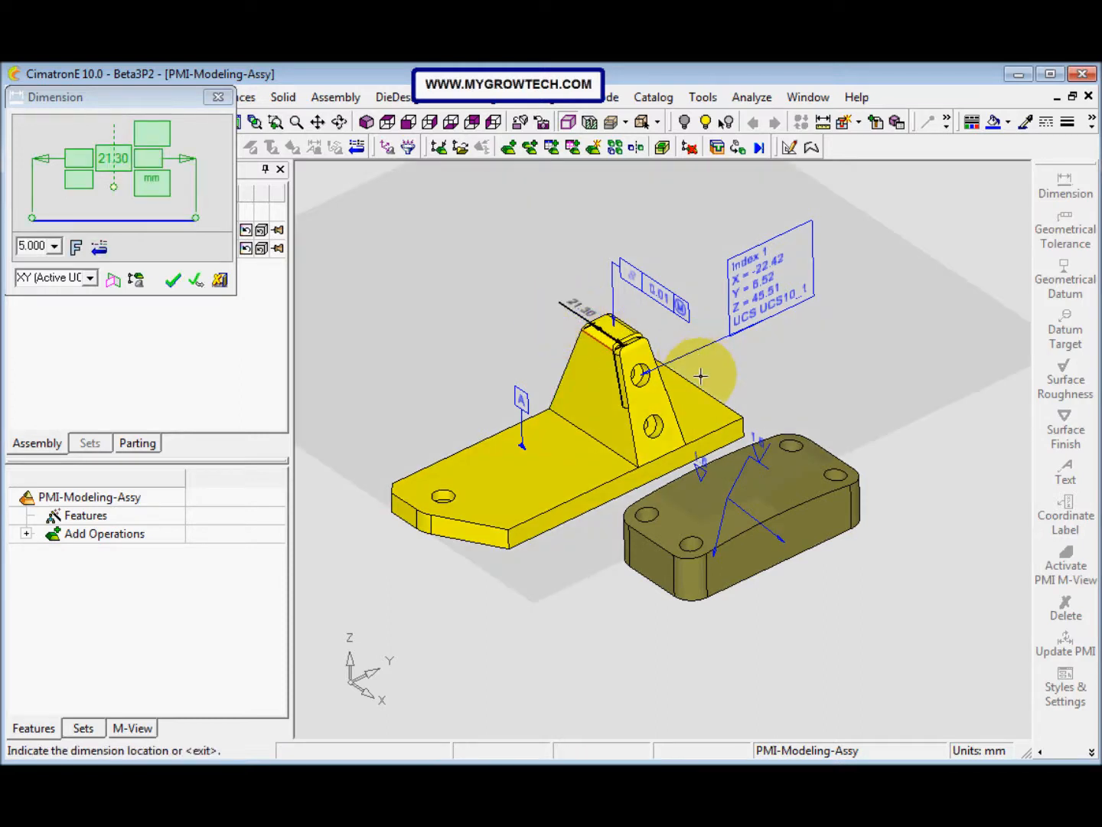
middle_click(739, 377)
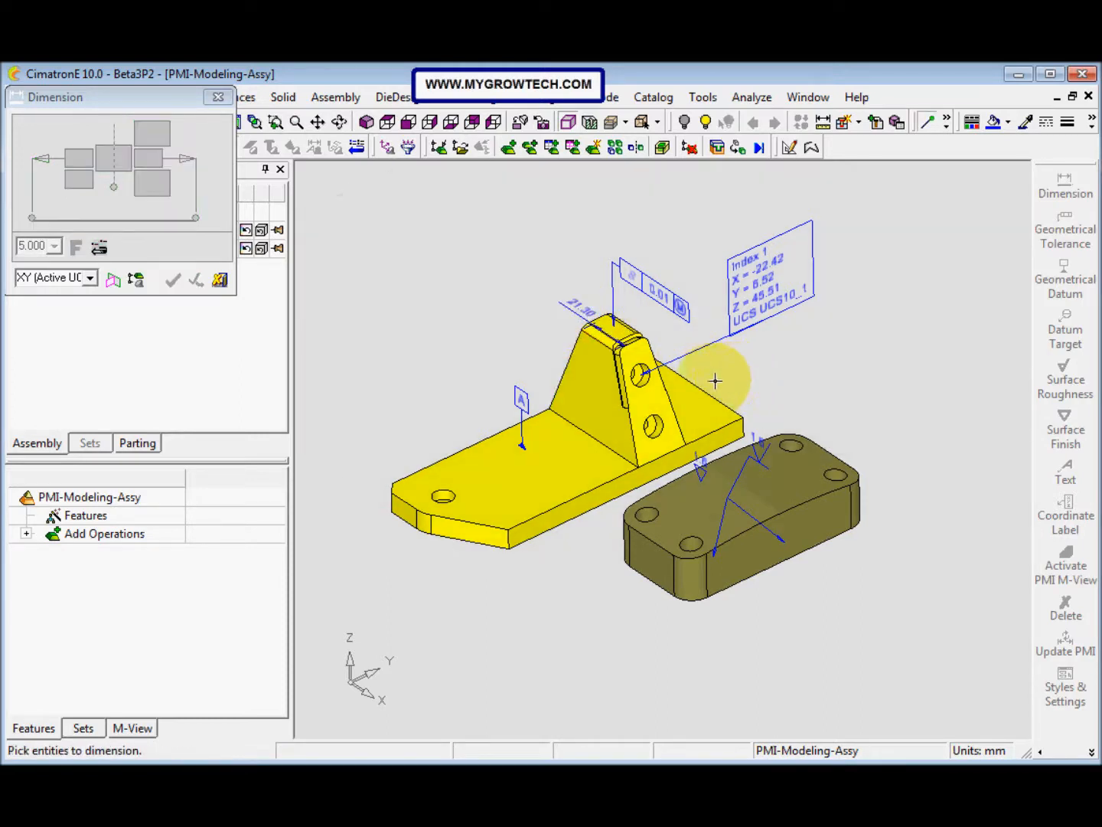
Step: Dimension the yellow base plate's short end edge and its long rear edge, placing both dimensions outside the plate
left_click(707, 398)
left_click(728, 368)
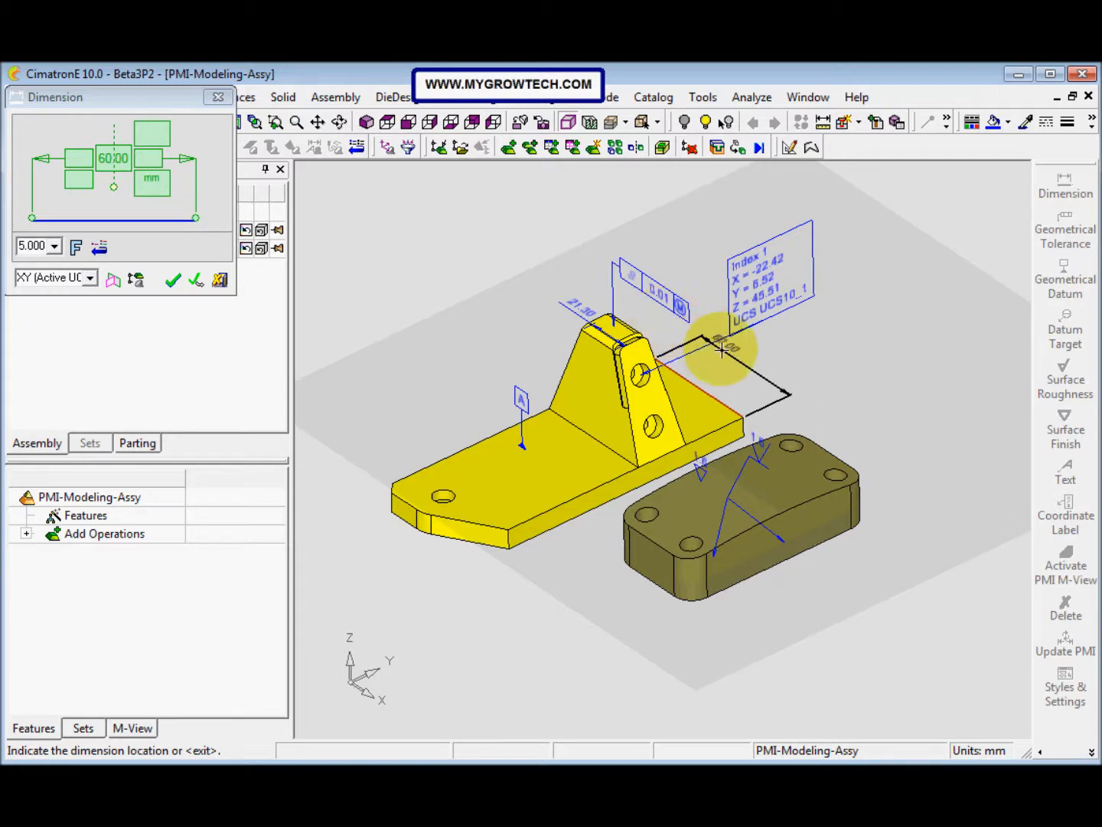
left_click(745, 369)
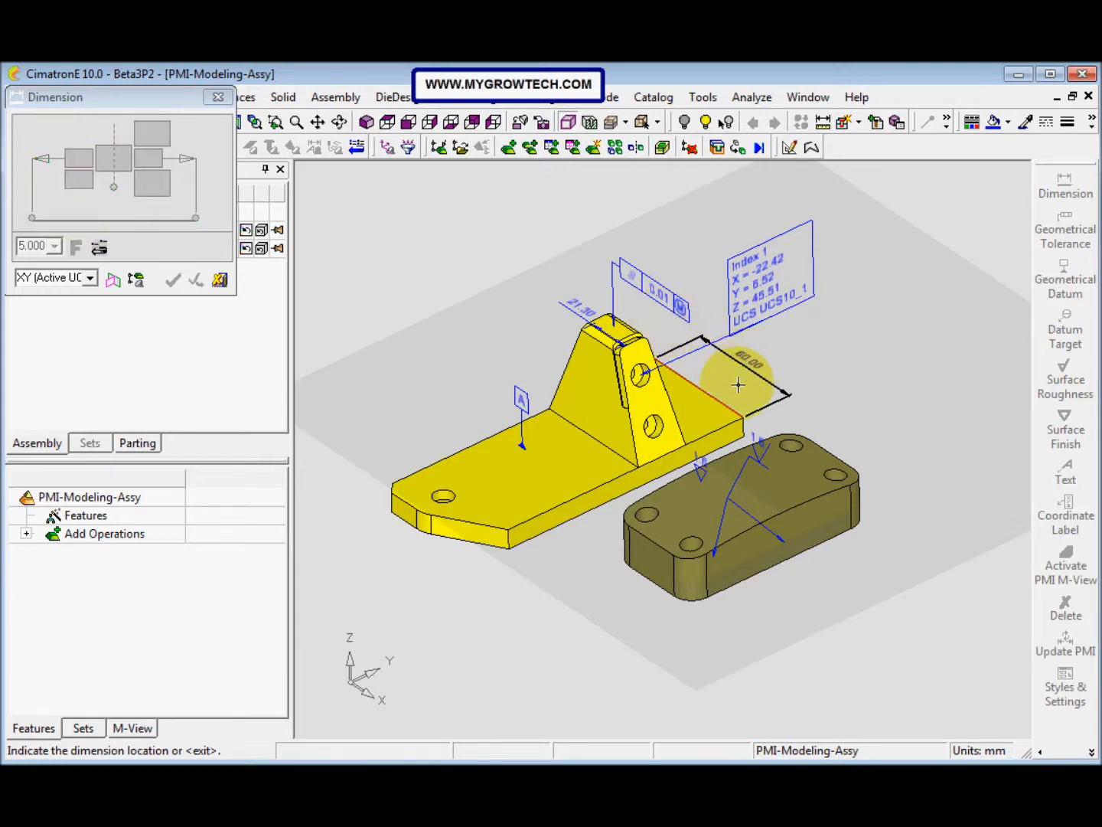
left_click(490, 437)
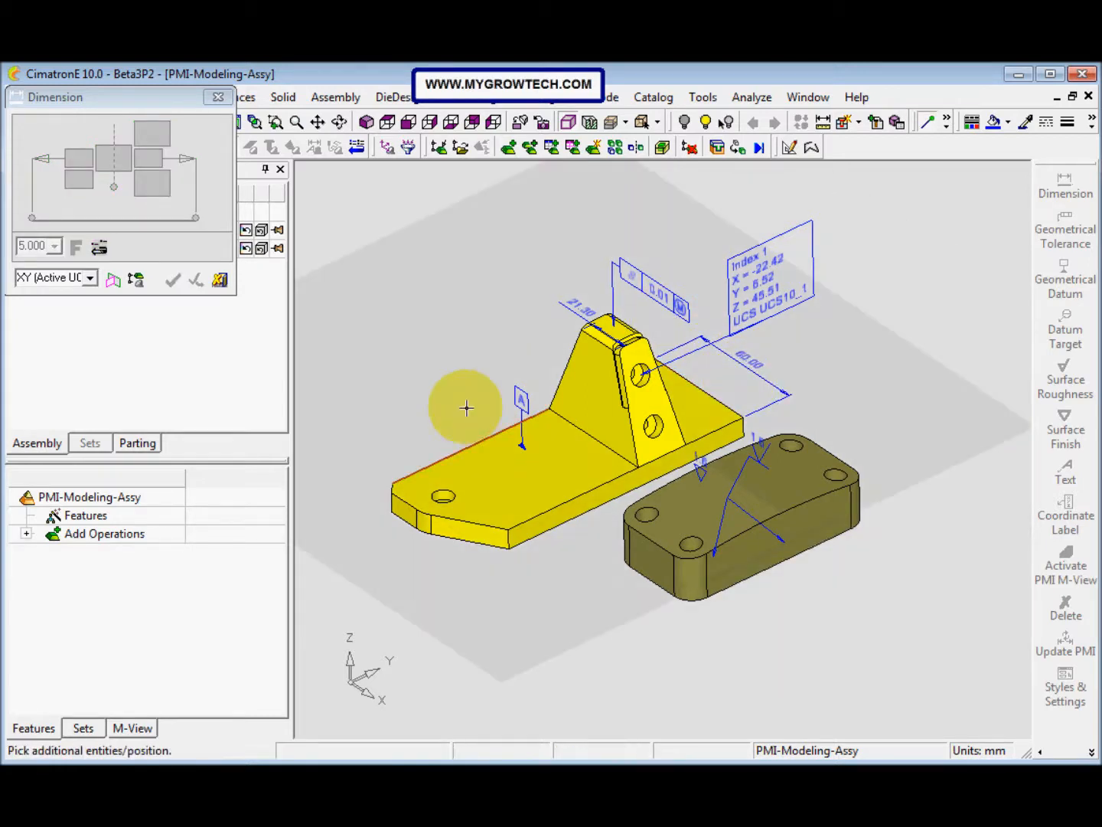
left_click(442, 388)
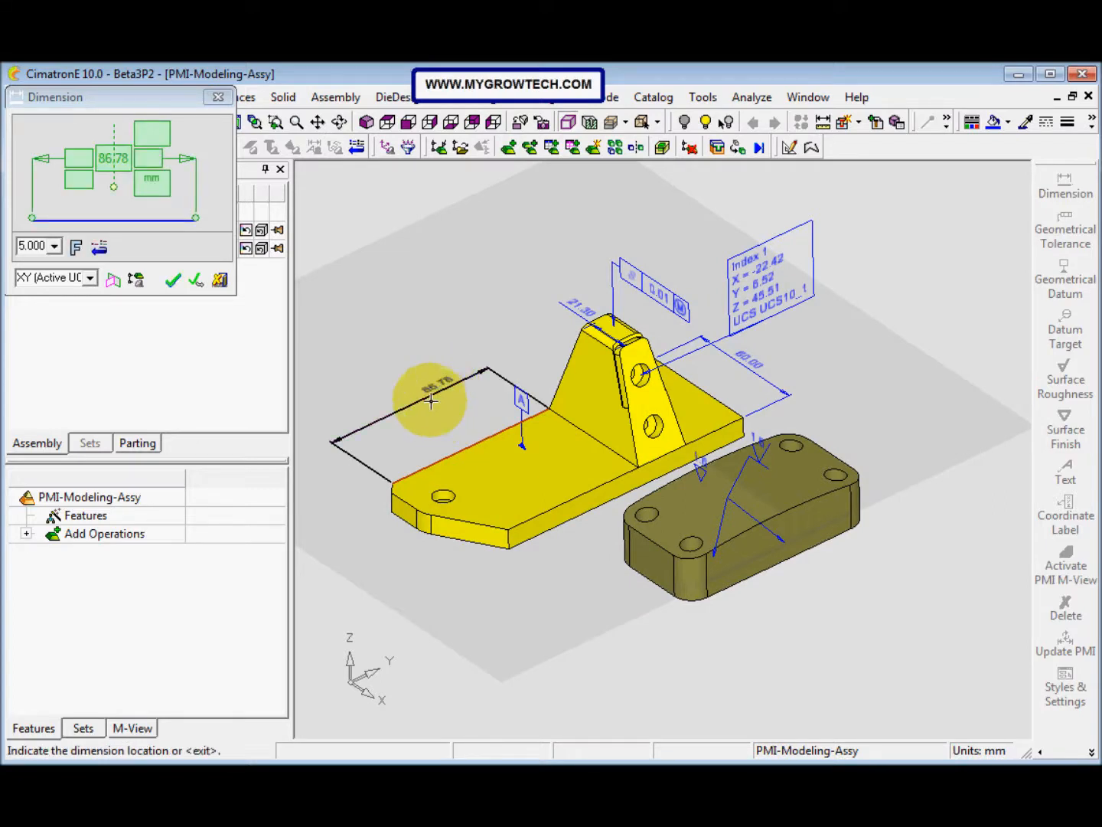
left_click(175, 280)
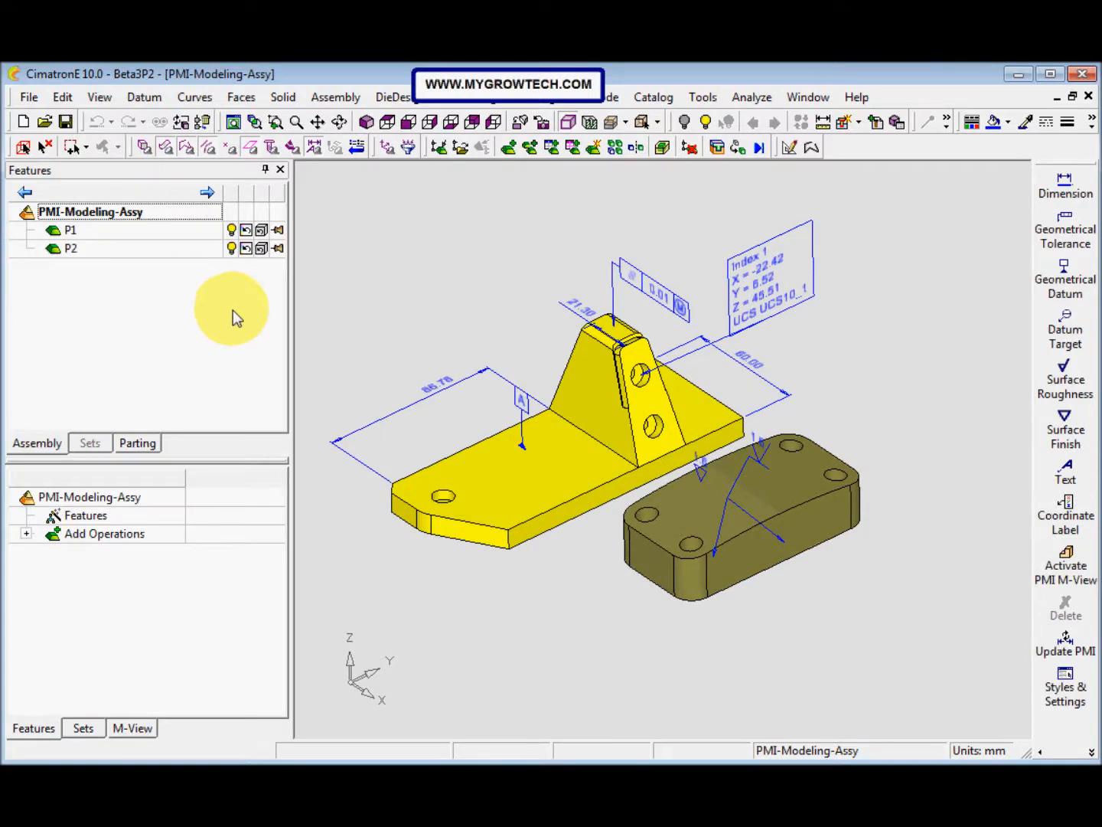
Step: Activate part P2 in the assembly tree
left_click(71, 248)
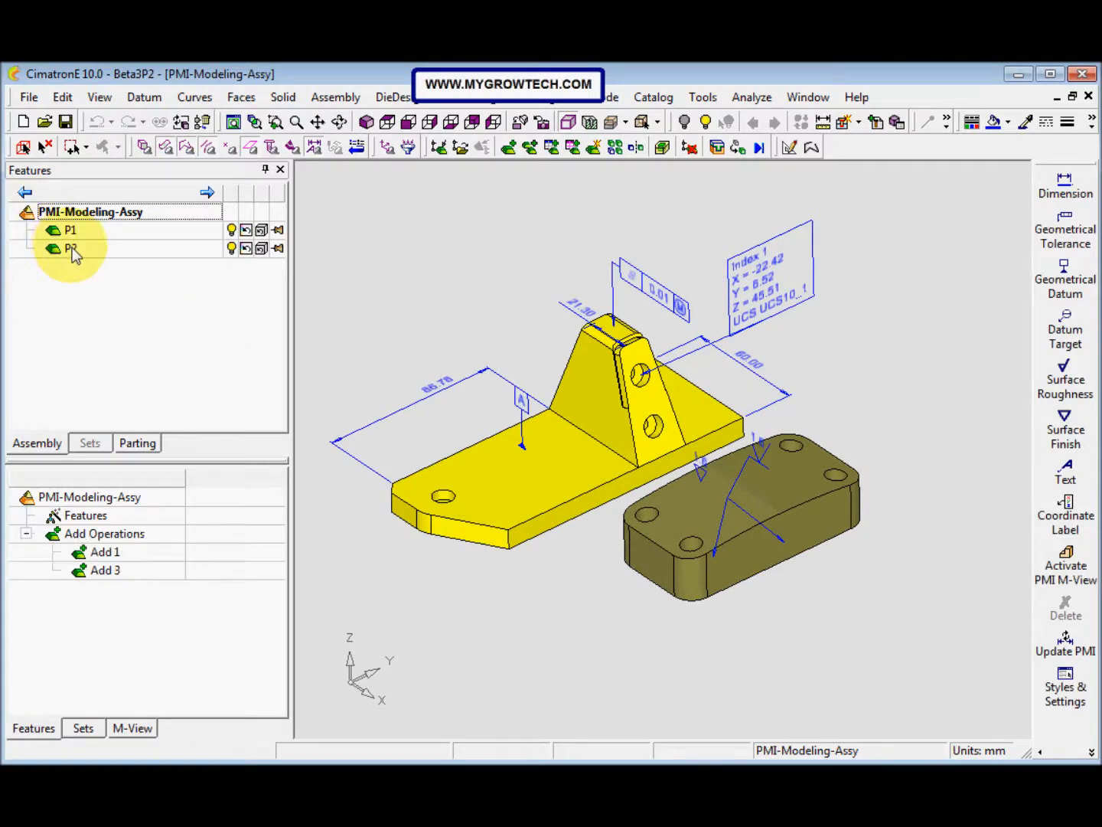
right_click(73, 246)
left_click(157, 260)
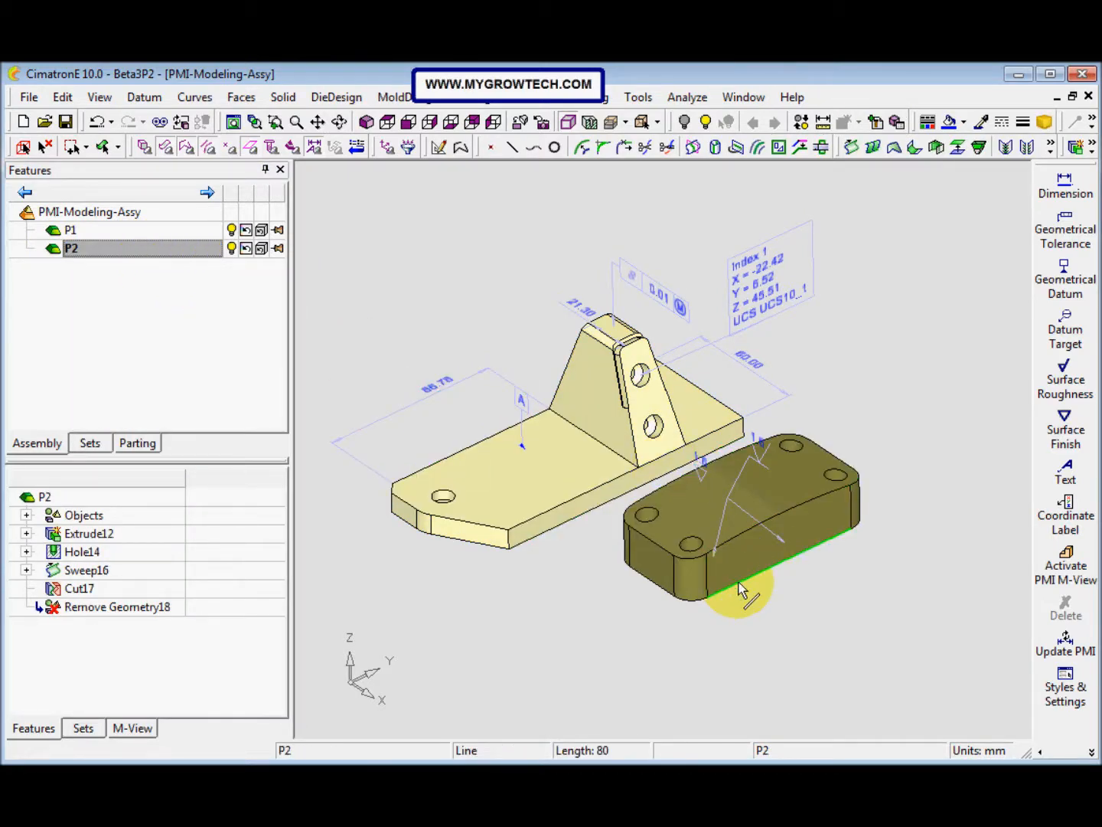
Step: Add a PMI dimension to the long lower front edge of part P2, placed in front of the block
left_click(1065, 184)
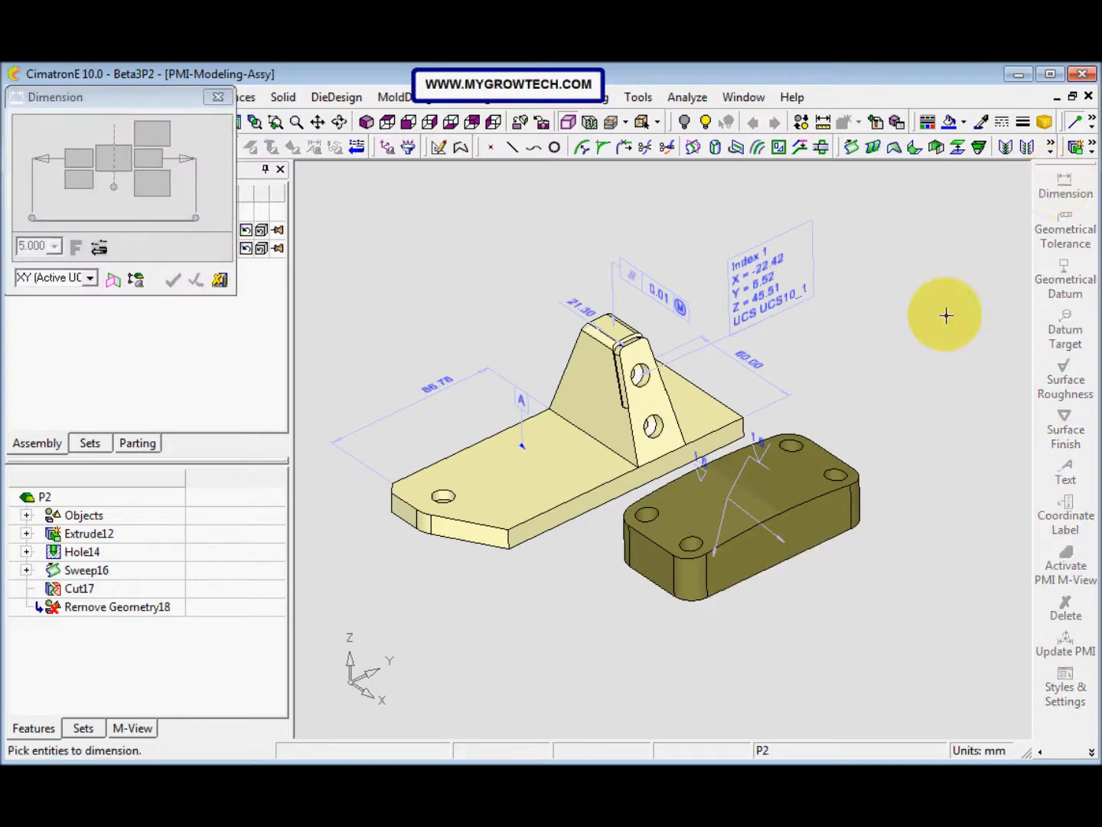
left_click(773, 570)
left_click(786, 606)
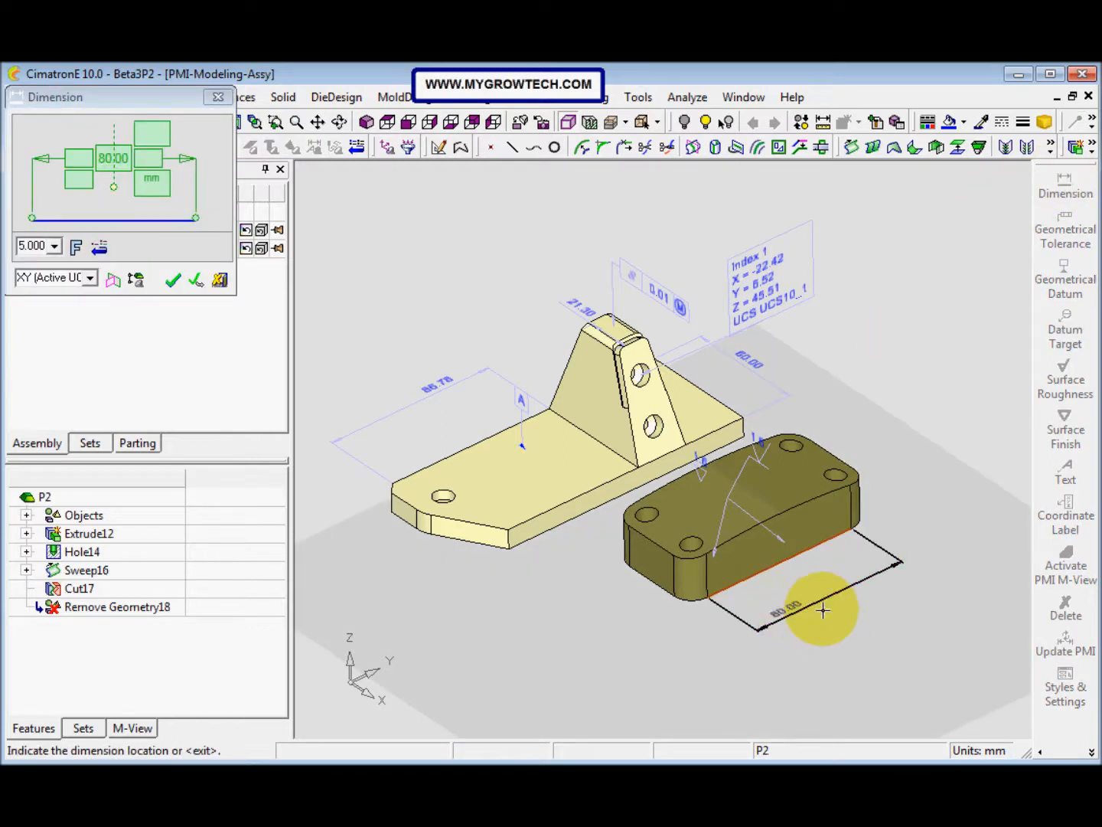
left_click(842, 646)
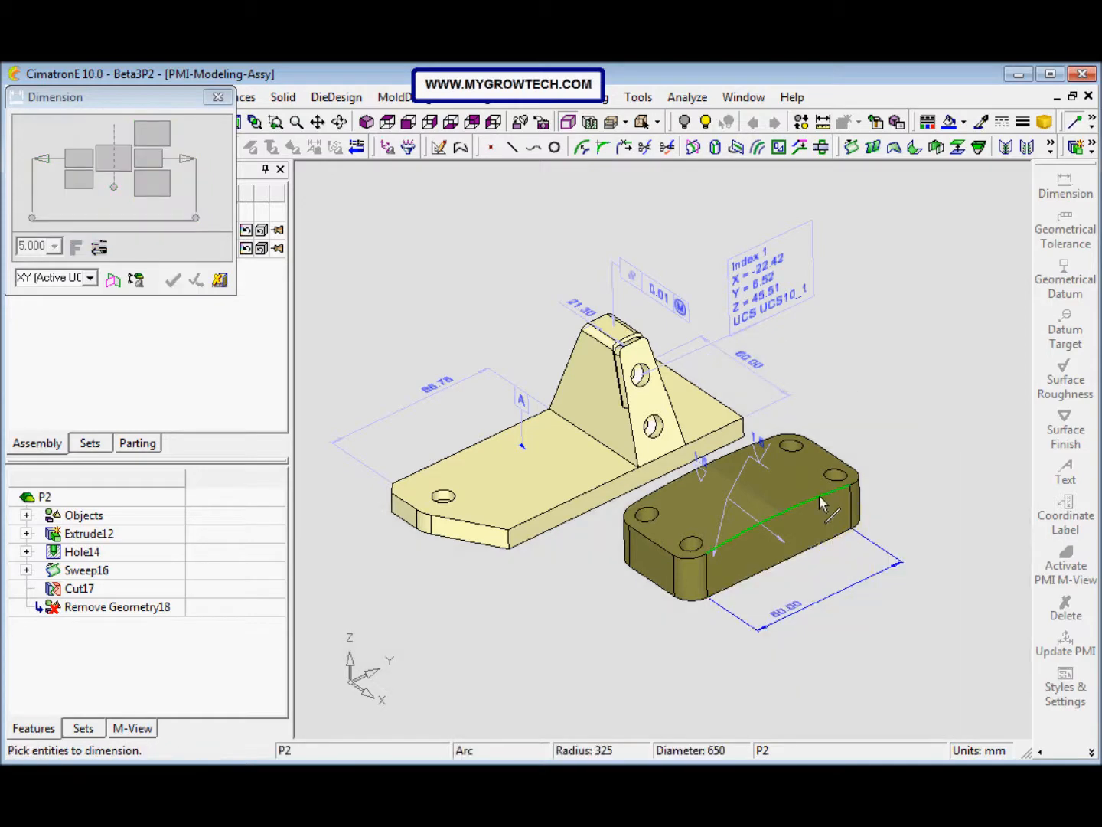
Step: Dimension the width of part P2 between the end points of its two long top edges, placed outside the block's far end
left_click_drag(815, 506, 821, 523, "ctrl")
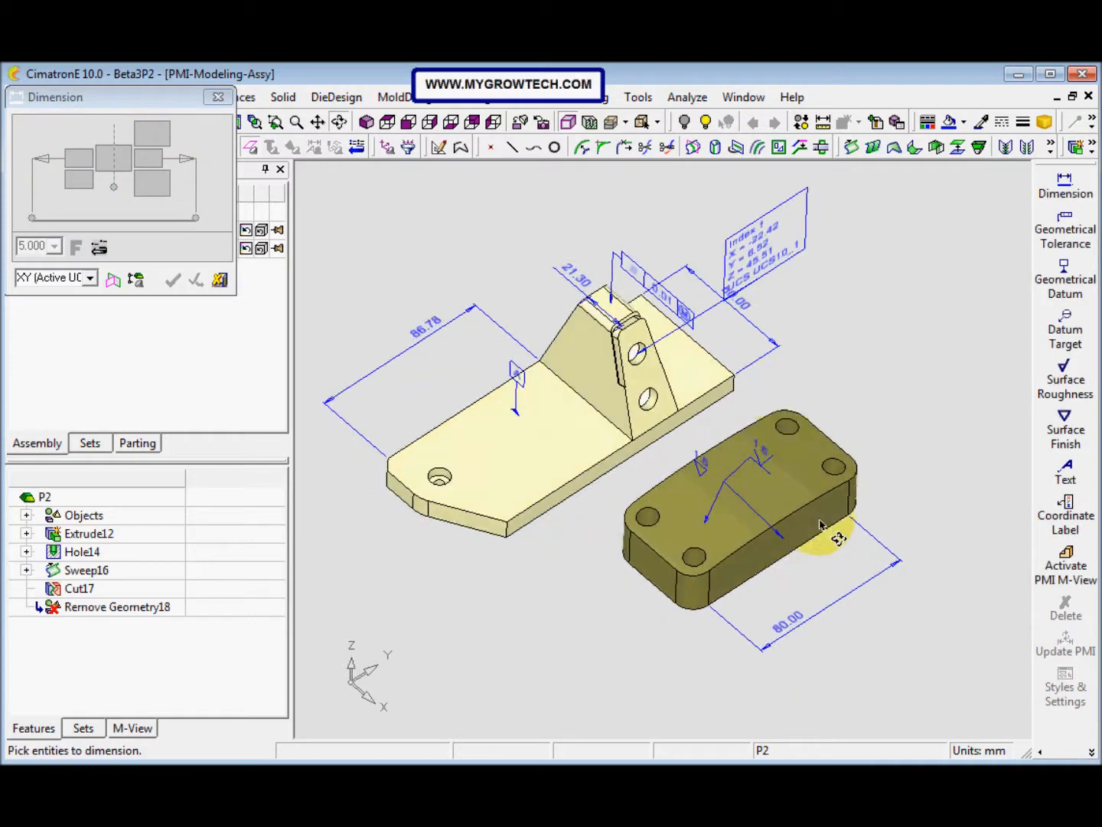
left_click(772, 416)
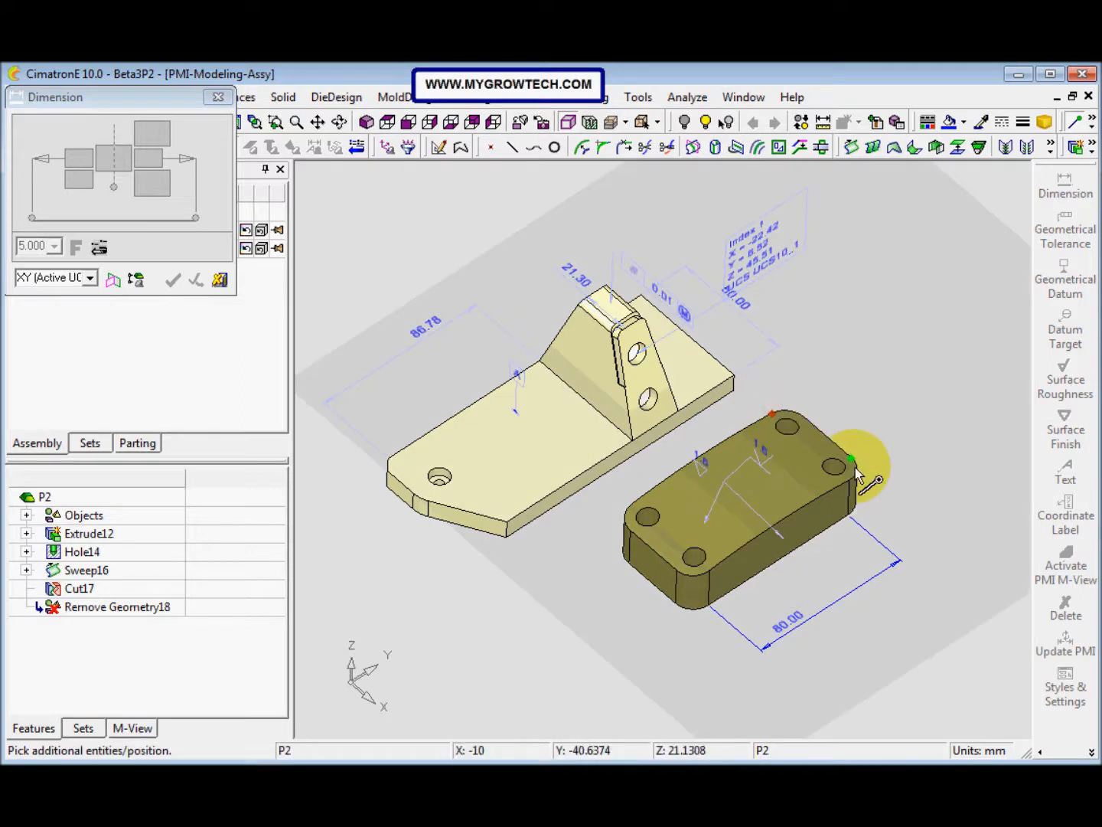
left_click(850, 480)
left_click(862, 422)
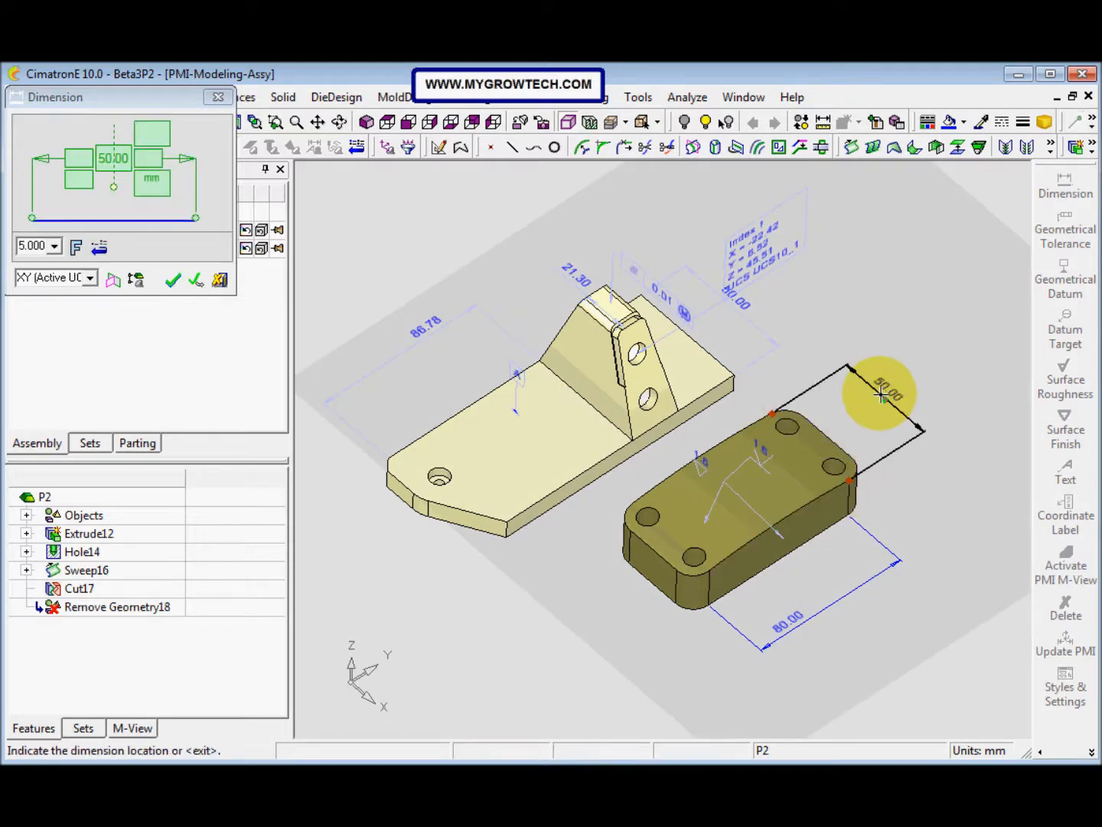
left_click(173, 280)
Step: Create a new M-View that captures the parts and PMI as displayed, and save the assembly
middle_click_drag(598, 505, 693, 495)
scroll(698, 472, "up", 2)
scroll(719, 468, "up", 1)
mouse_move(713, 438)
middle_mouse_down("ctrl")
mouse_move(726, 416)
mouse_move(713, 424)
mouse_move(713, 413)
middle_mouse_up("ctrl")
scroll(679, 465, "up", 1)
middle_click_drag(661, 496, 652, 517, "ctrl")
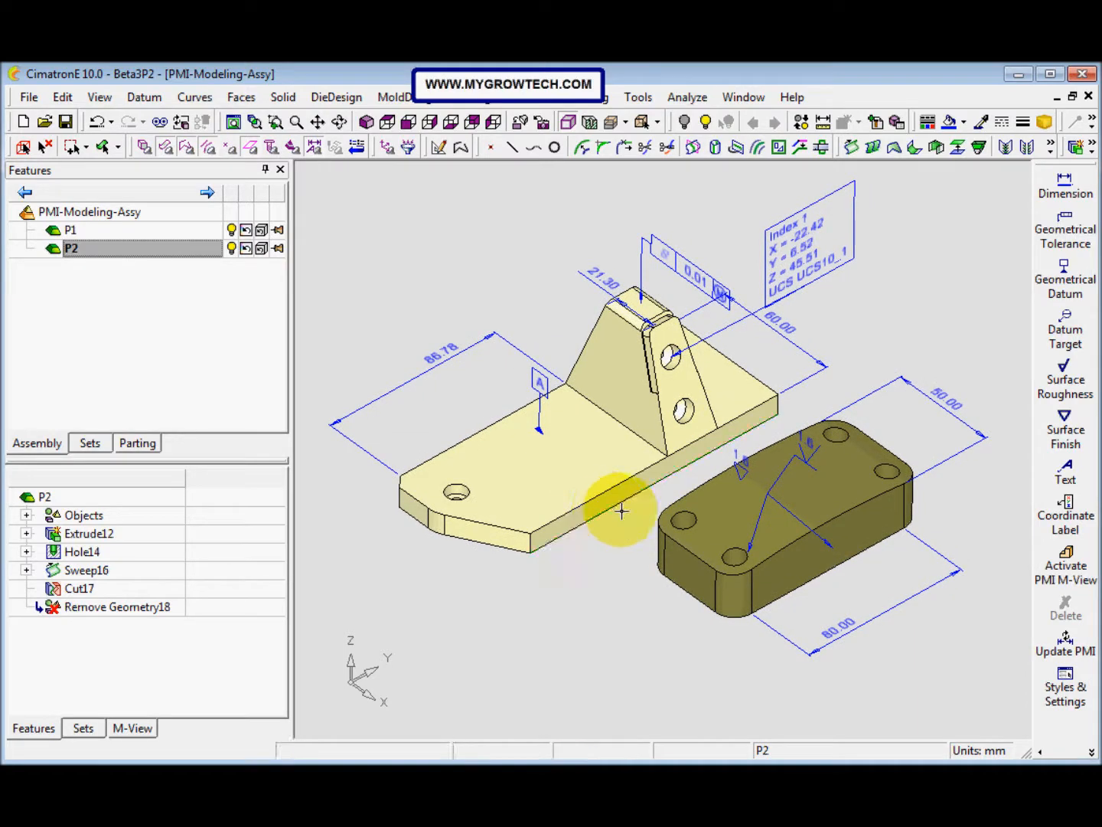
left_click(139, 729)
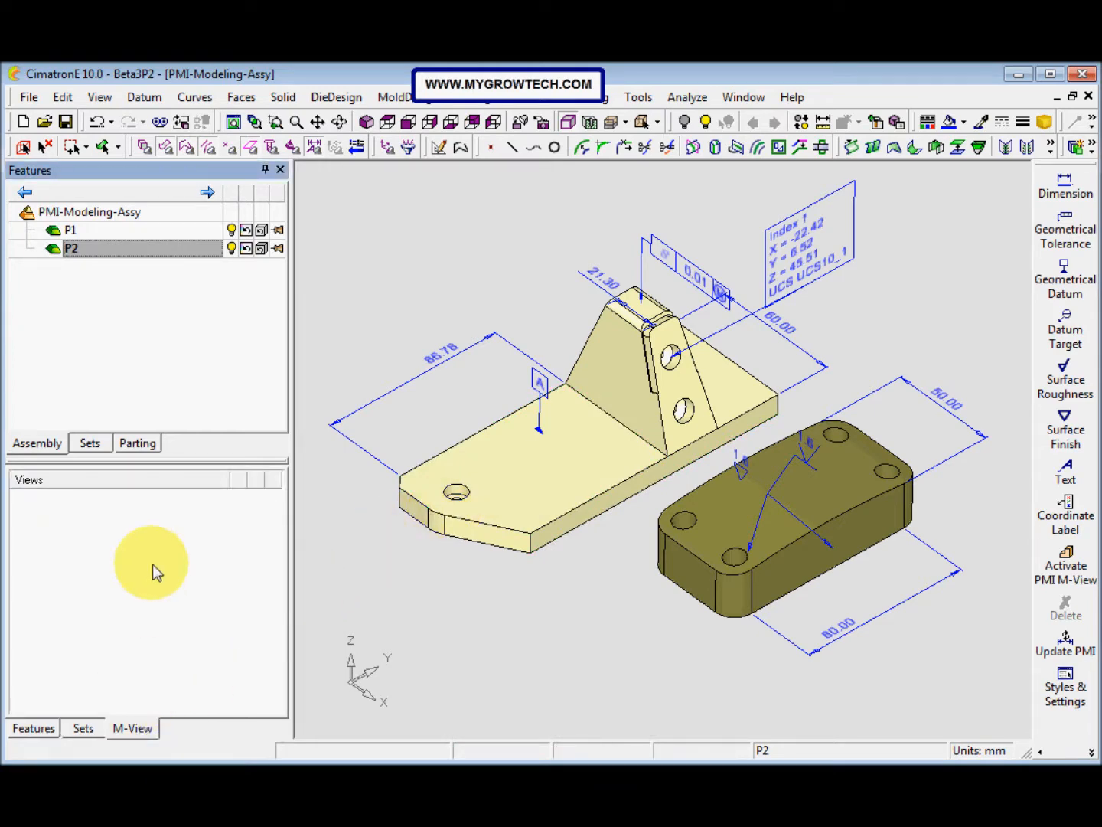
right_click(146, 513)
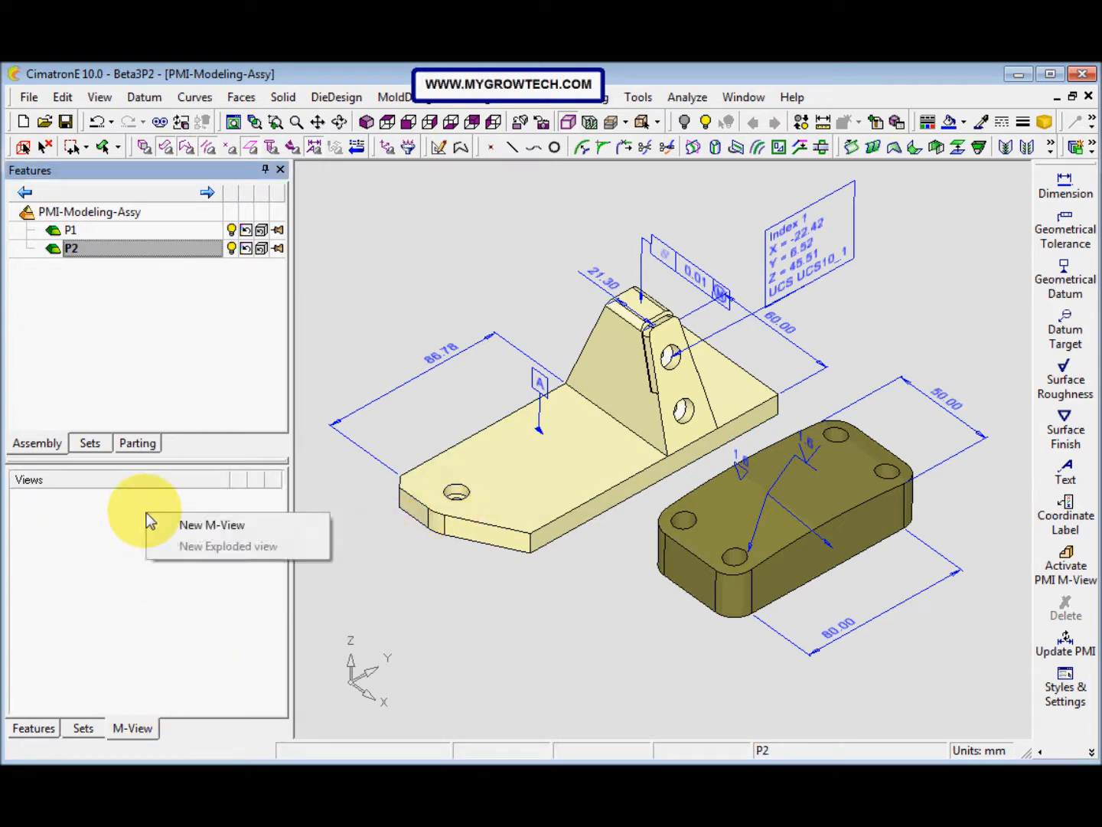
left_click(203, 529)
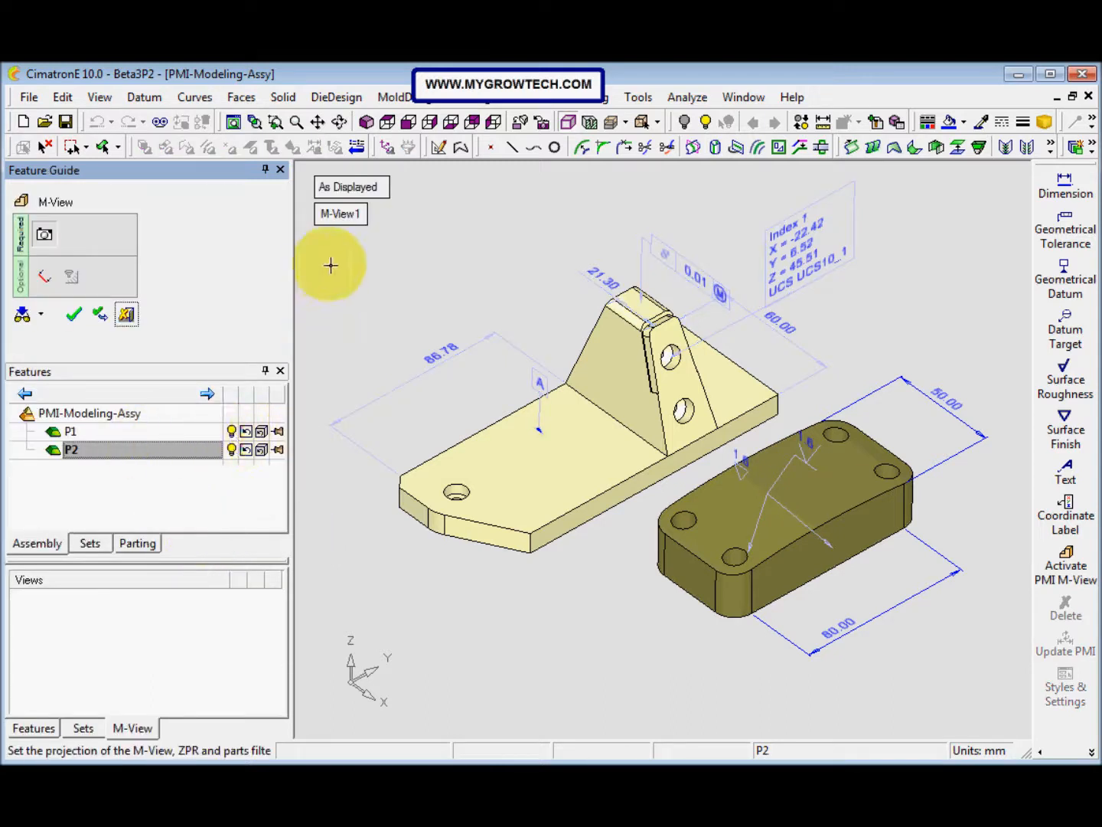
left_click(74, 318)
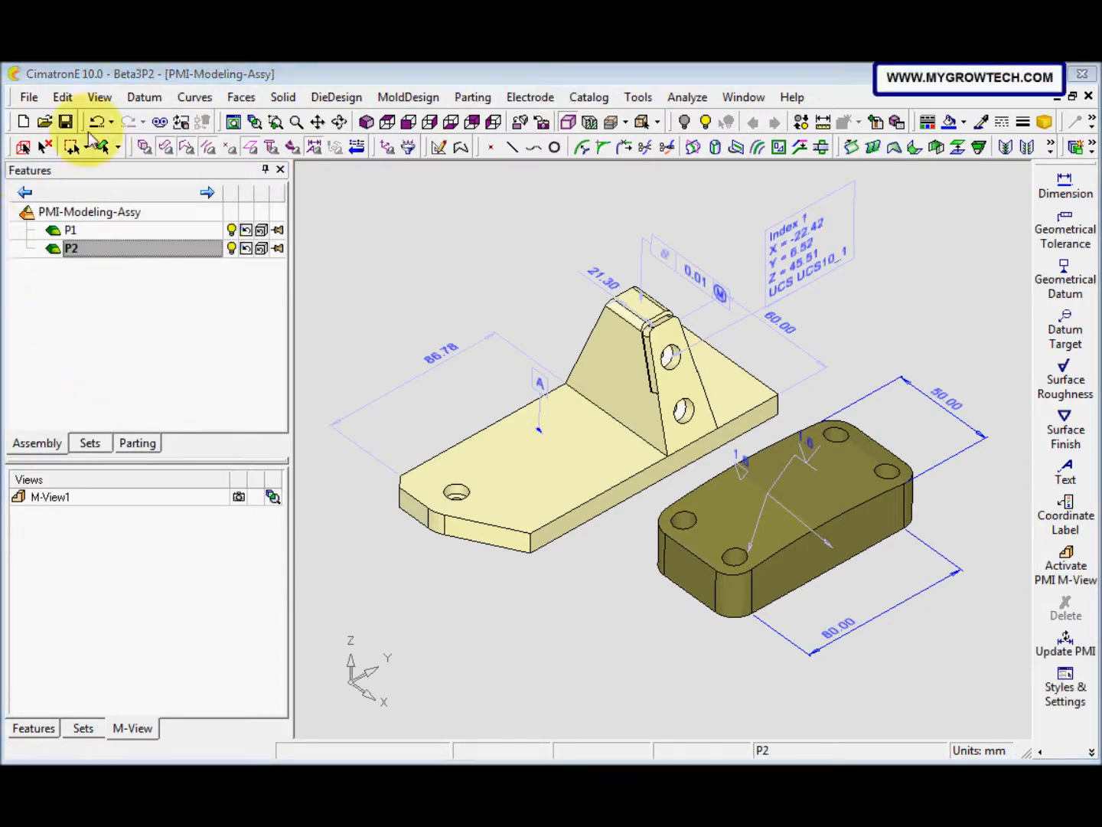
left_click(66, 121)
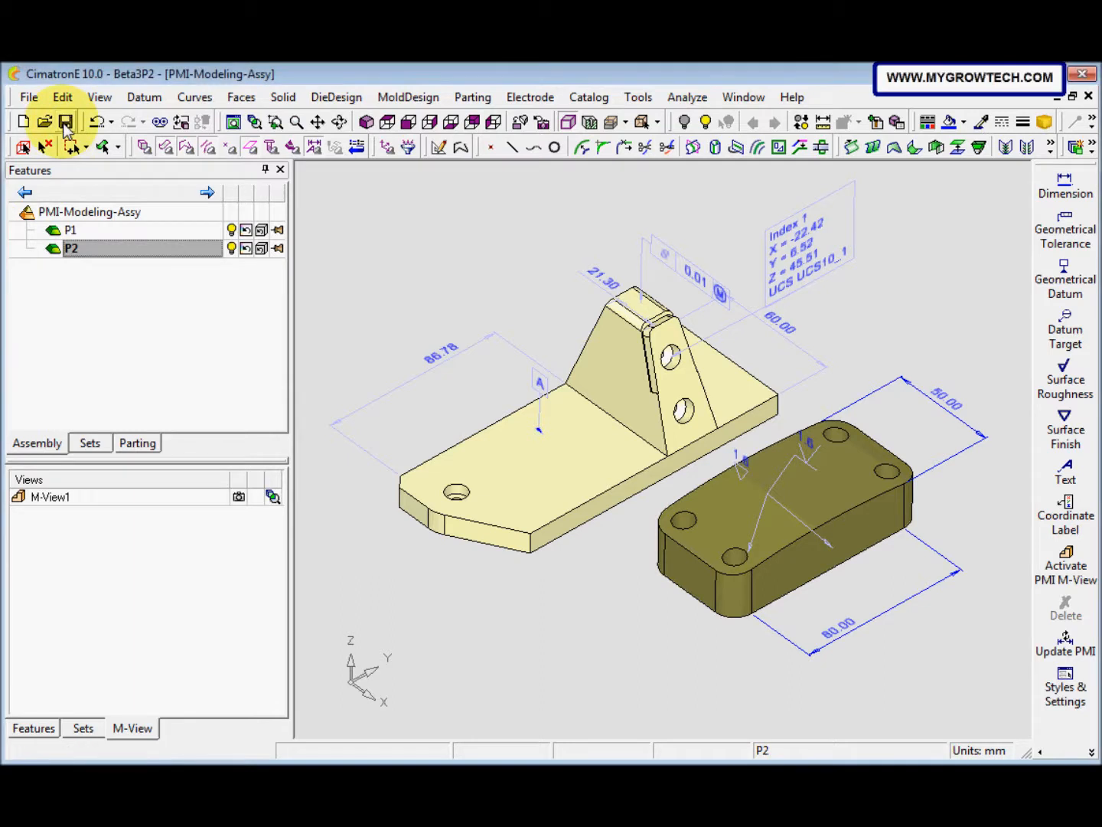
Step: Create a new drawing file from the default inch template
left_click(25, 125)
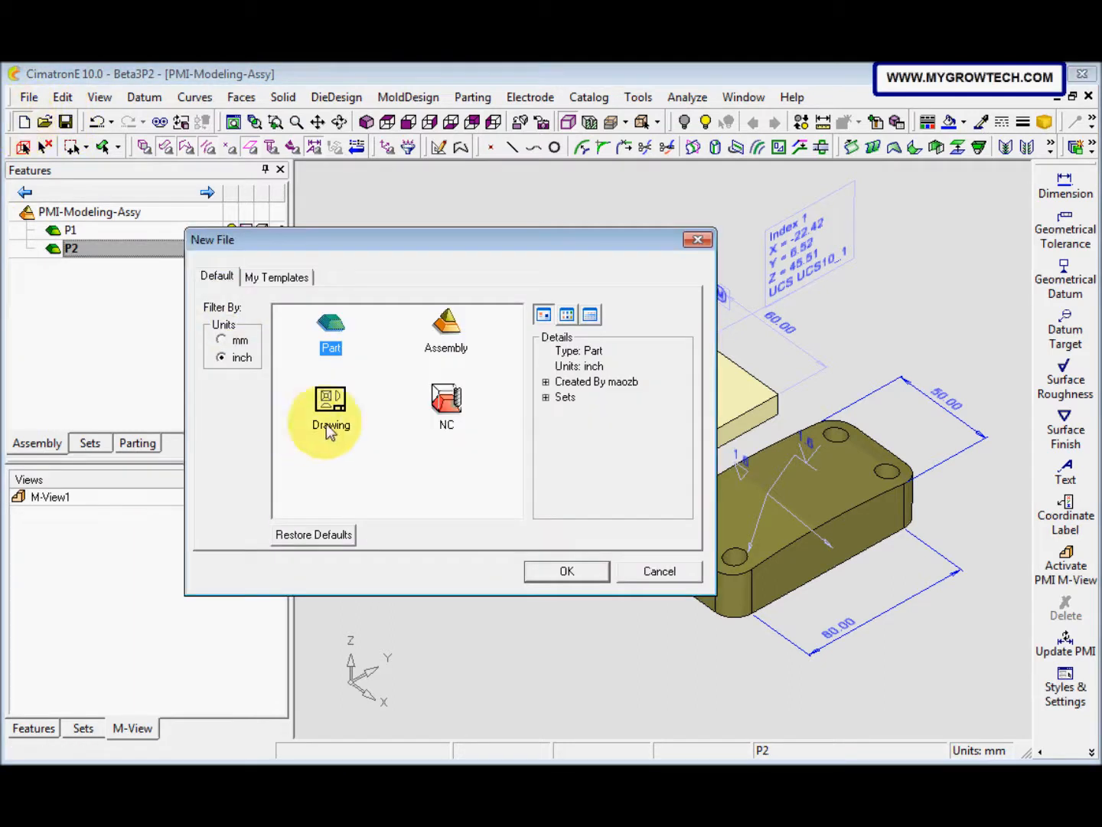
left_click(327, 426)
left_click(565, 571)
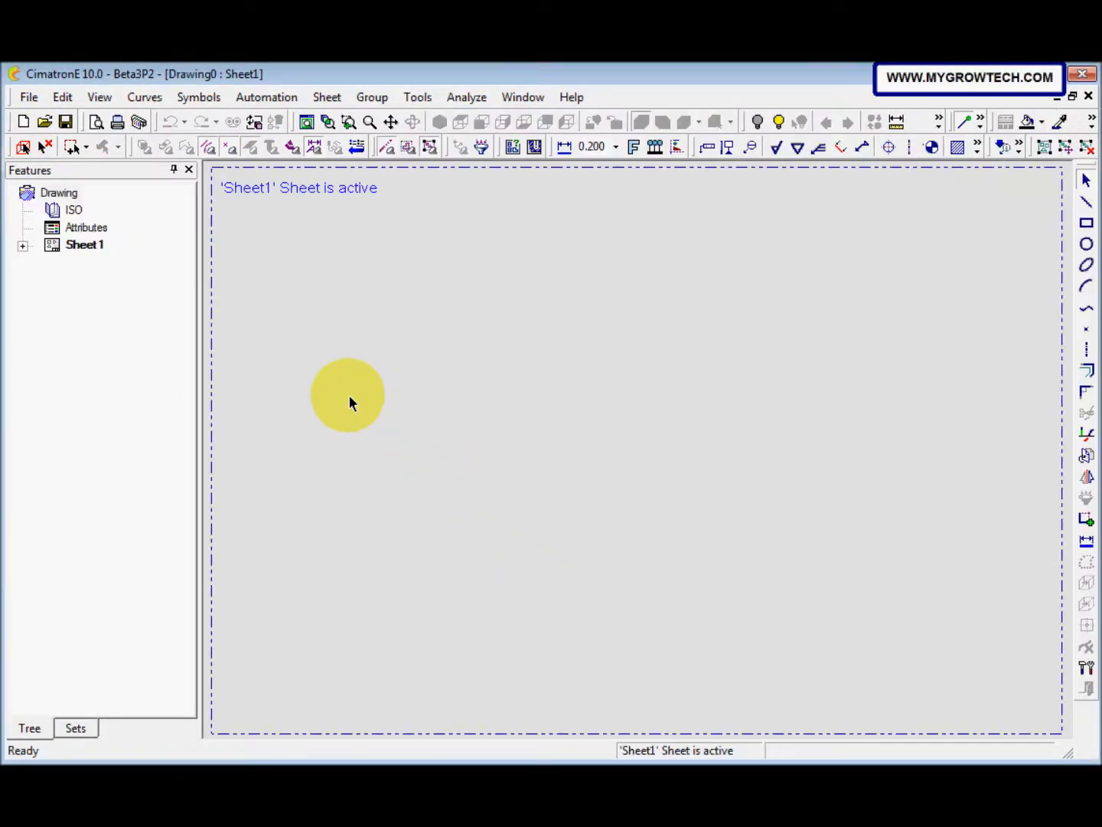
Step: Start View Creation on the sheet and load the assembly PMI-Modeling-Assy.elt as its model
right_click(348, 397)
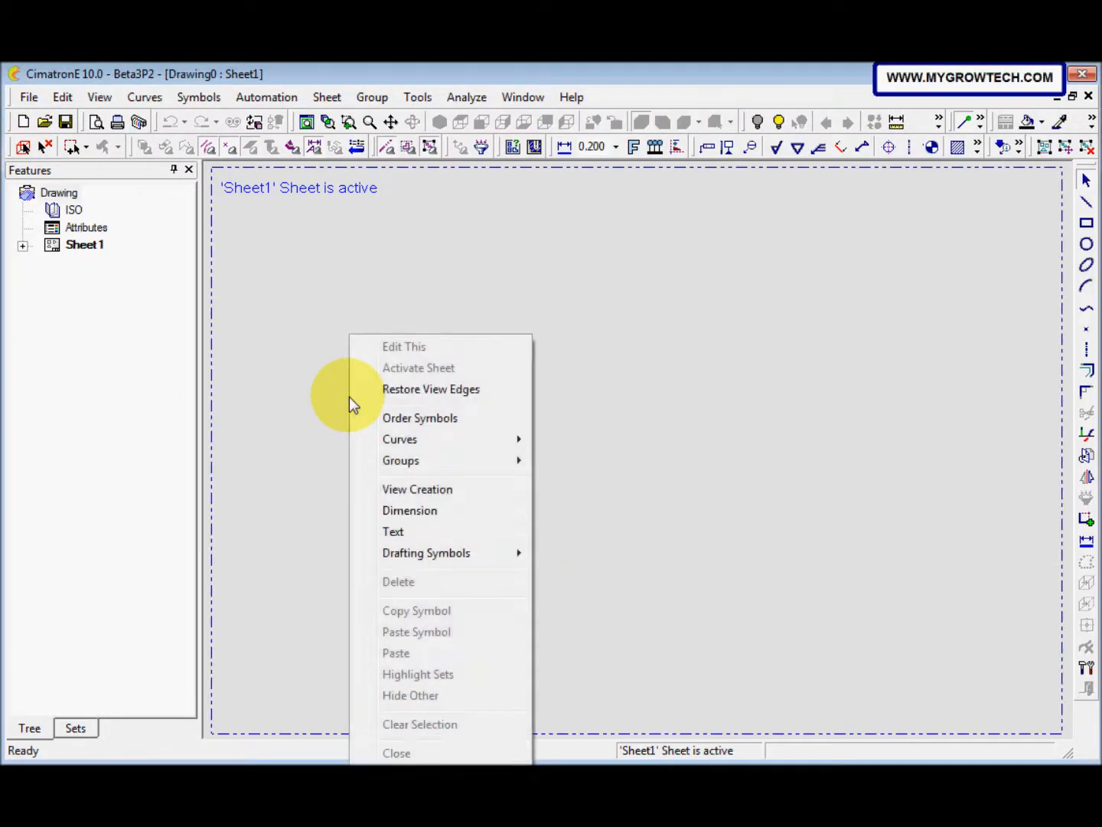
left_click(394, 491)
left_click_drag(125, 104, 233, 155)
left_click(280, 201)
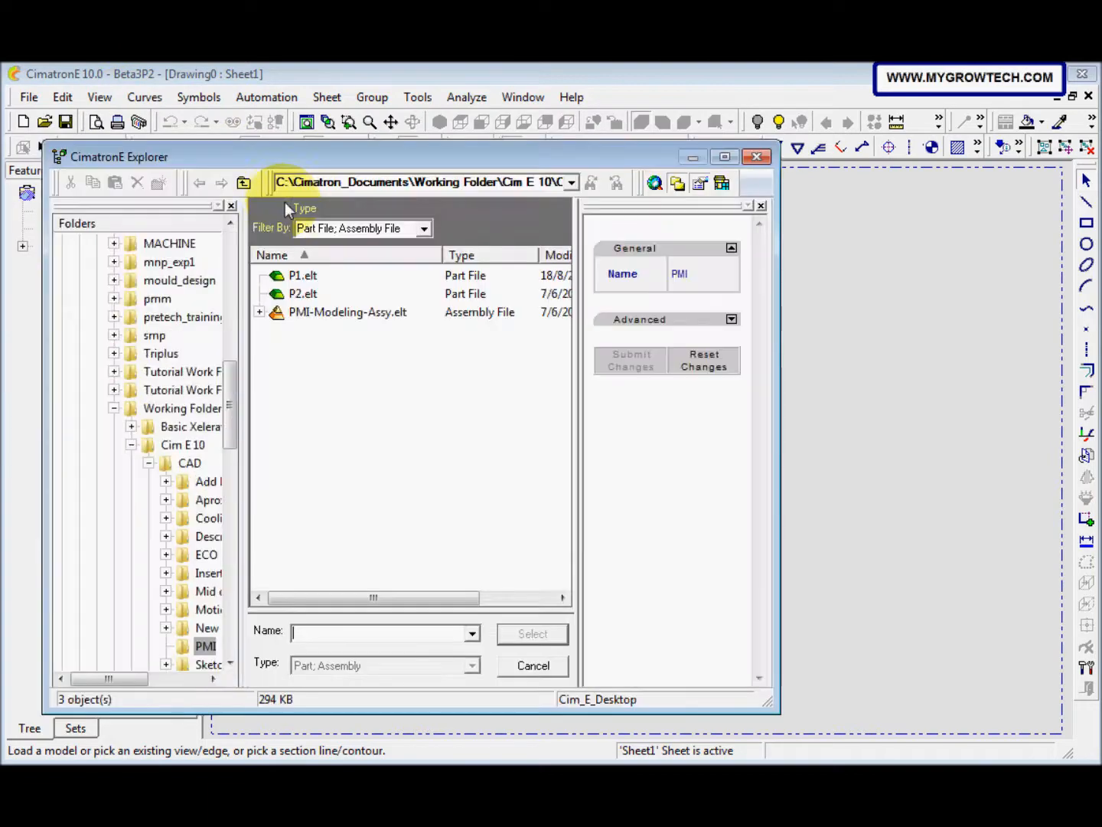
left_click(351, 313)
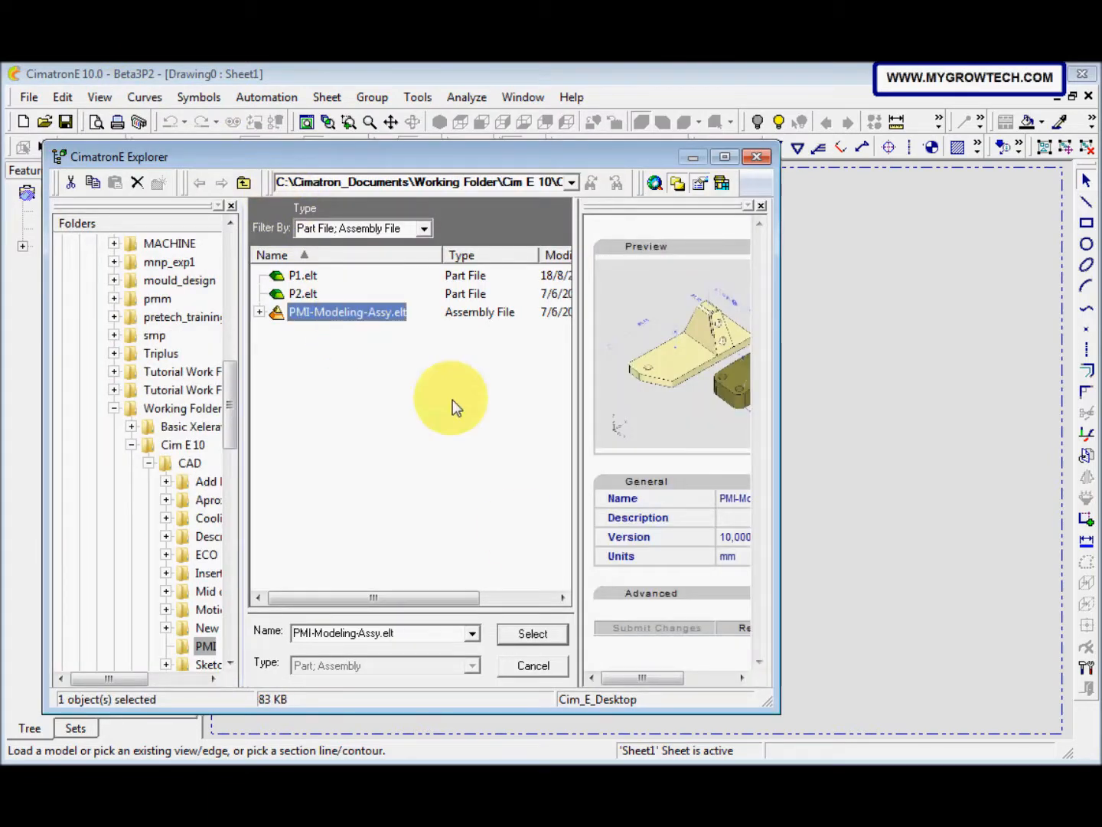
left_click(534, 633)
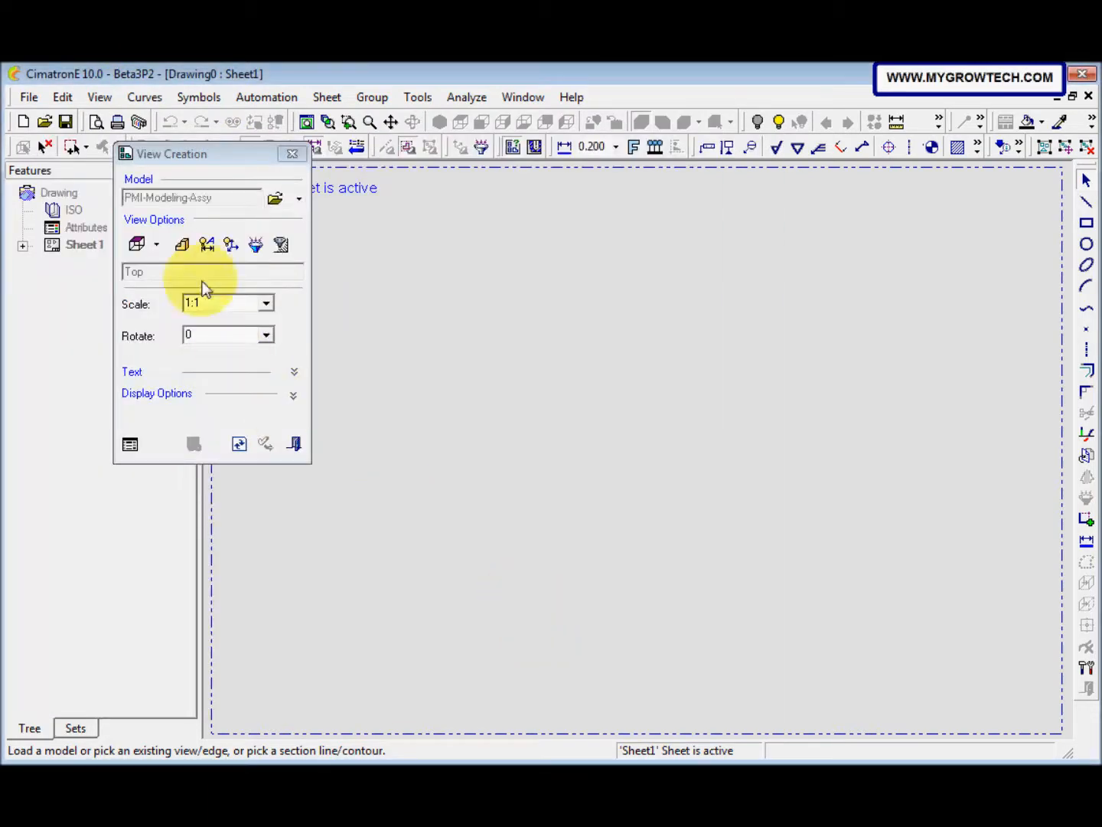
Step: Place M-View1 of the assembly near the middle of the sheet at scale 1:1 and finish view creation
left_click(182, 255)
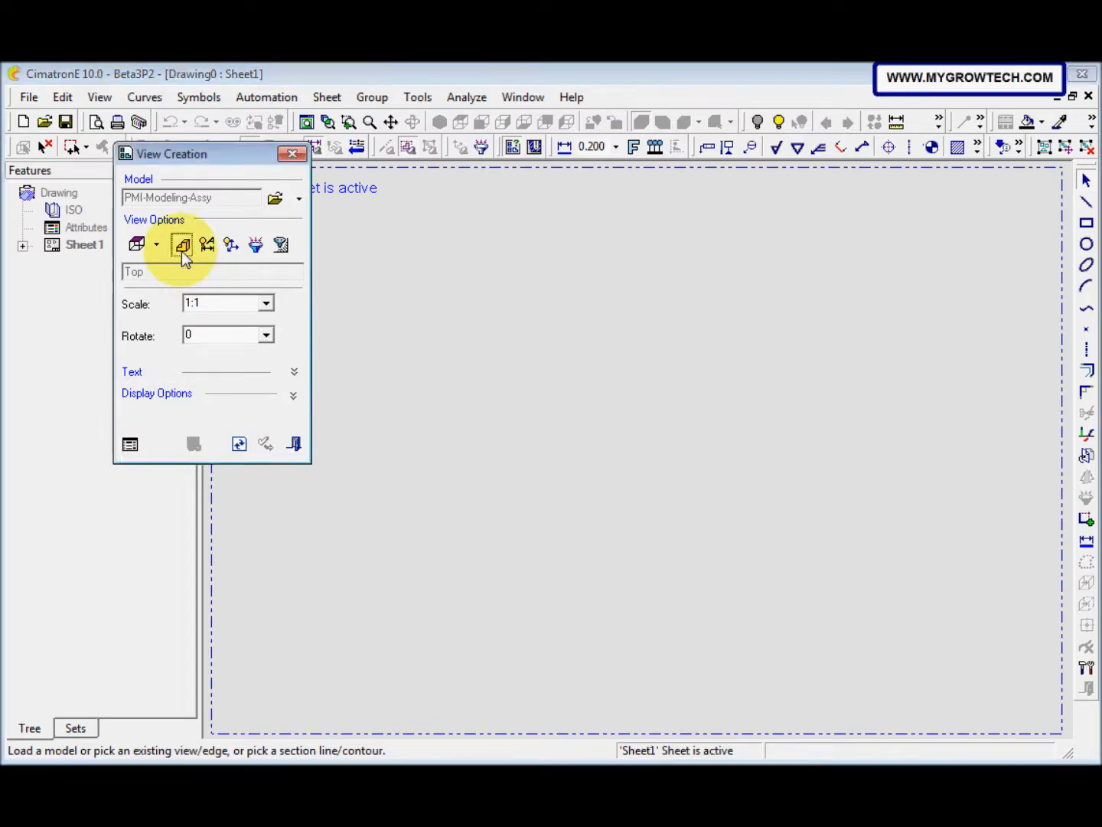
left_click(306, 372)
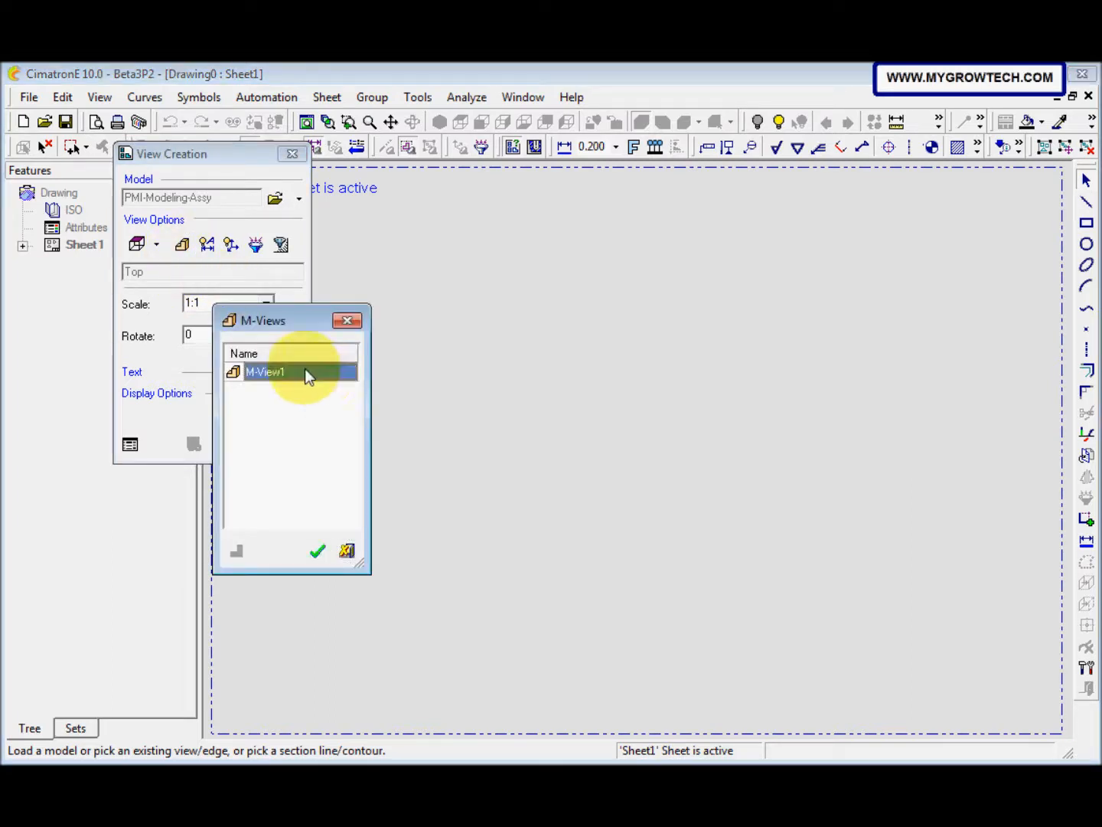
left_click(316, 551)
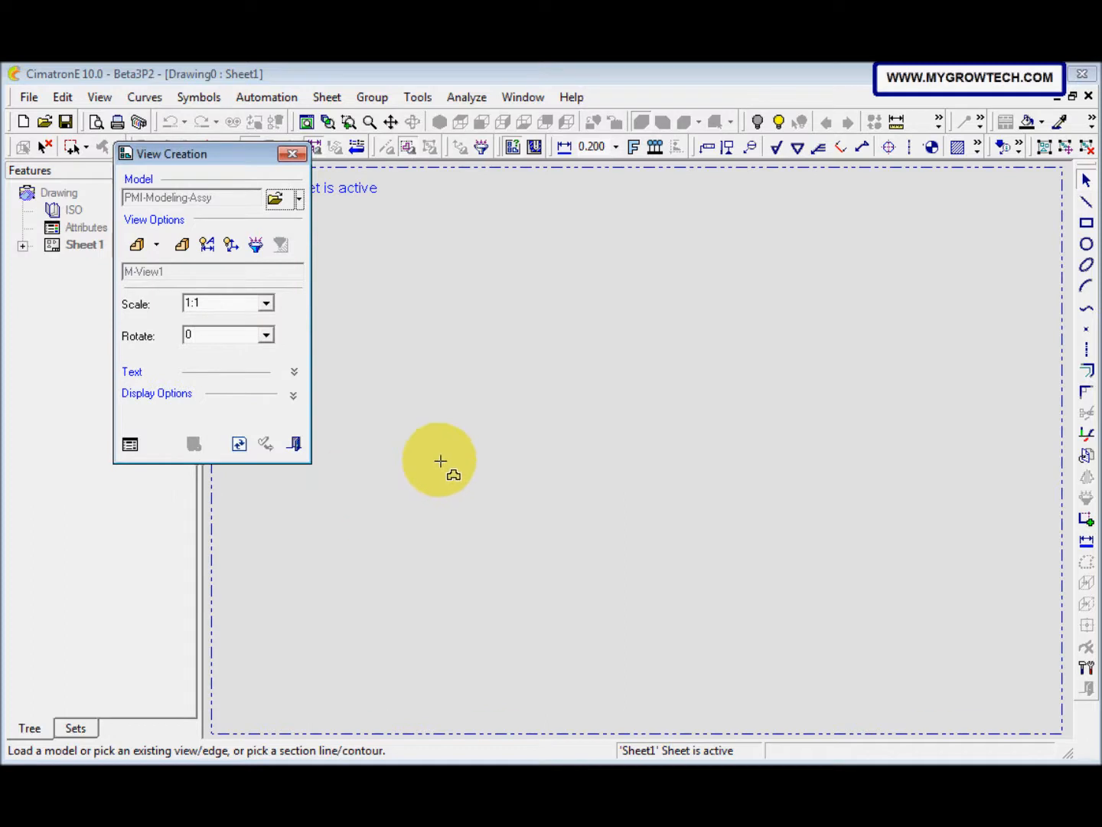
left_click(576, 502)
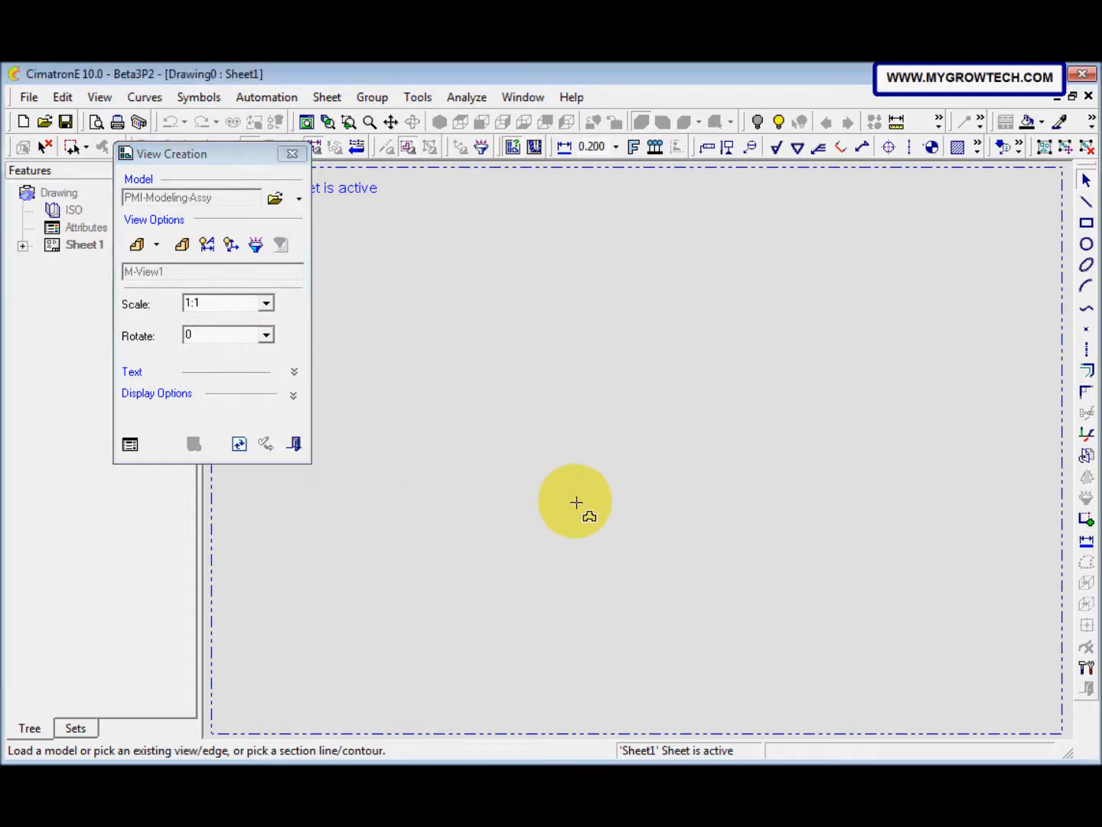
left_click(542, 495)
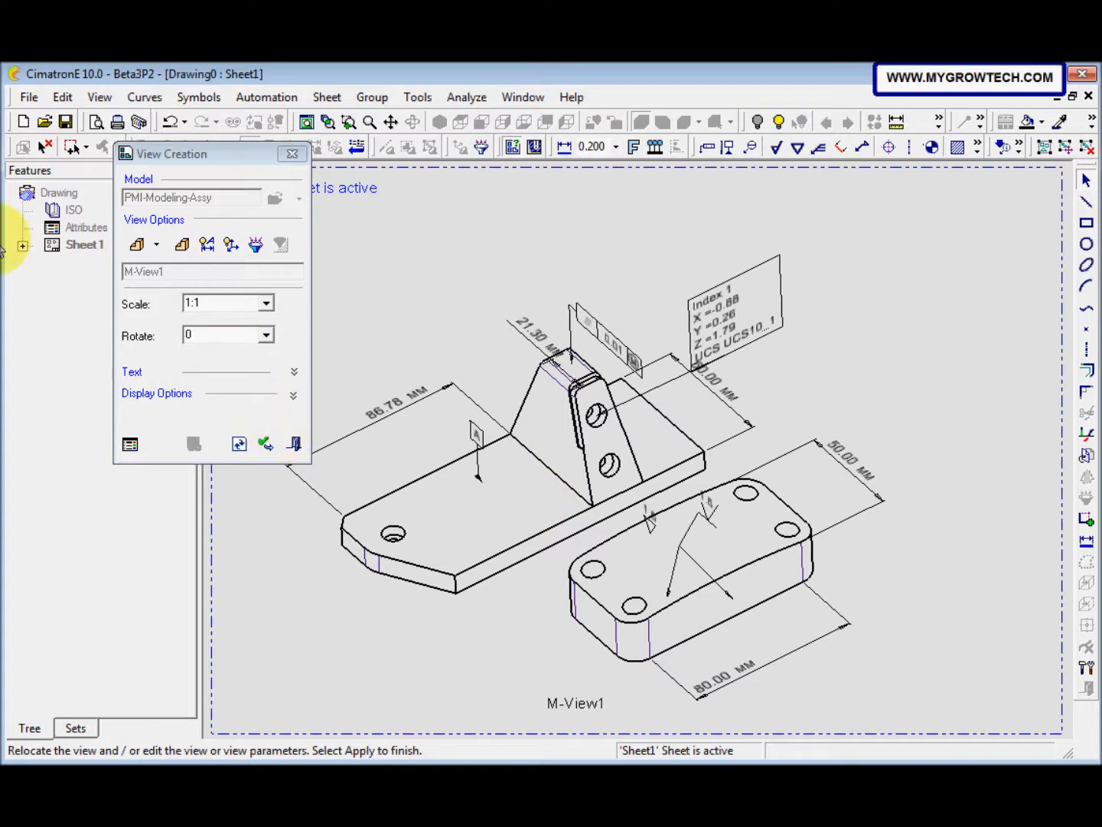
left_click(298, 445)
left_click(297, 446)
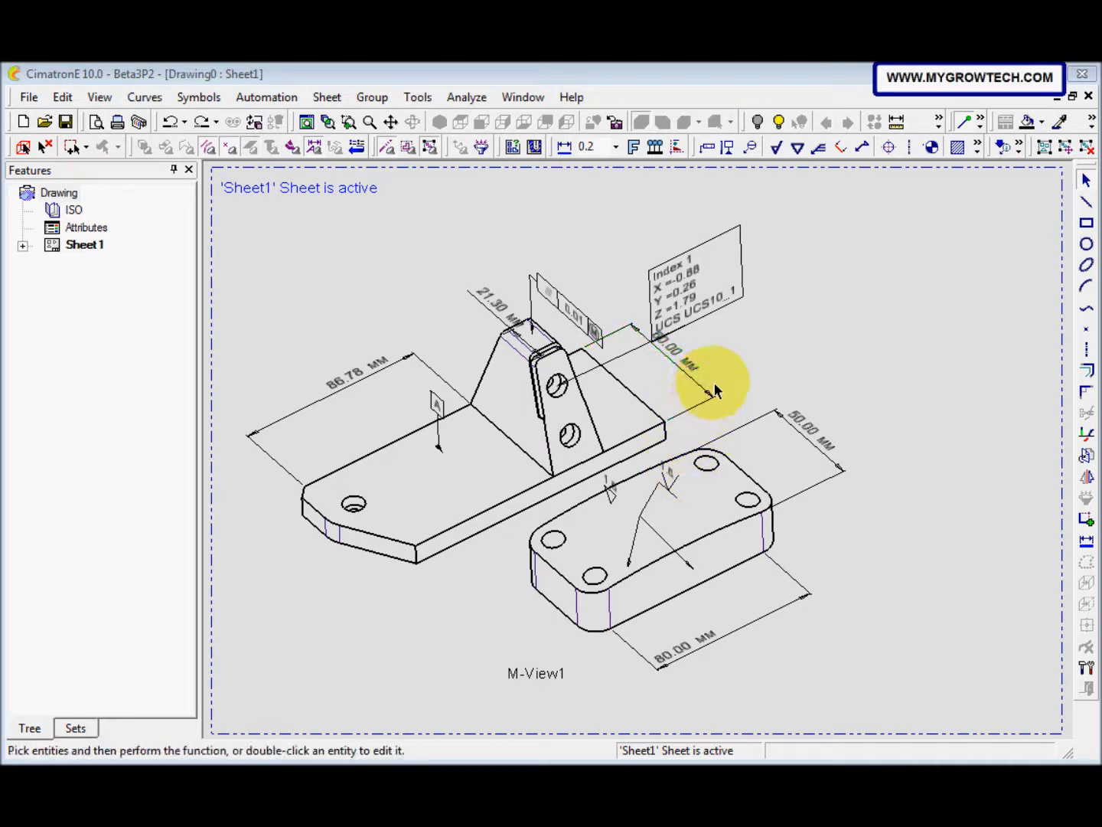
Step: Dimension the base plate's angled front edge, placing the dimension in front of the plate, and undo that dimension
left_click(1086, 543)
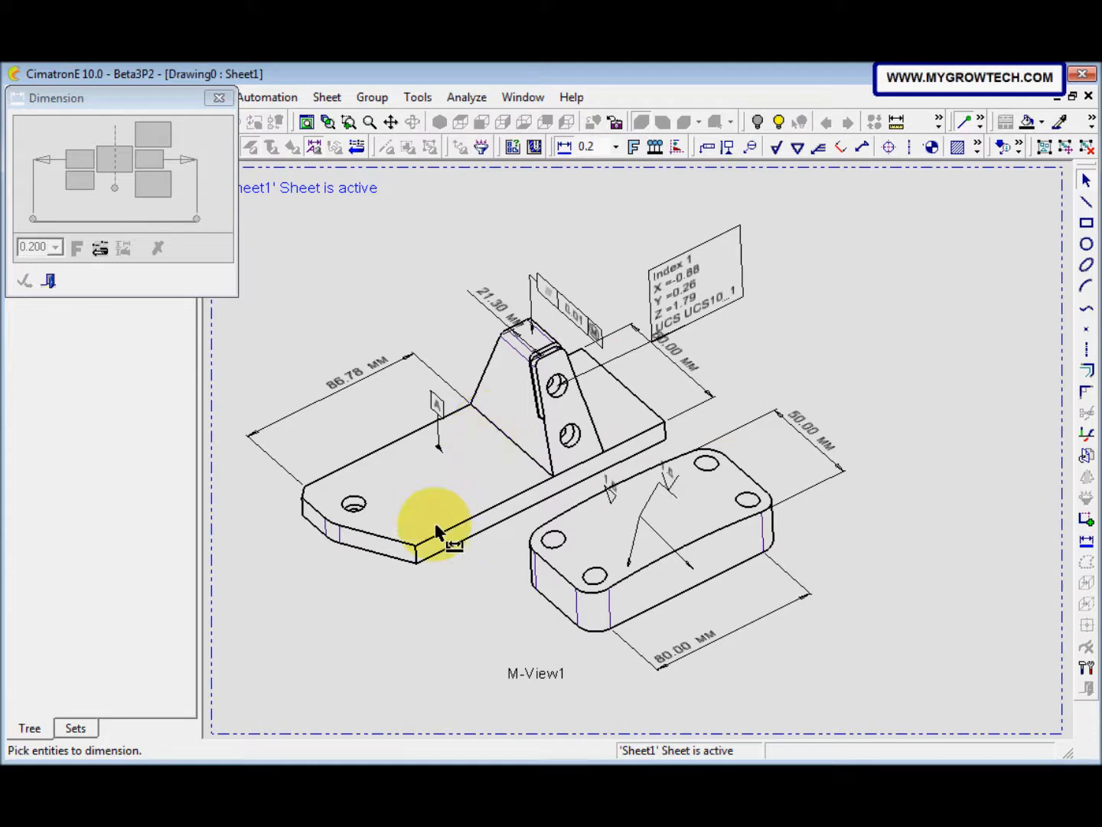
left_click(384, 540)
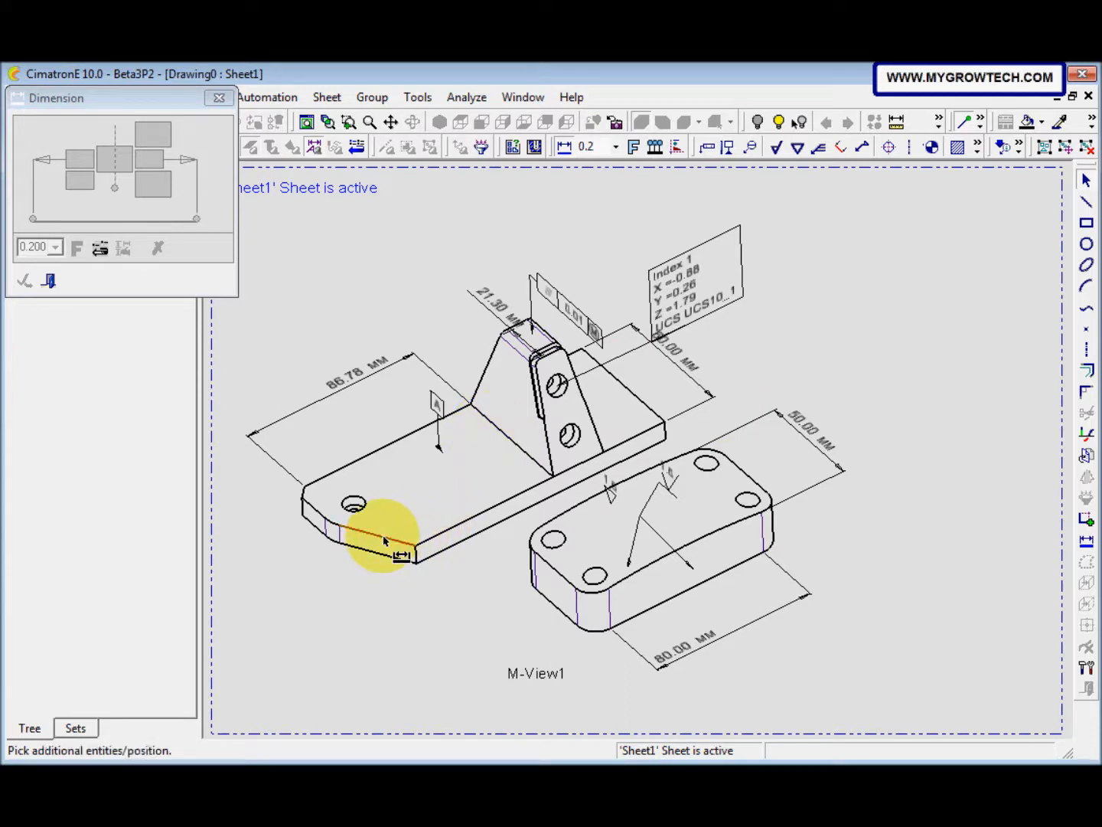
left_click(347, 592)
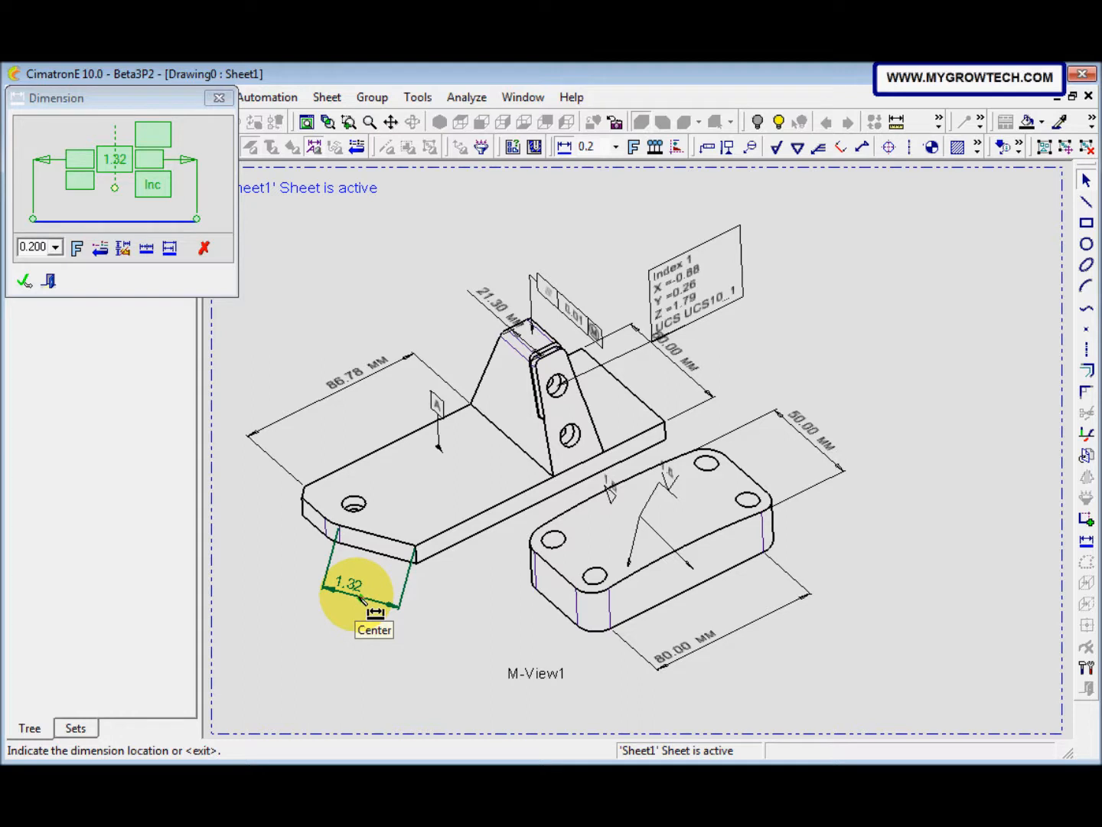
left_click(362, 597)
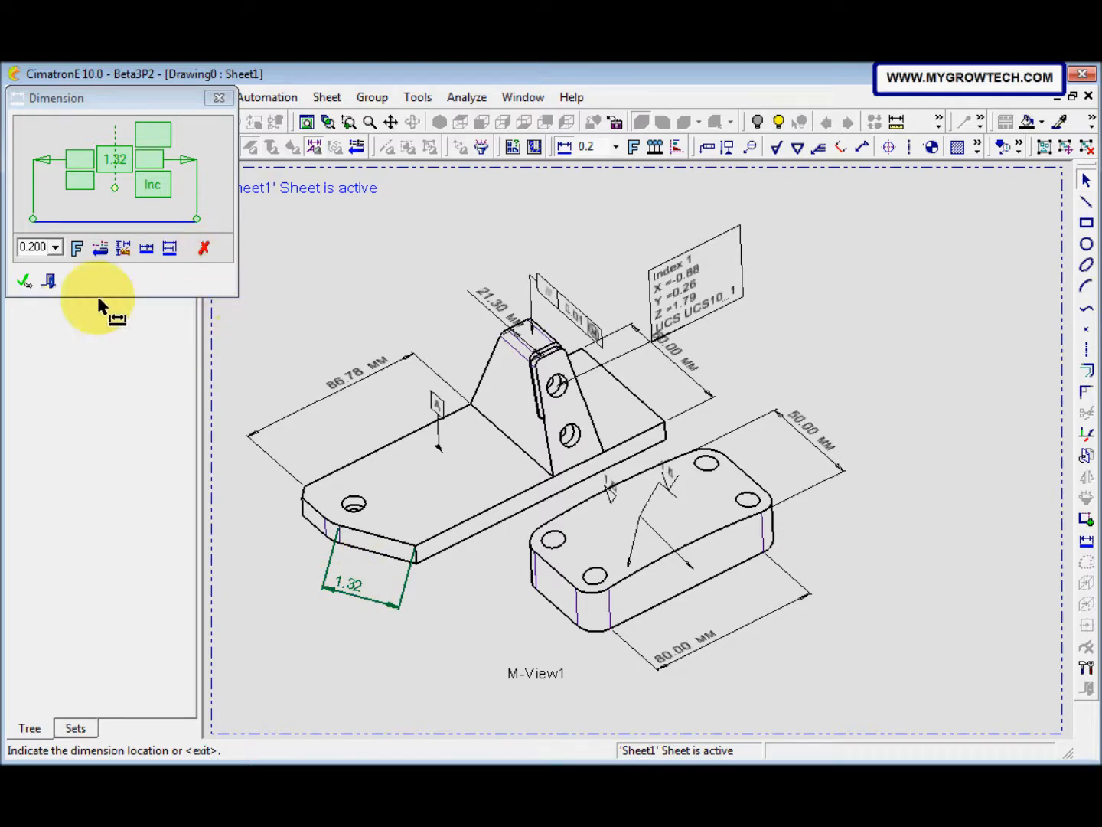
left_click(47, 281)
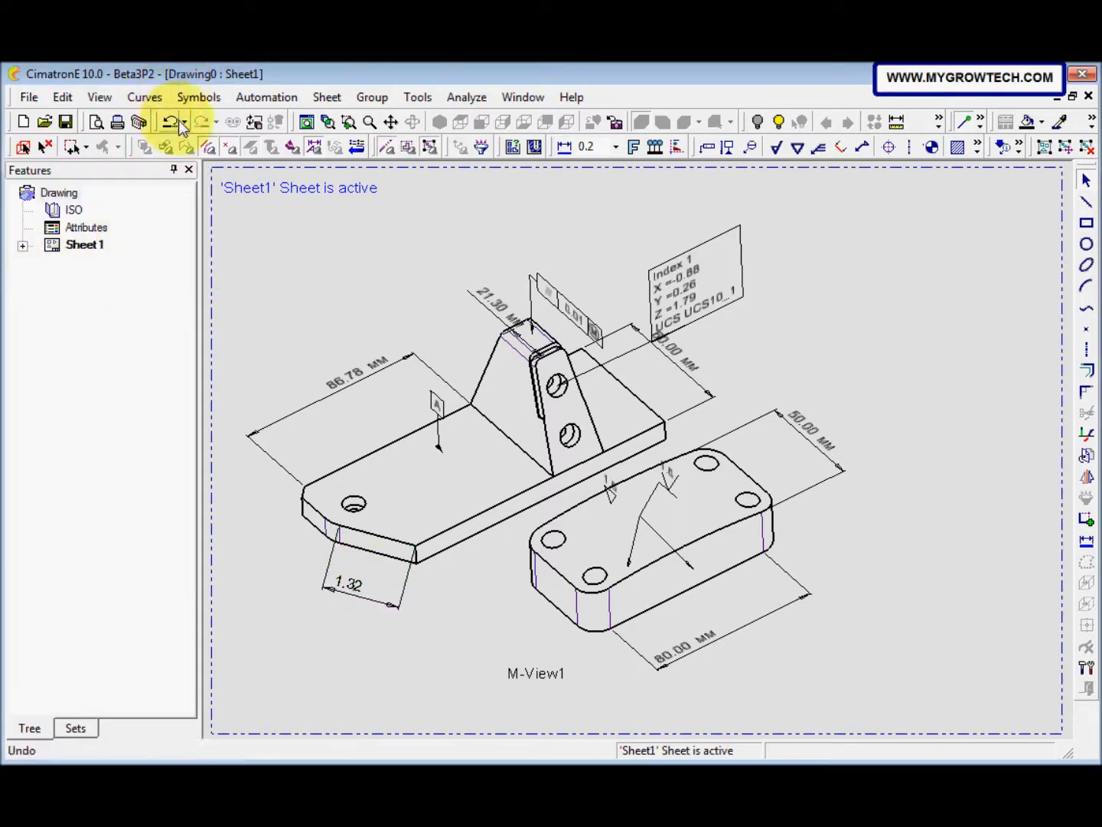
left_click(177, 127)
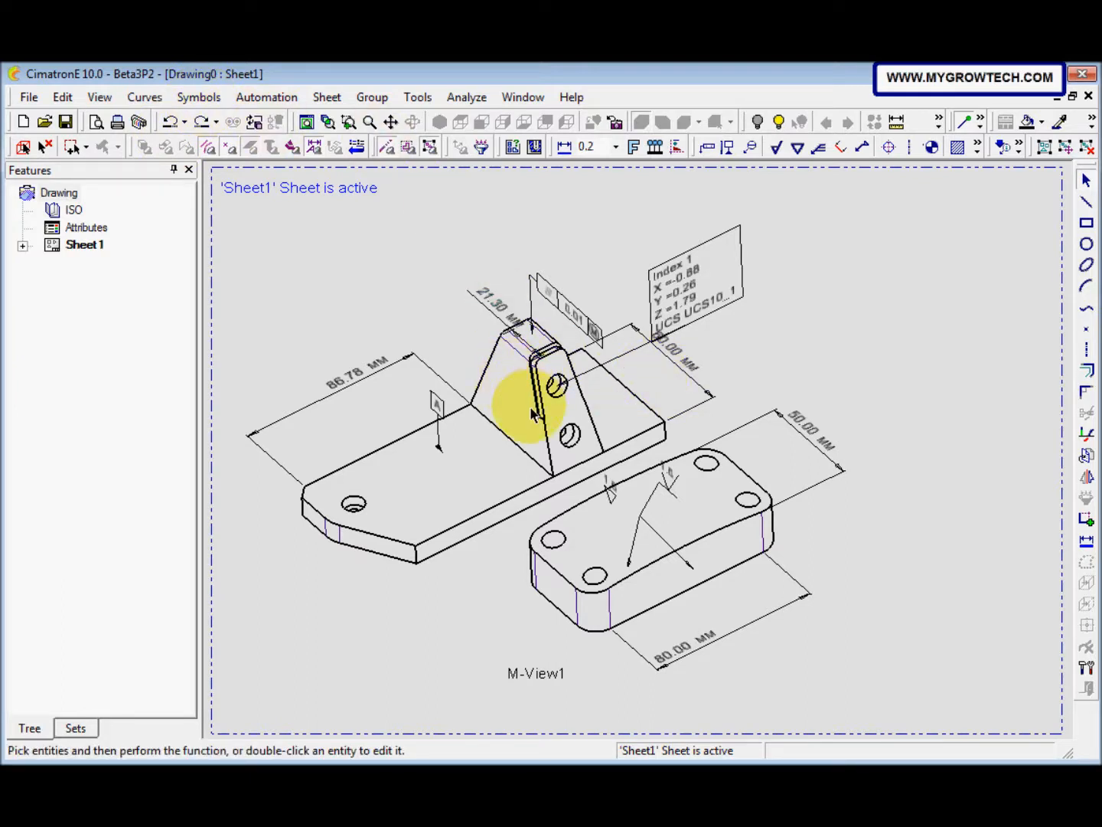
Step: Edit the 86.78 mm dimension in the drawing view, trying a size of 1.000 and setting it to 0.300
double_click(351, 374)
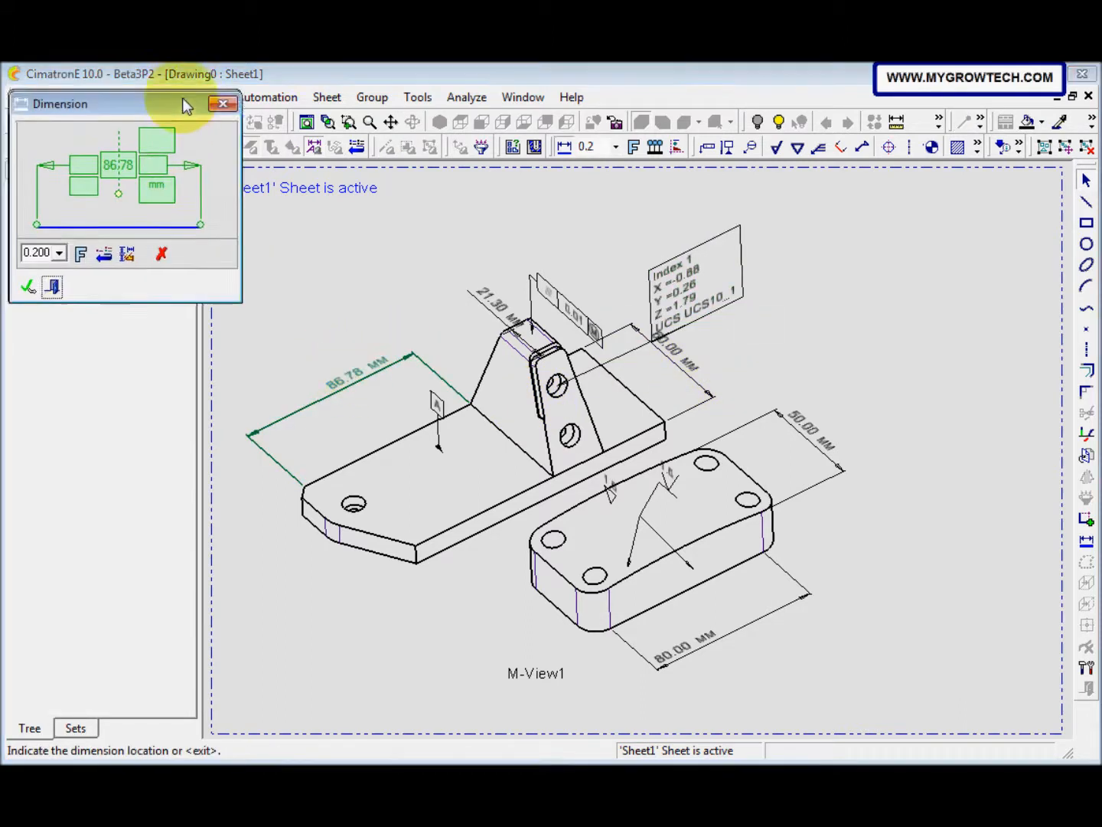
left_click_drag(182, 99, 324, 142)
left_click(200, 296)
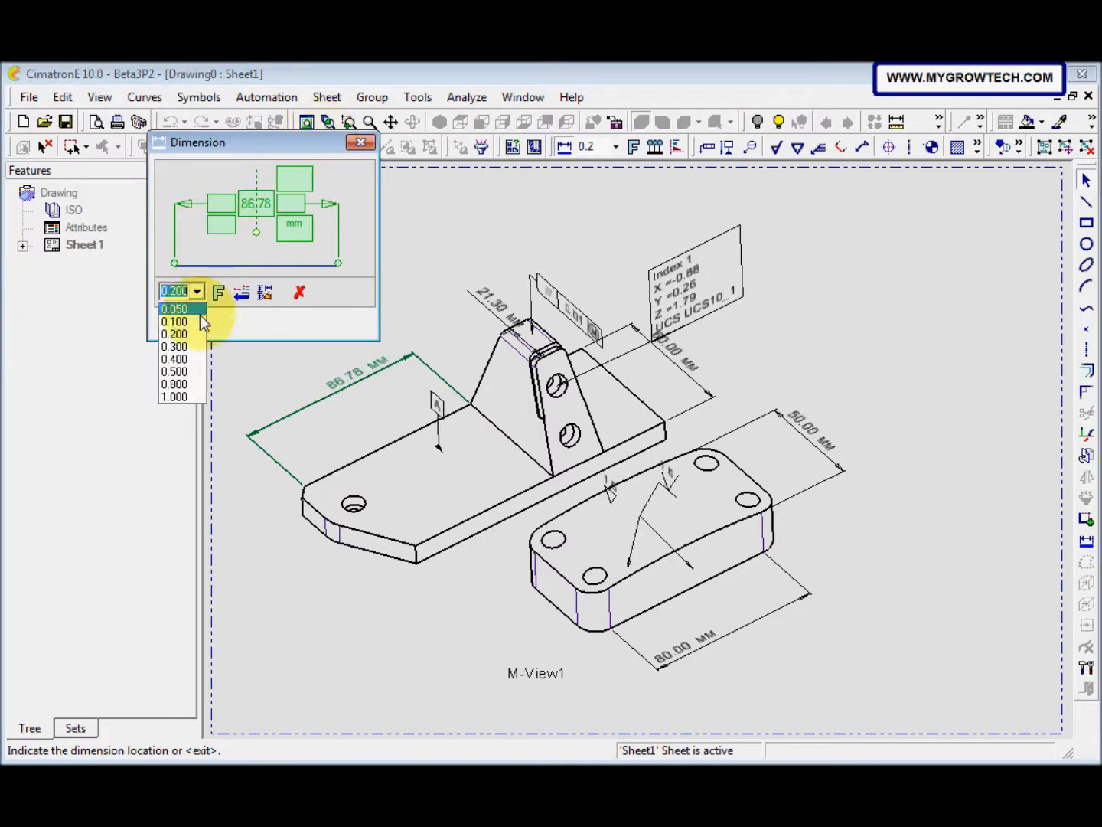
left_click(182, 396)
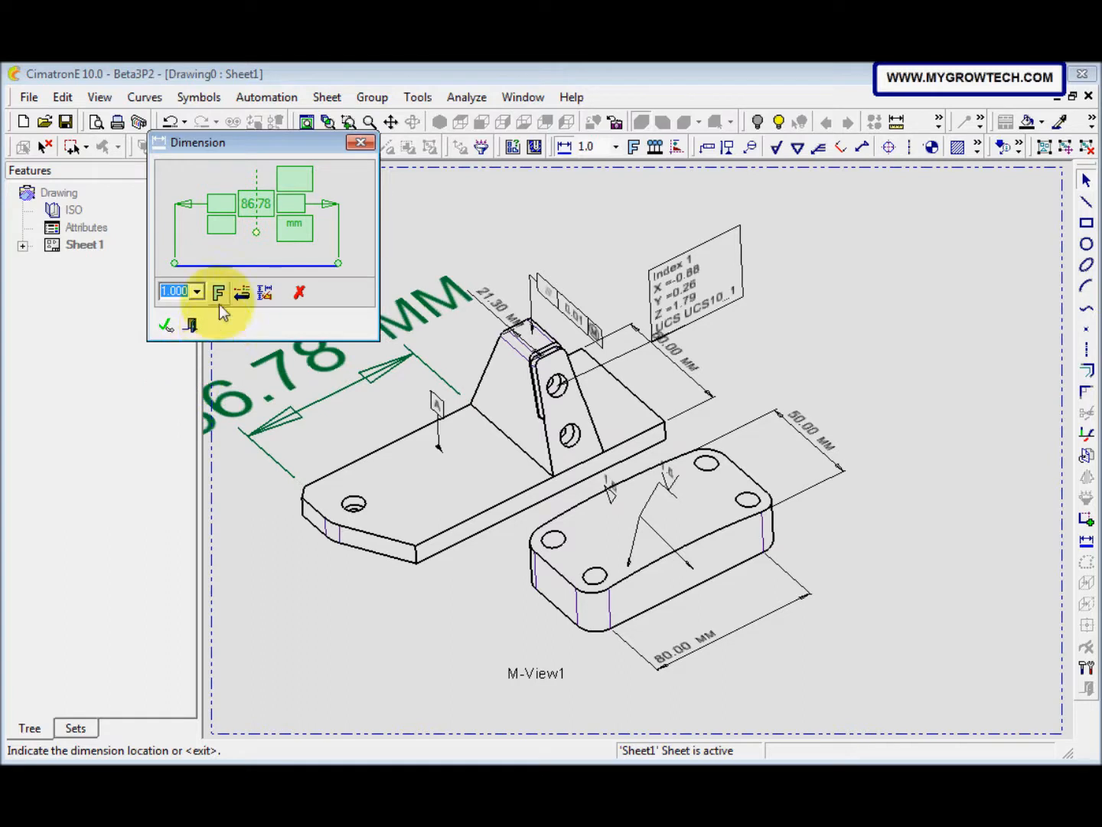
left_click(197, 291)
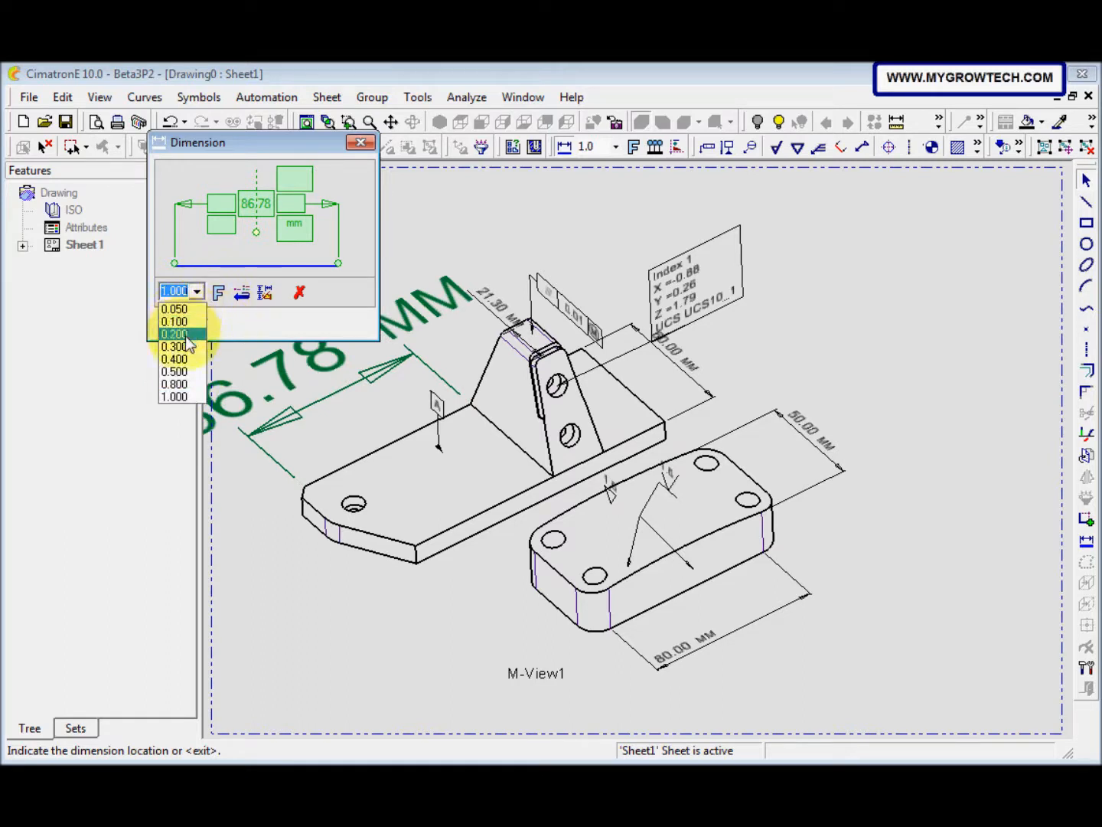
left_click(190, 347)
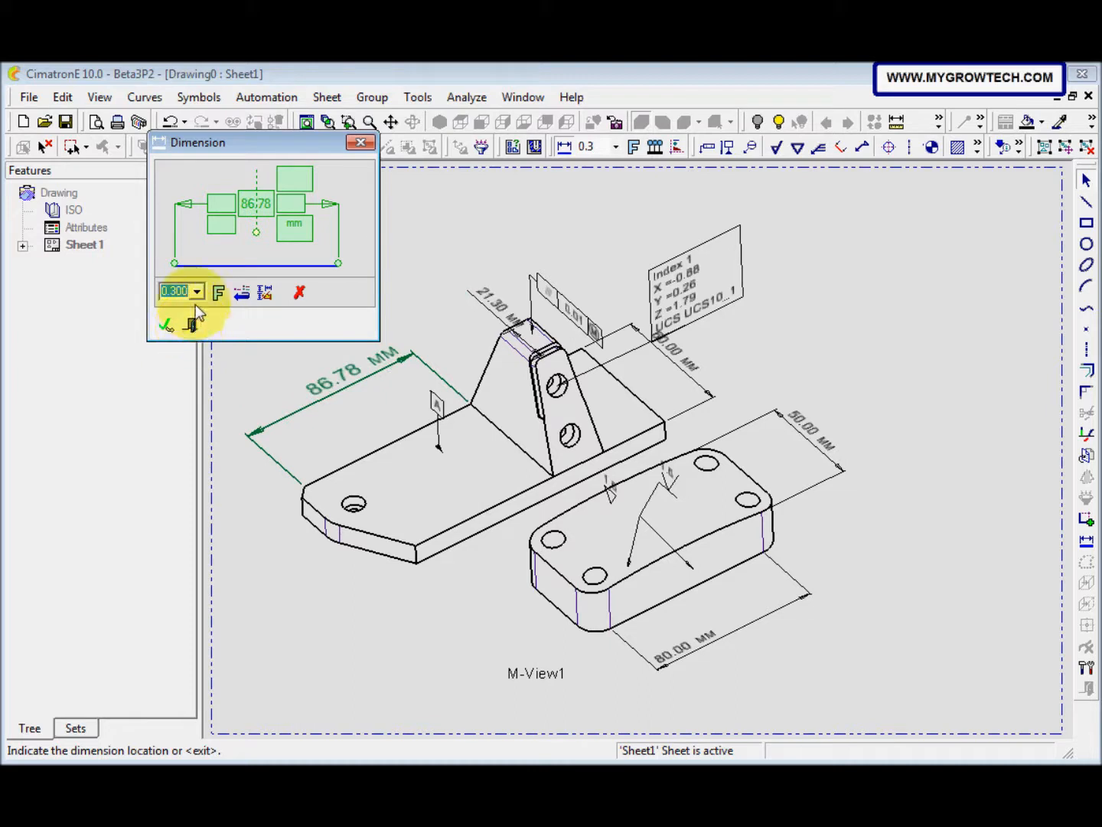
Step: Apply the 0.300 size to the 86.78 mm dimension in the drawing view
left_click(167, 323)
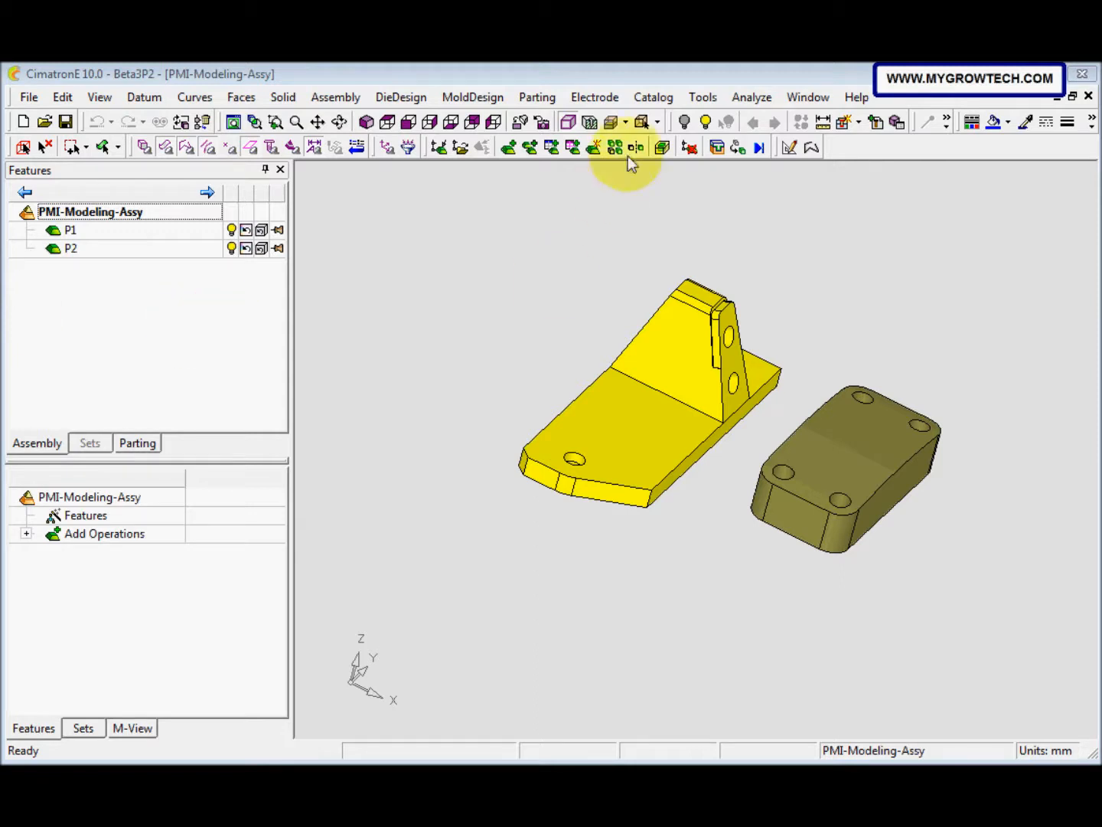
Step: Show the PMI Guide in the PMI-Modeling-Assy assembly and compare its tools with the CimatronE 9.0 guide in the reference document
left_click(703, 98)
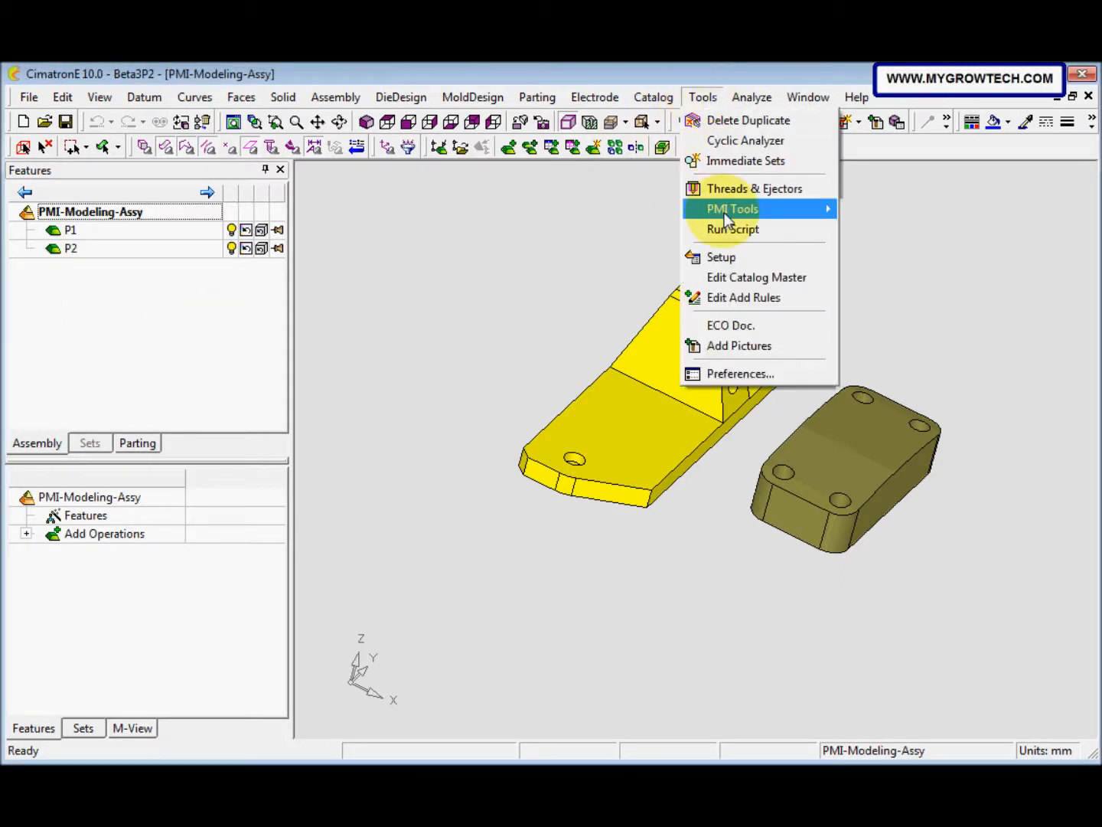
mouse_move(724, 213)
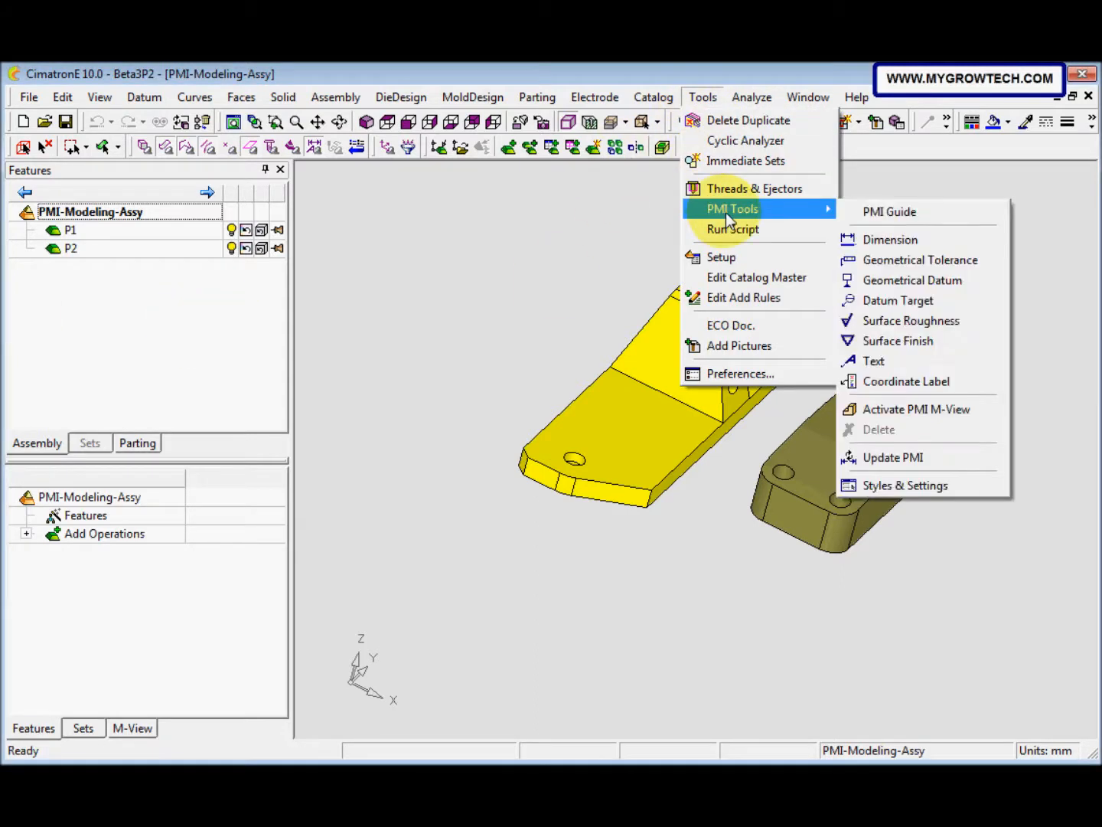
left_click(890, 212)
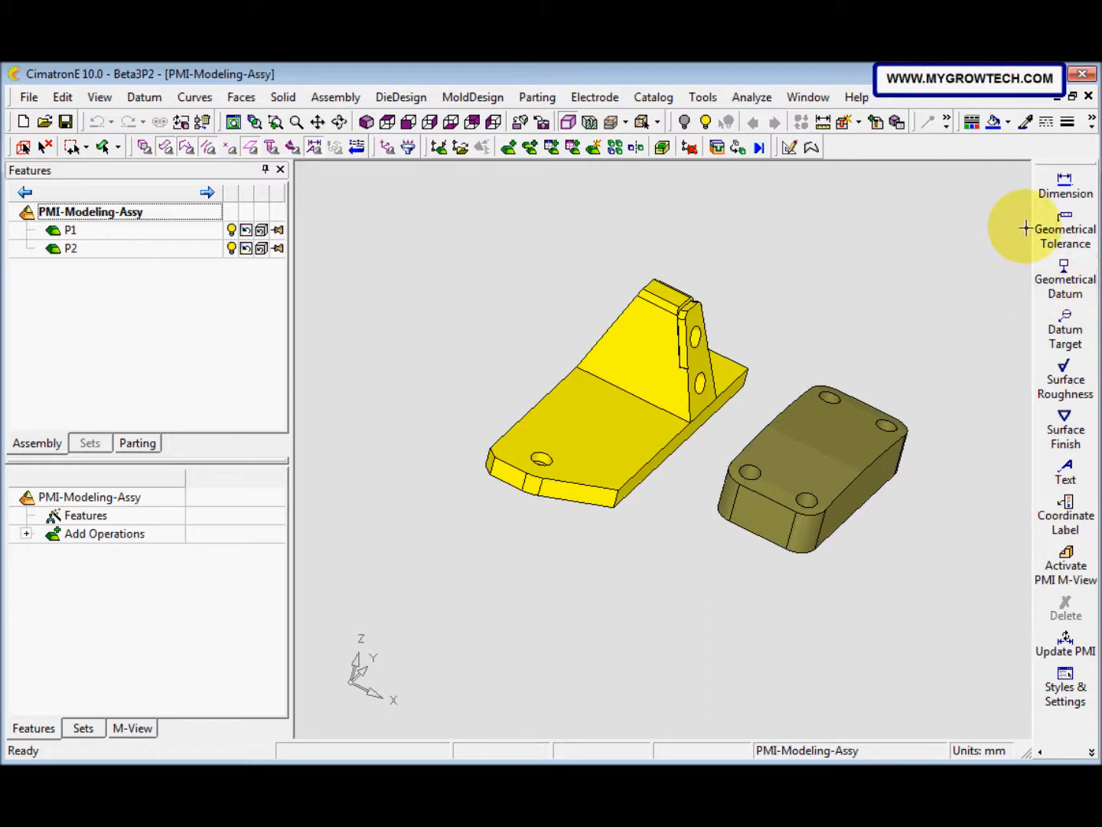
left_click(6, 777)
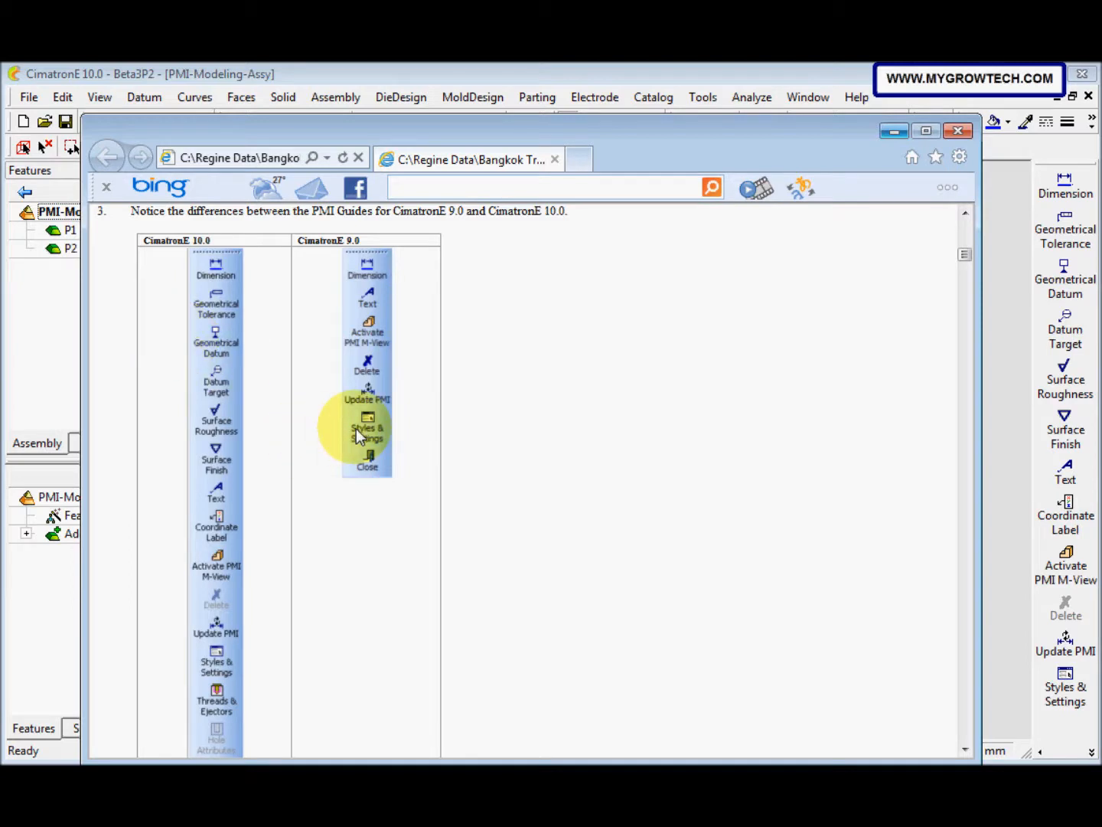
left_click(892, 132)
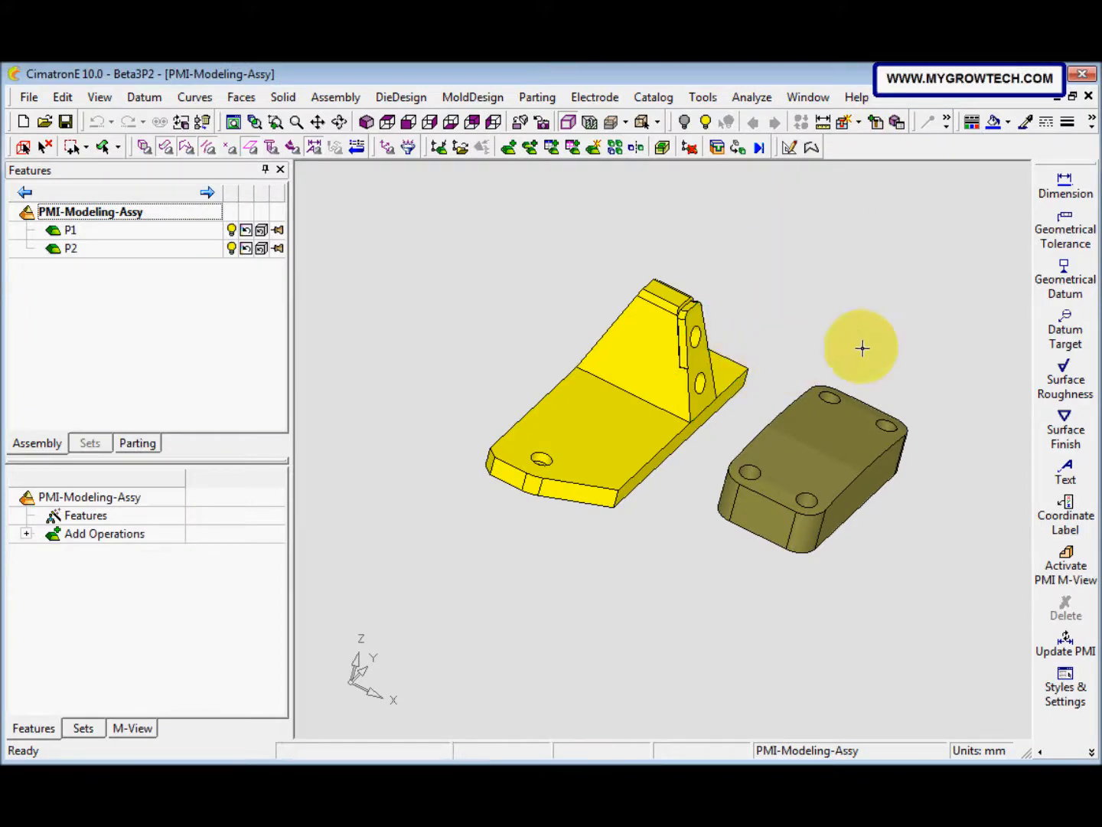
Step: Place a geometrical tolerance above the upright bracket with its leader on the bracket's top face, using a plane defined by the base plate's front face
left_click(1064, 243)
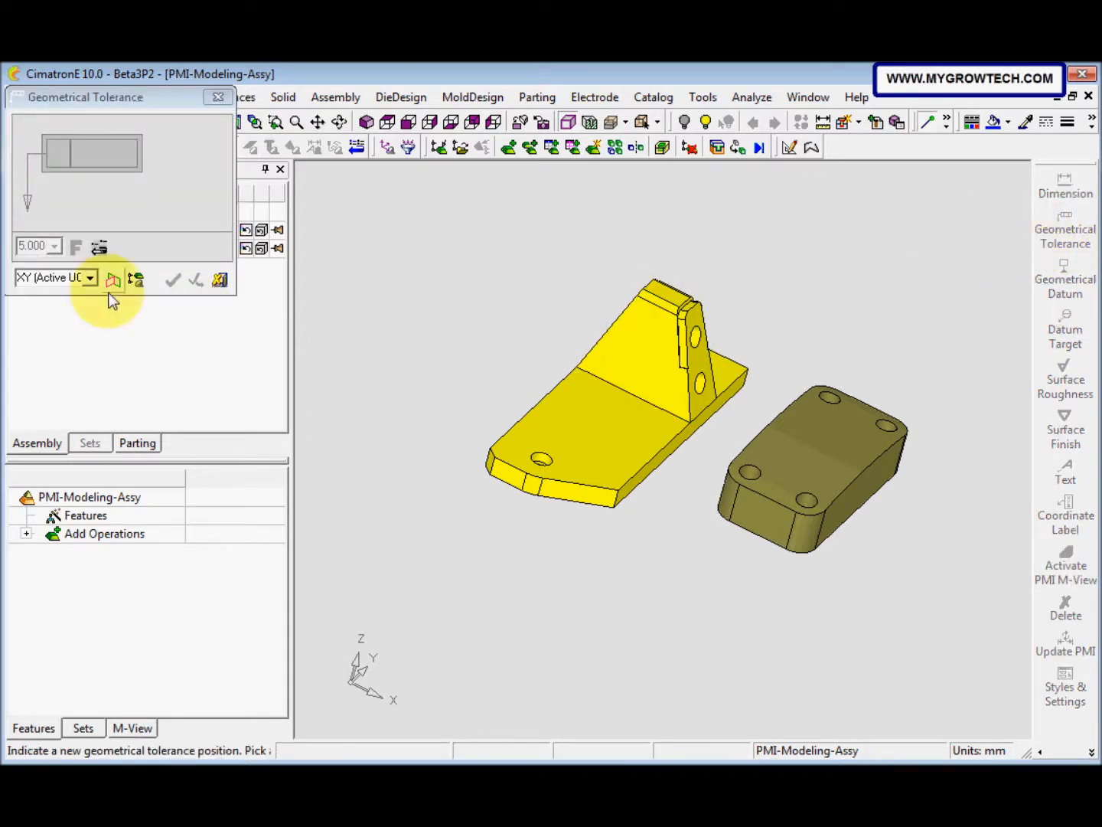
left_click(91, 278)
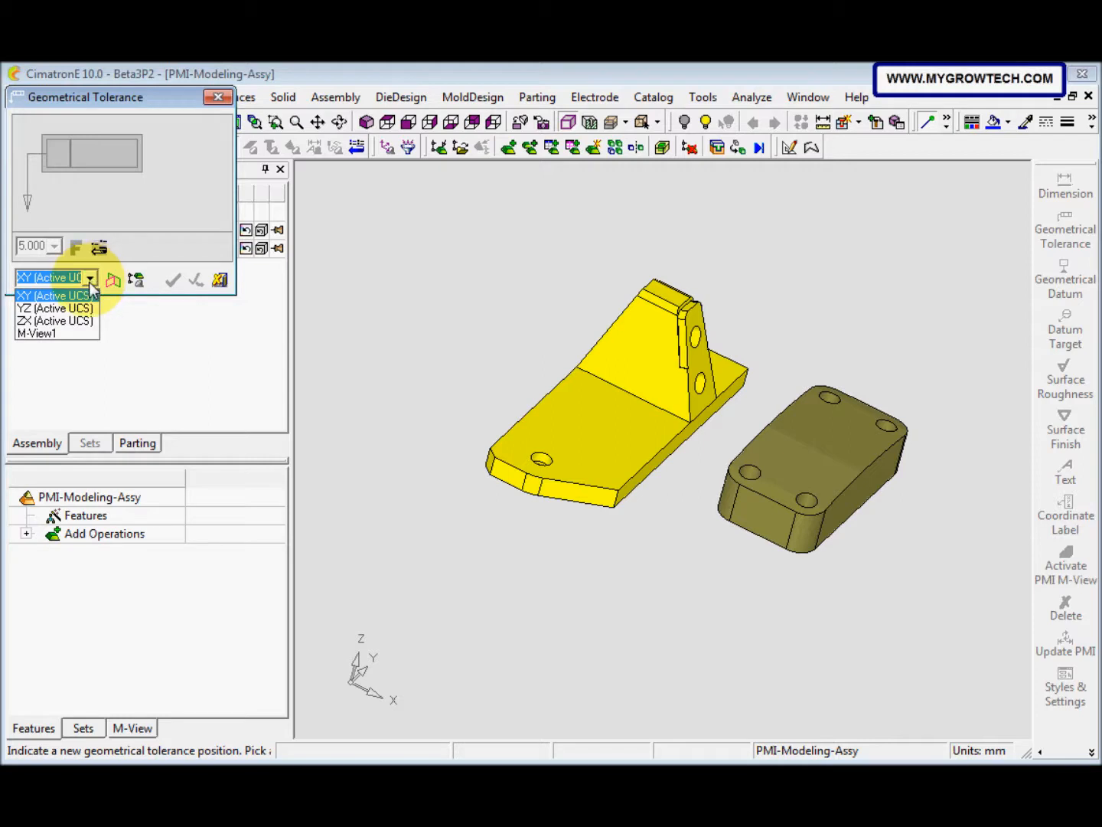
left_click(118, 314)
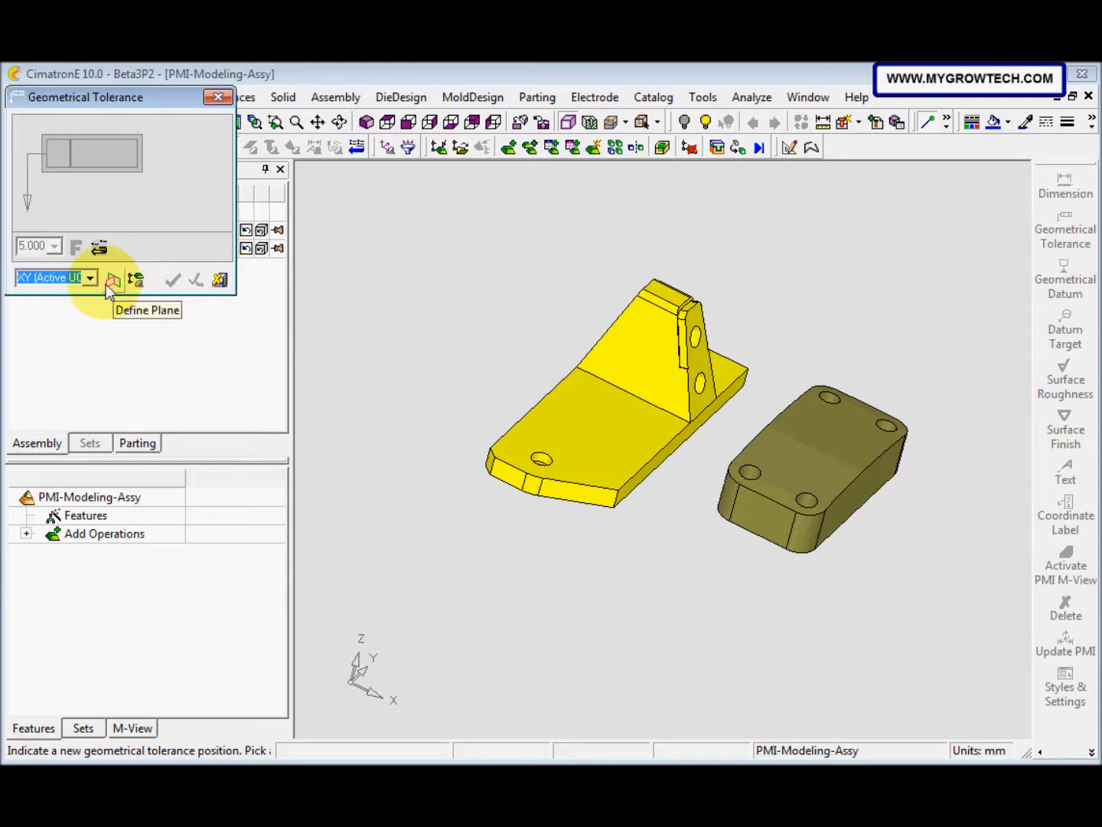
left_click(112, 281)
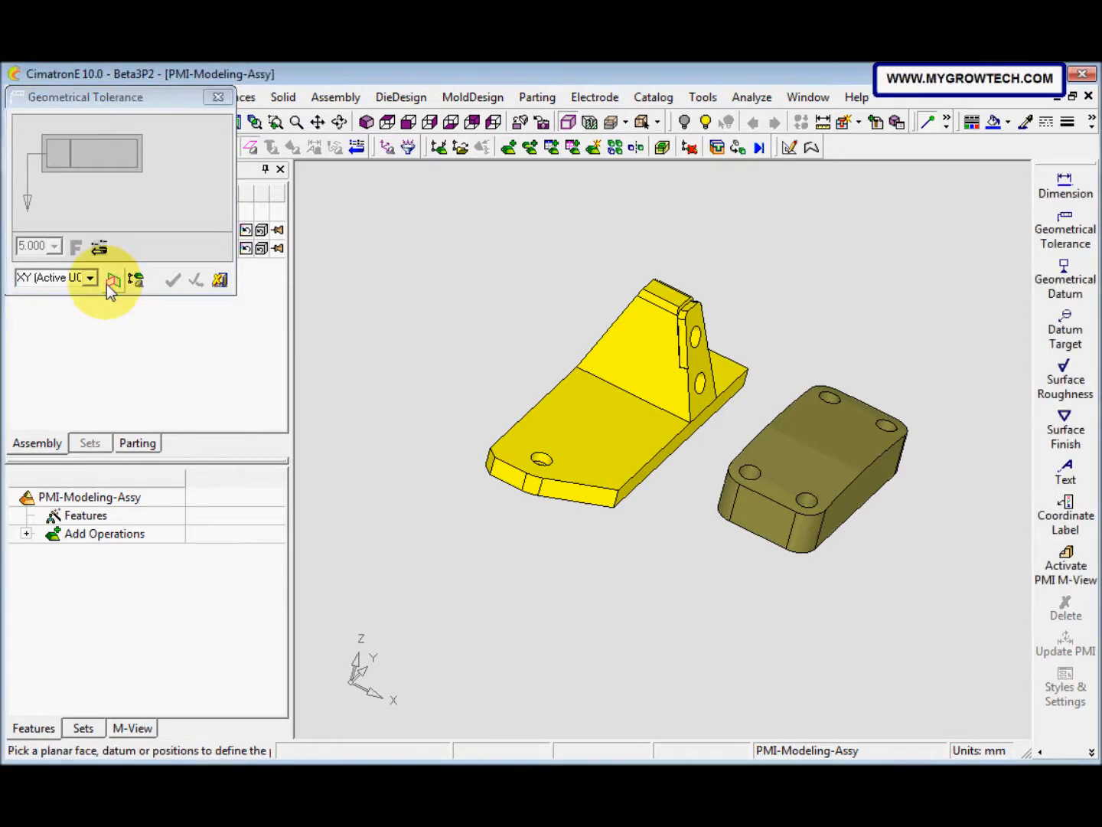
left_click(509, 474)
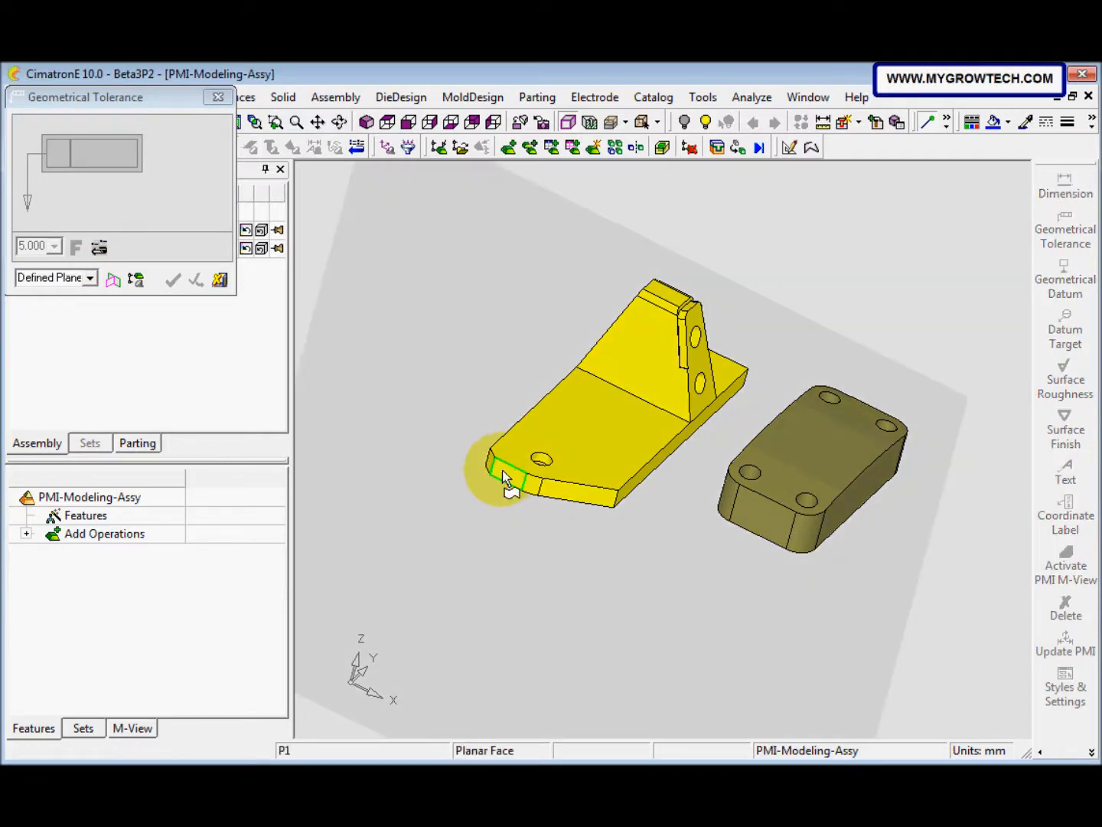
left_click(666, 297)
left_click(692, 244)
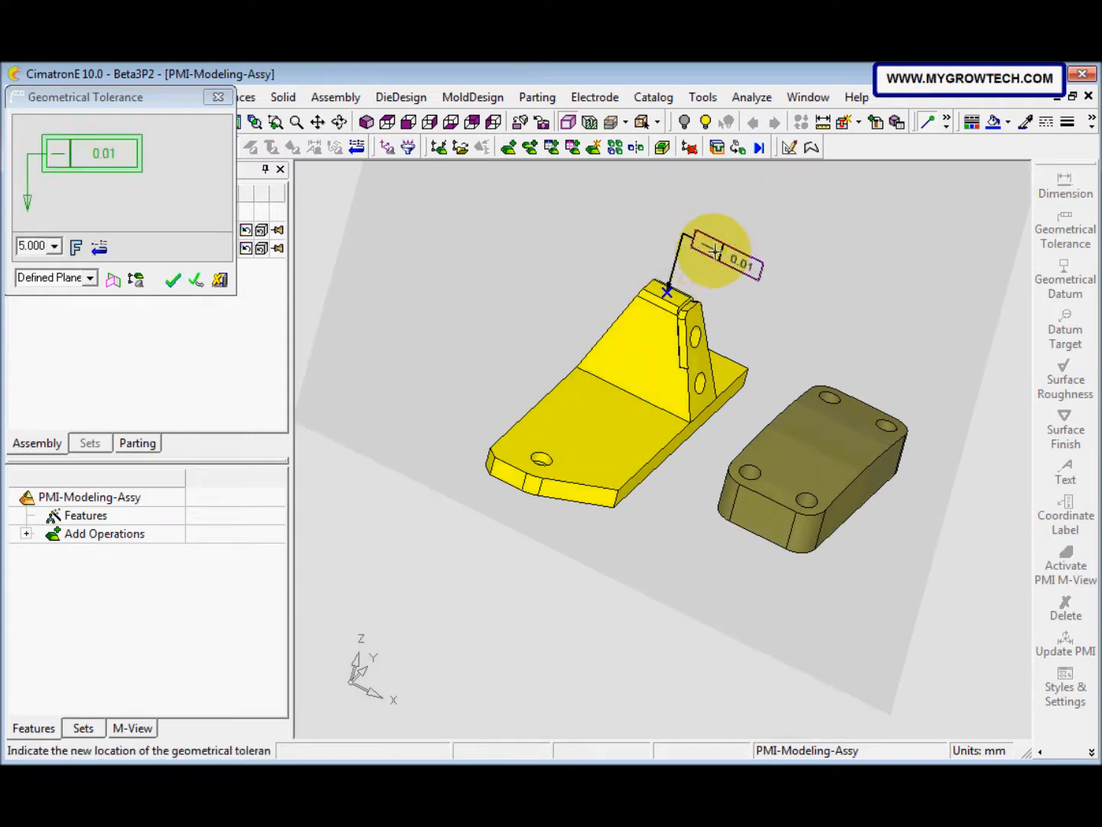
Step: Set the tolerance frame's symbol to parallelism and its Datum 1 modifier to M, and finish the tolerance
left_click(104, 157)
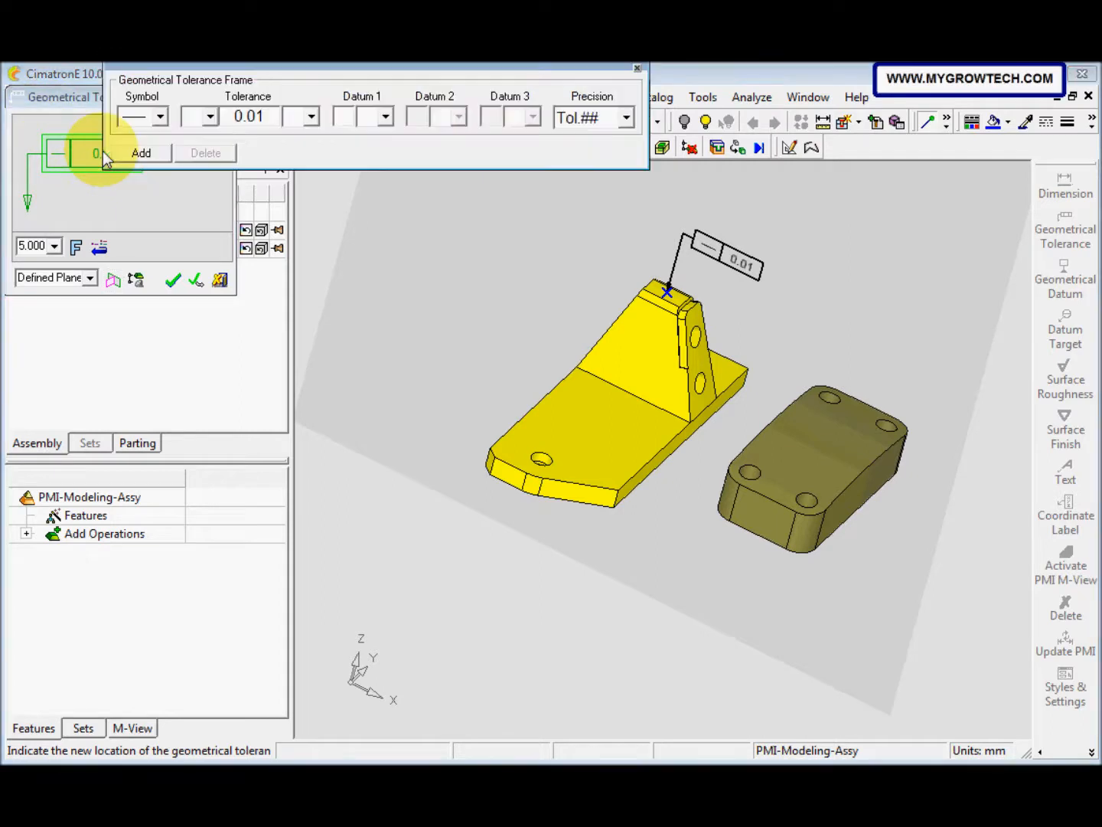
left_click(160, 117)
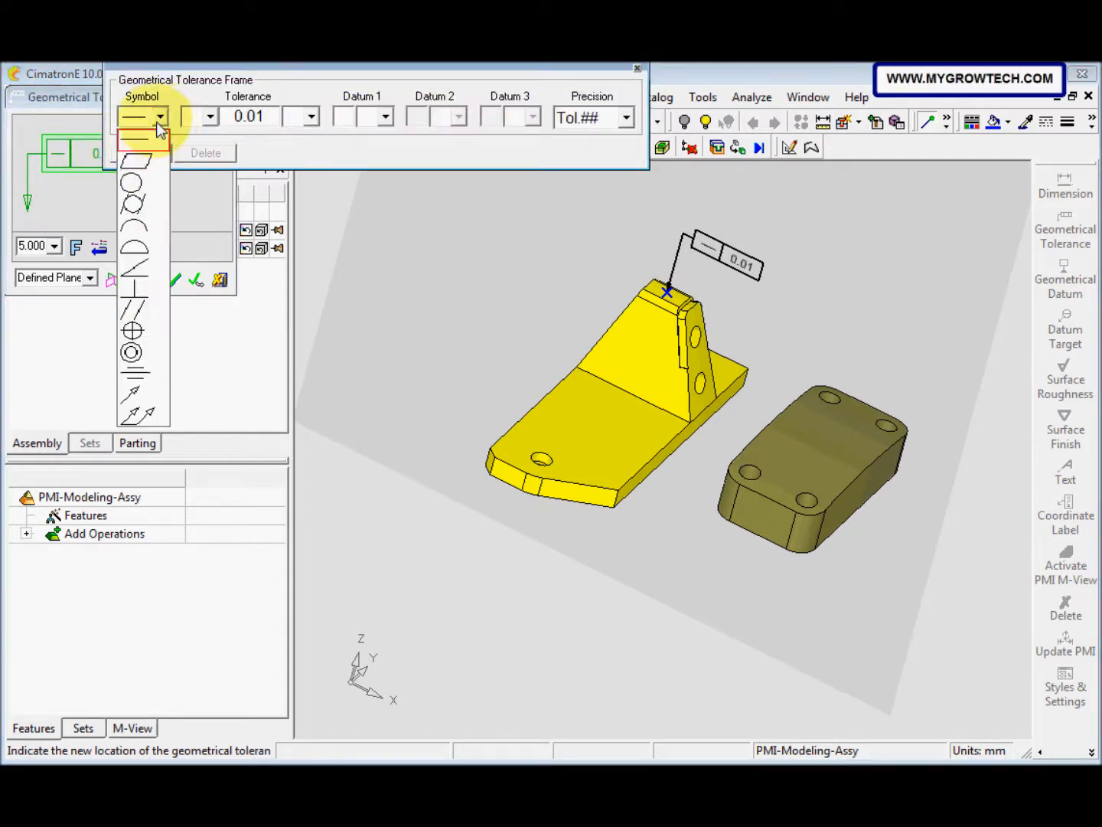
left_click(135, 310)
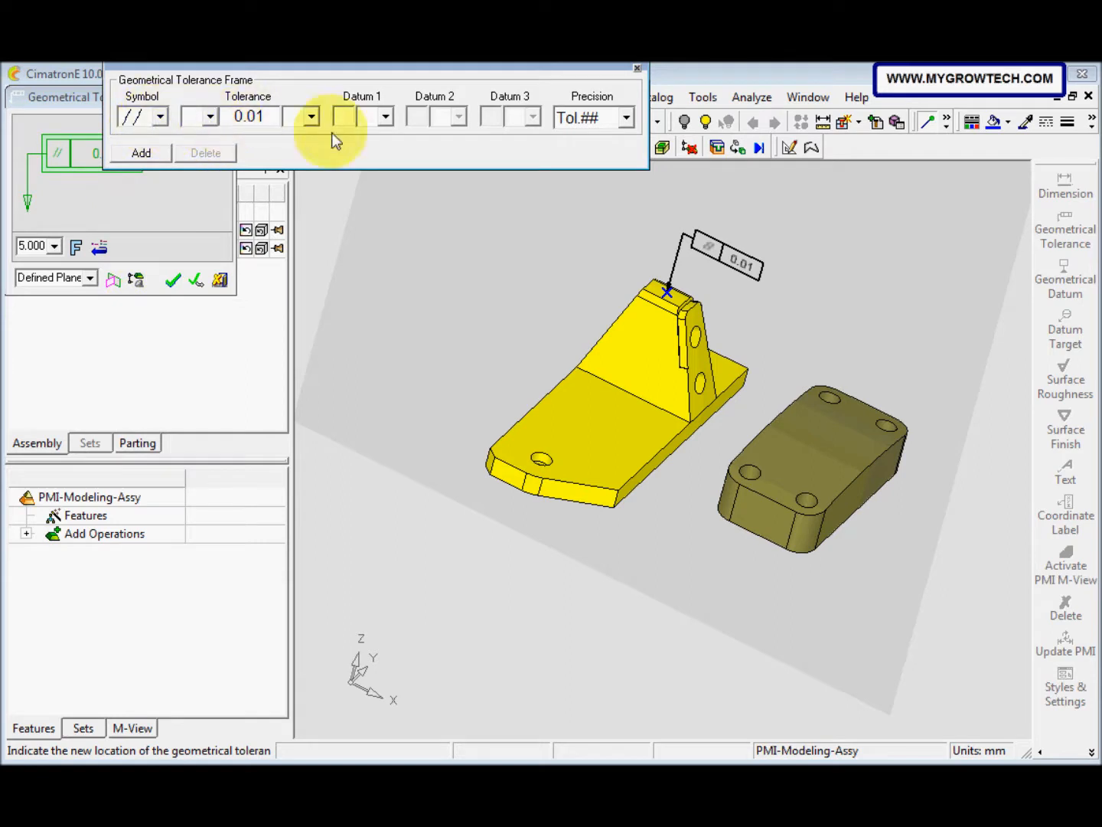
left_click(385, 117)
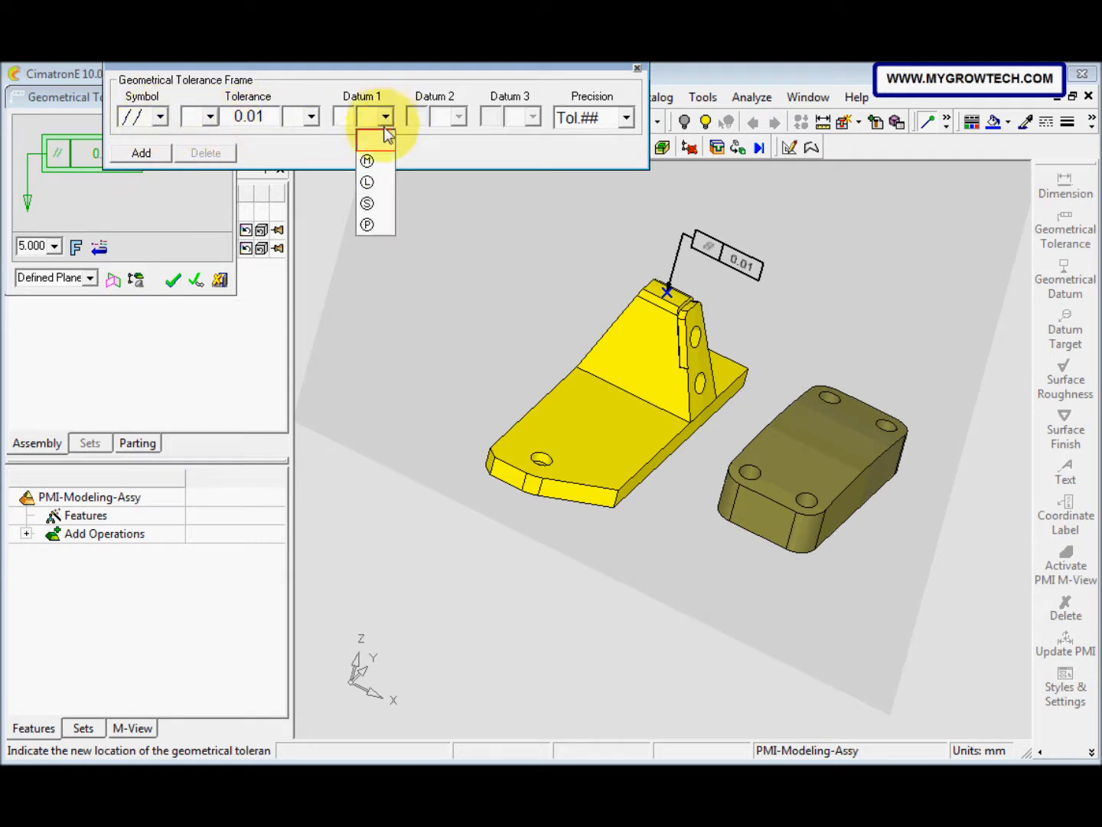
left_click(375, 164)
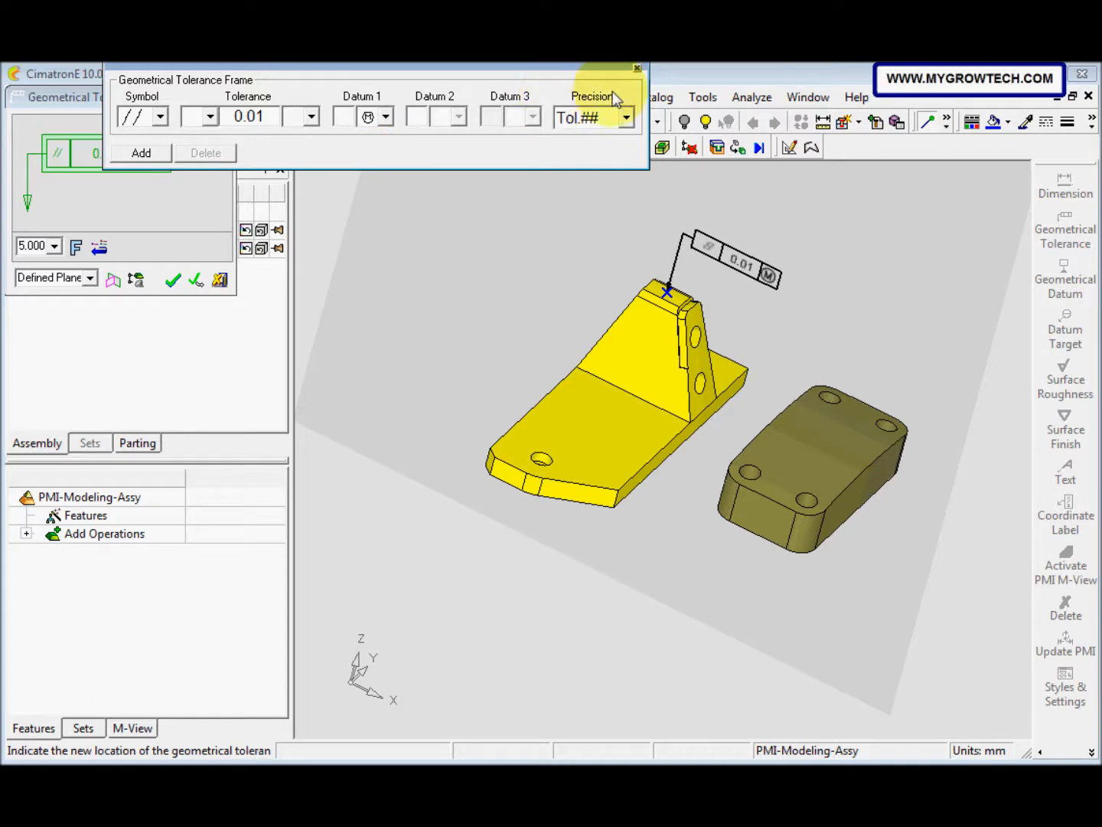
left_click(637, 68)
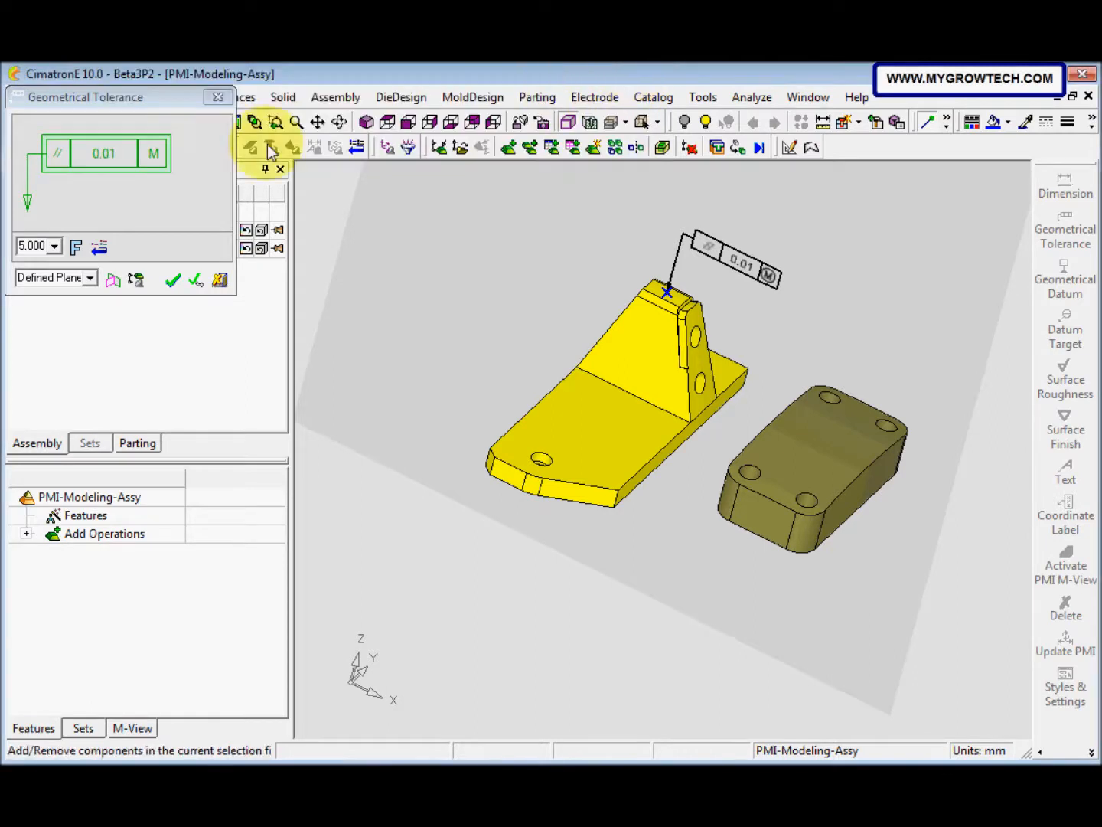
left_click(178, 284)
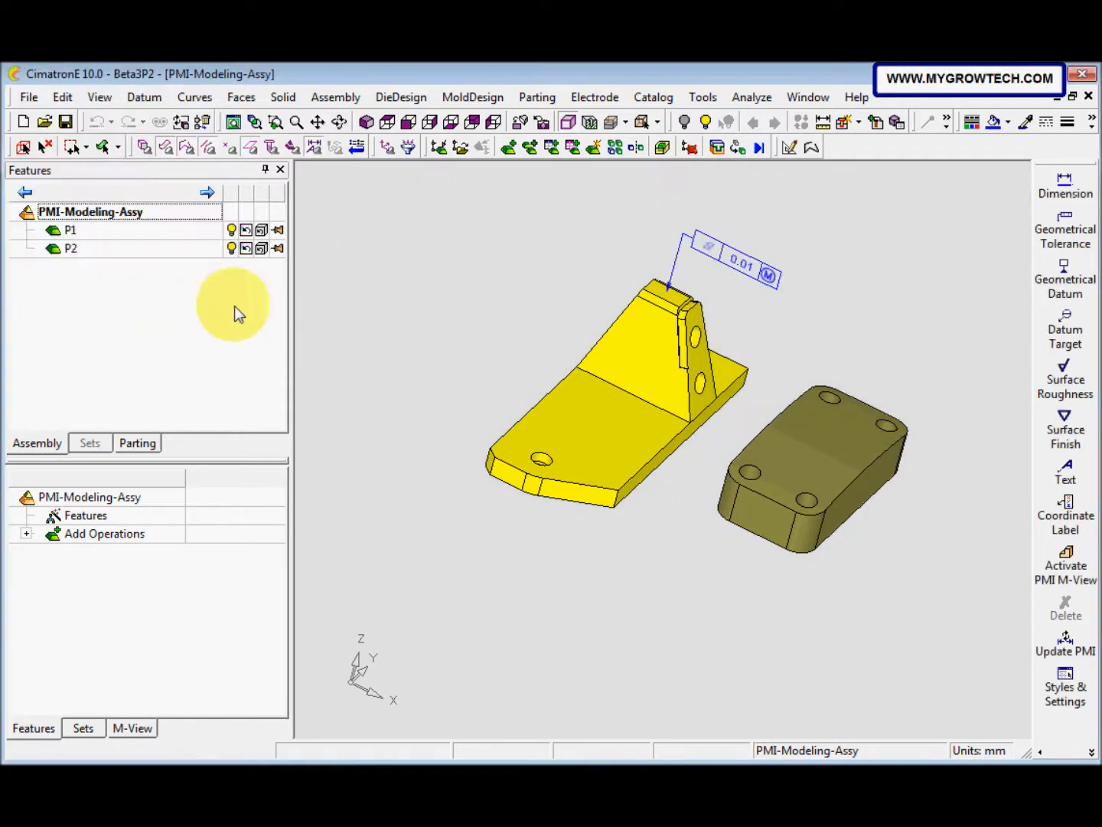
Step: Attach a geometrical datum to the base plate's top face near the bracket, using a plane defined by the plate's front face
left_click(1068, 287)
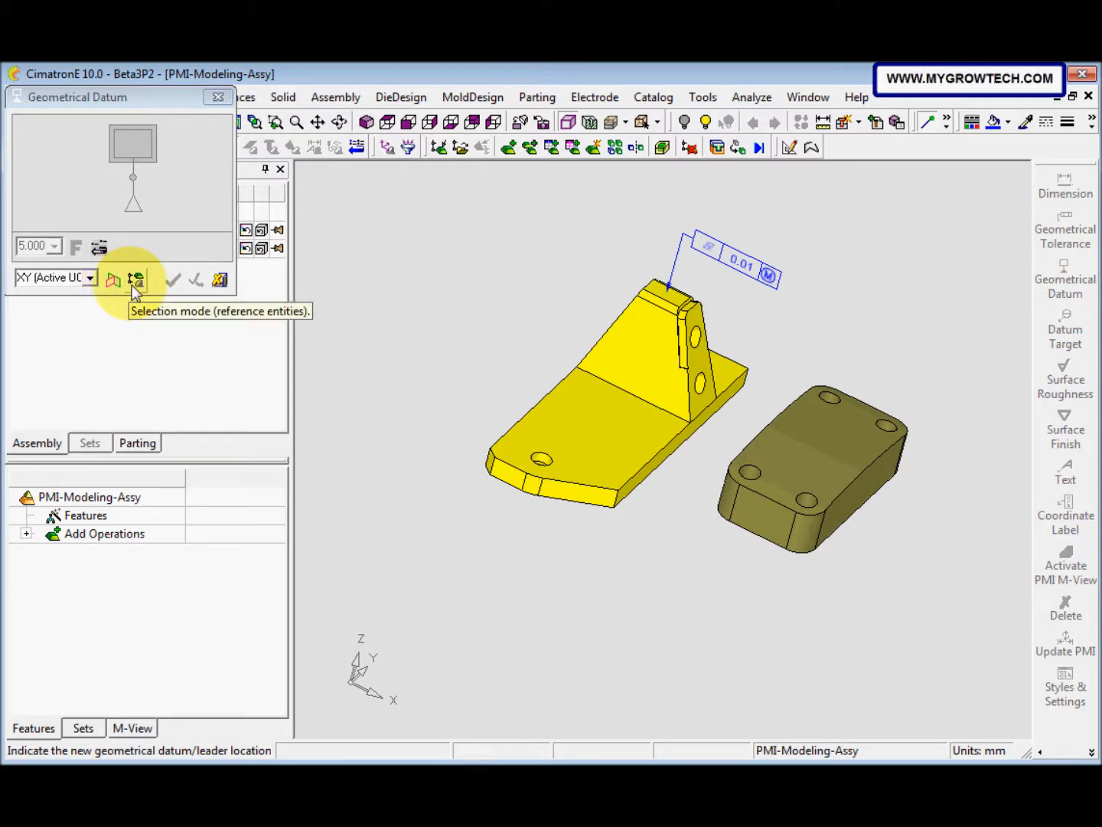
left_click(90, 278)
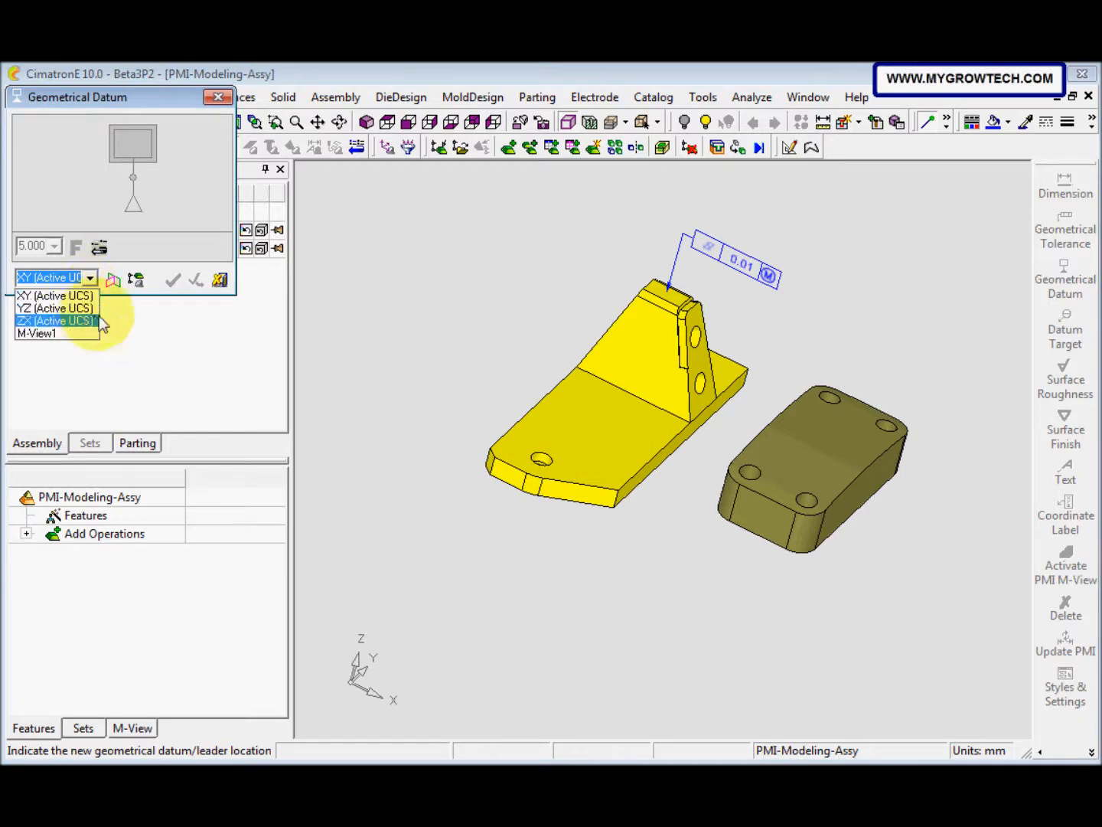
left_click(113, 283)
left_click(113, 283)
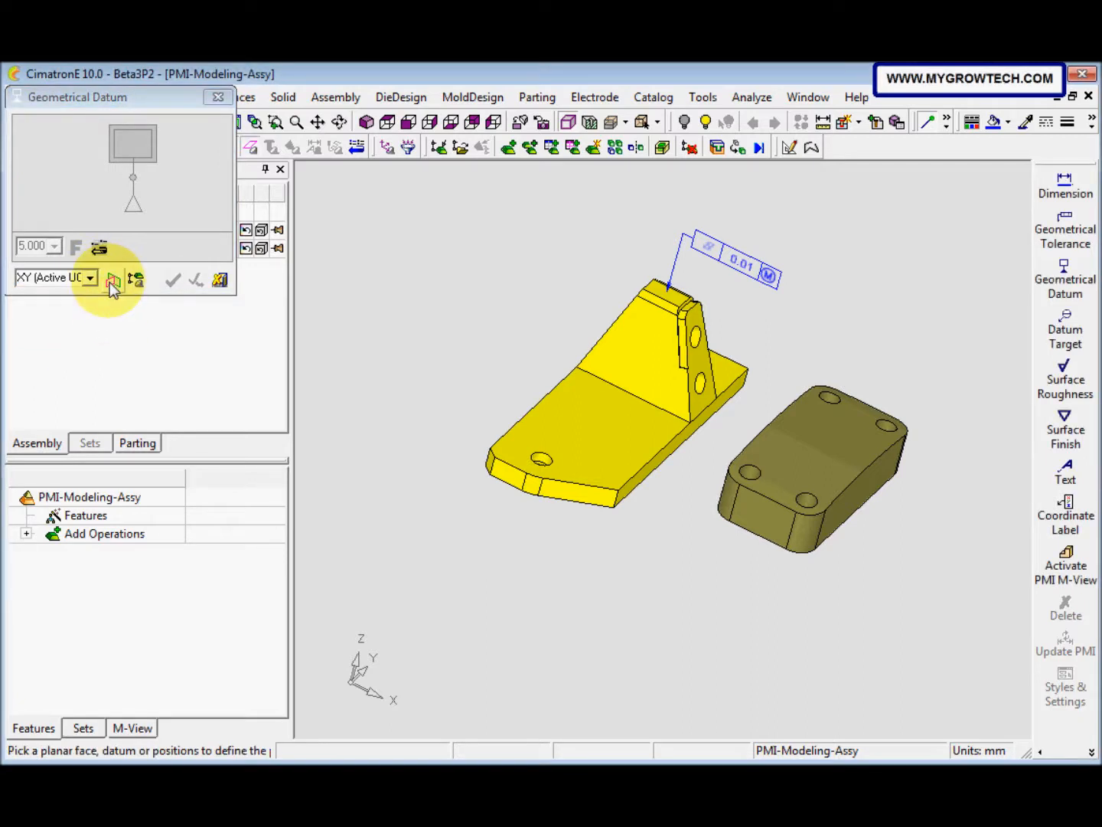
left_click(505, 473)
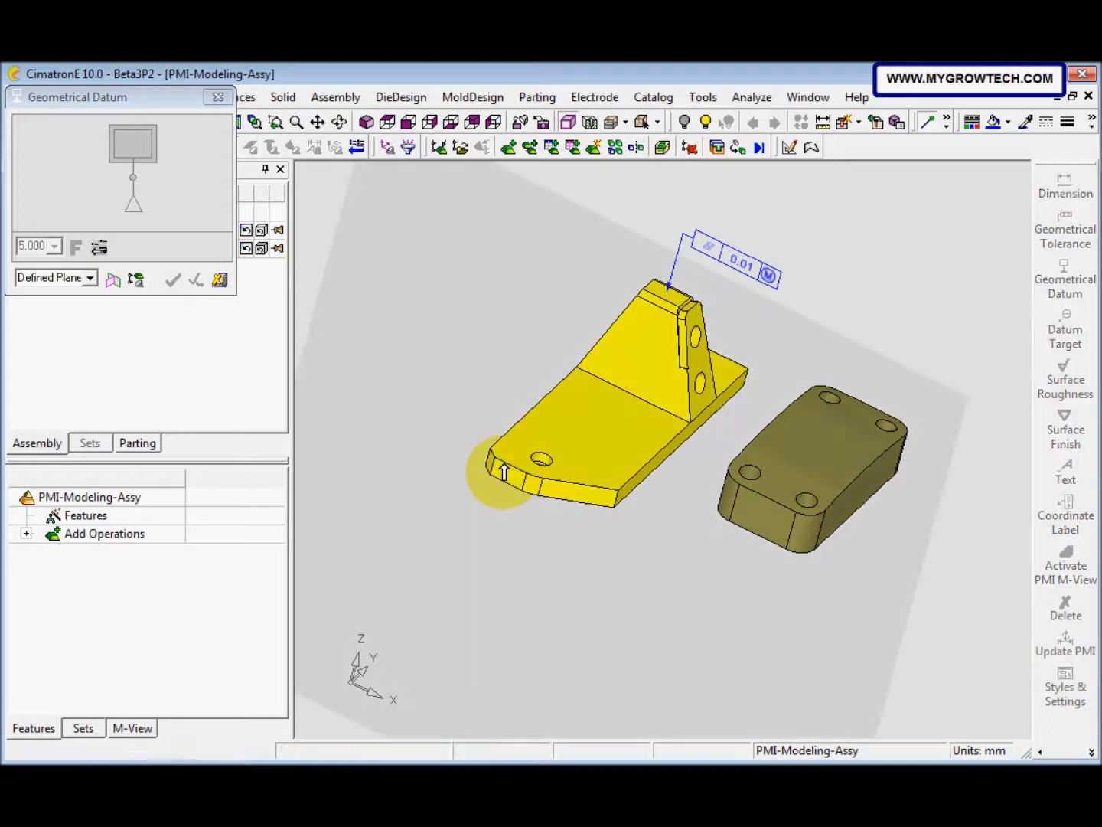
left_click(579, 406)
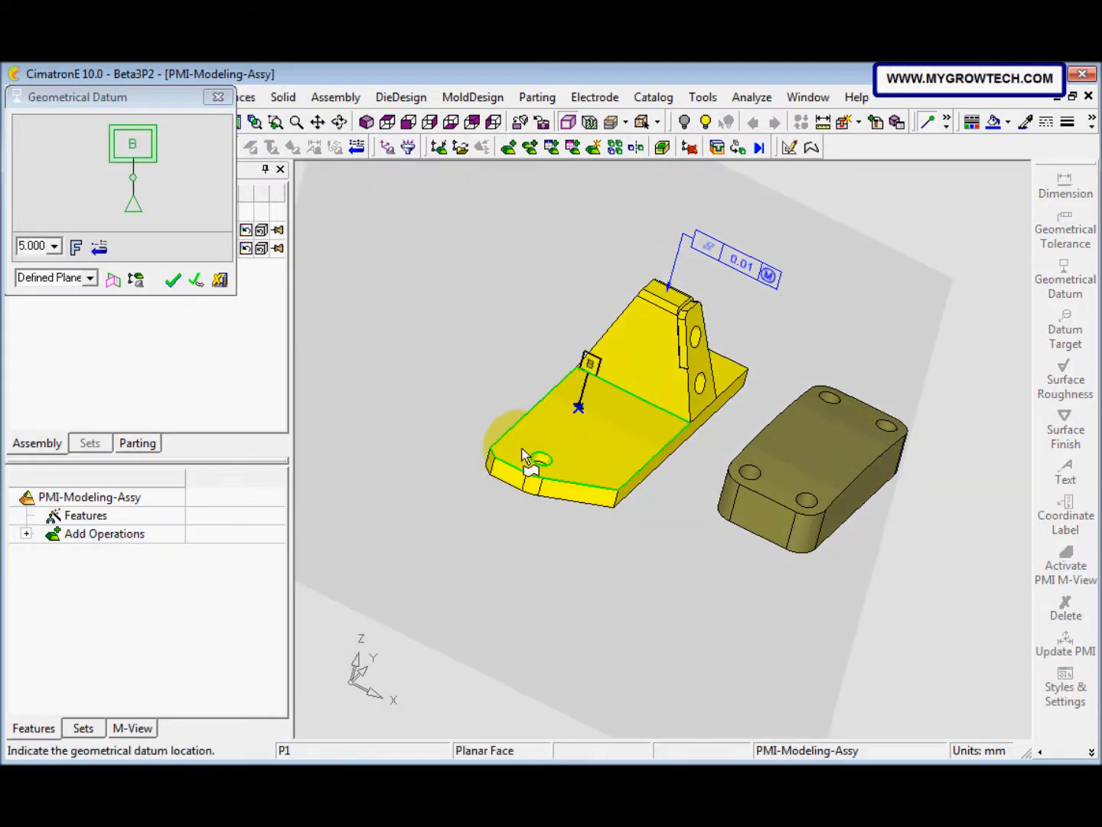
Step: Label the geometrical datum A and finish it
left_click(141, 155)
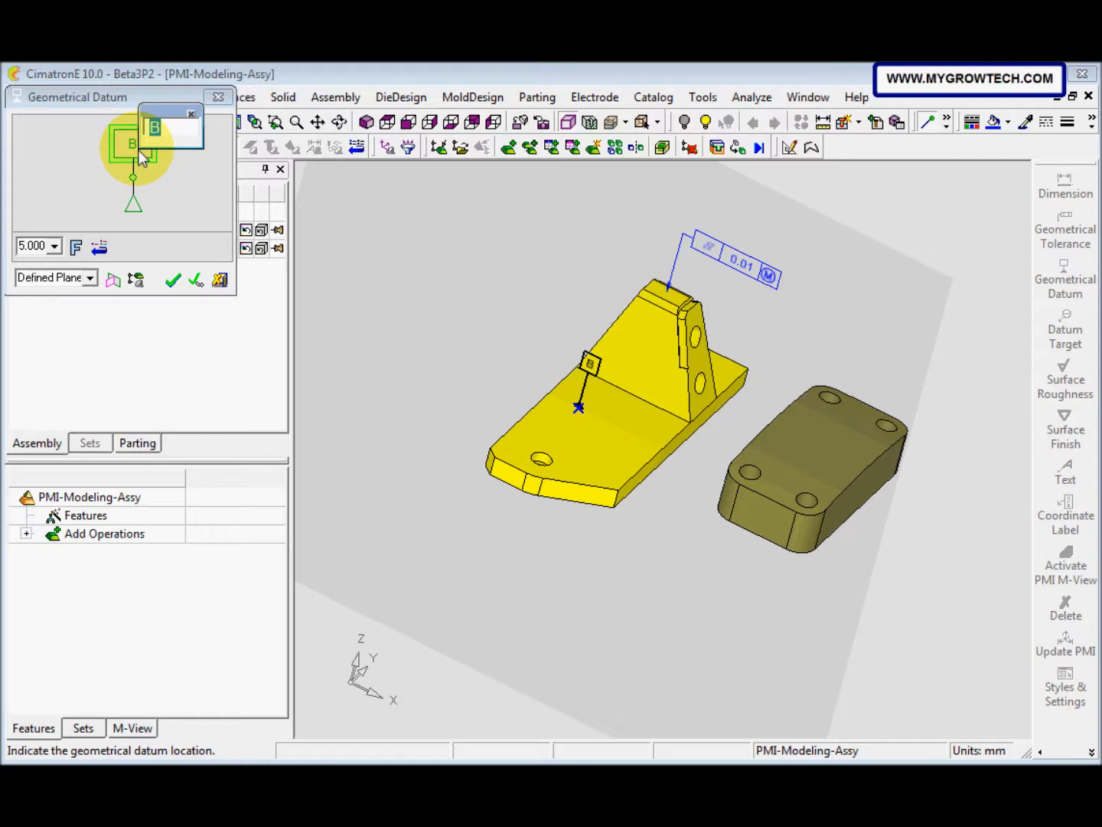
type("A")
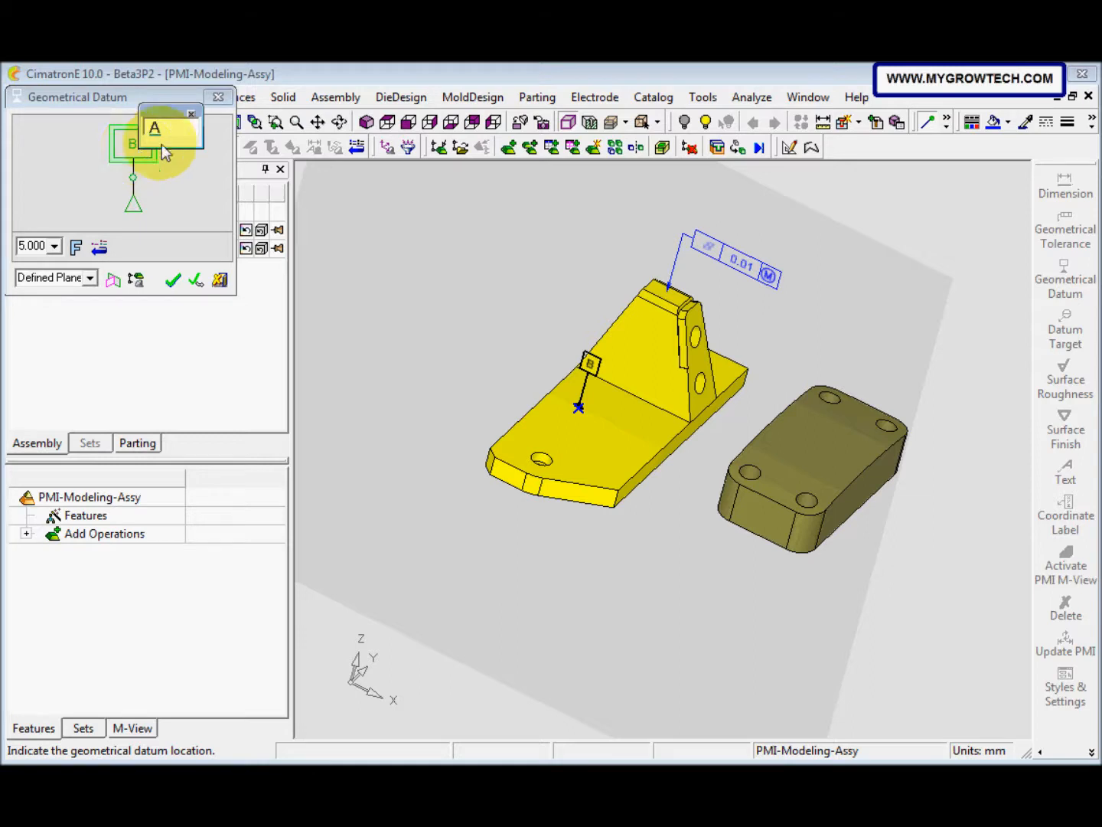
left_click(174, 281)
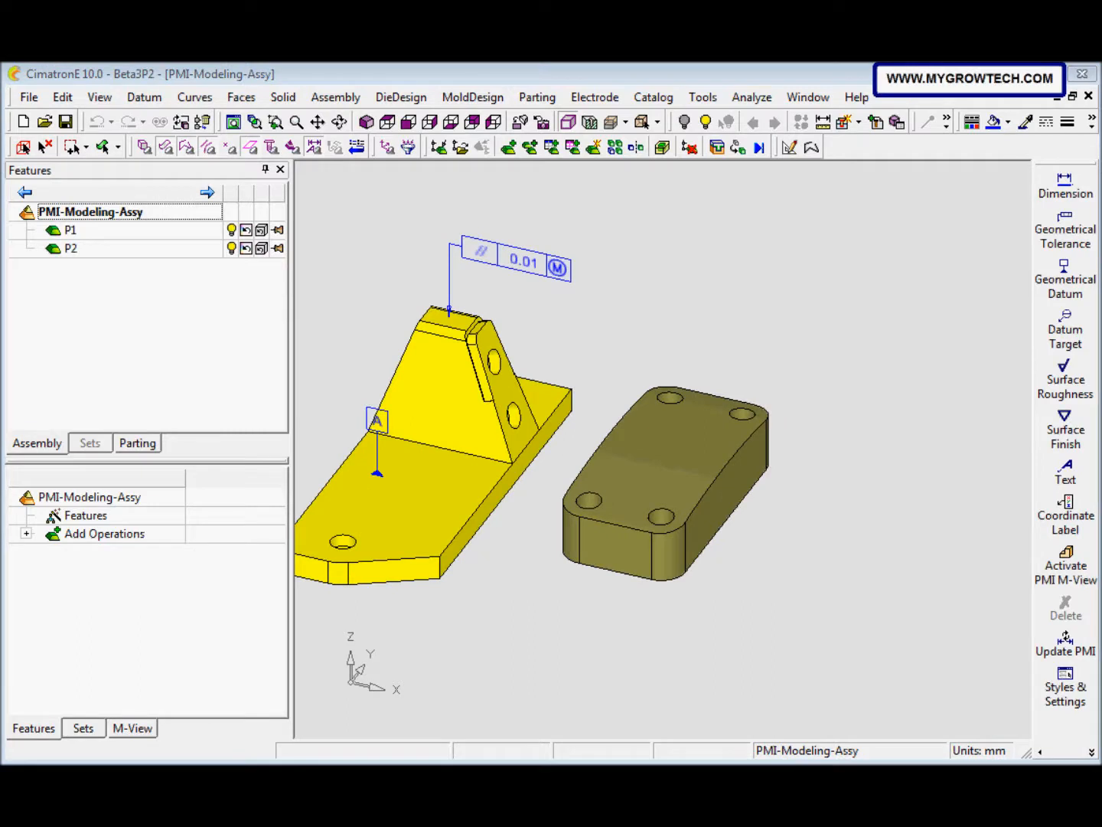
Step: Place a surface roughness symbol behind the separate block on the XY plane and set it to a single value of 1.6
left_click(1065, 390)
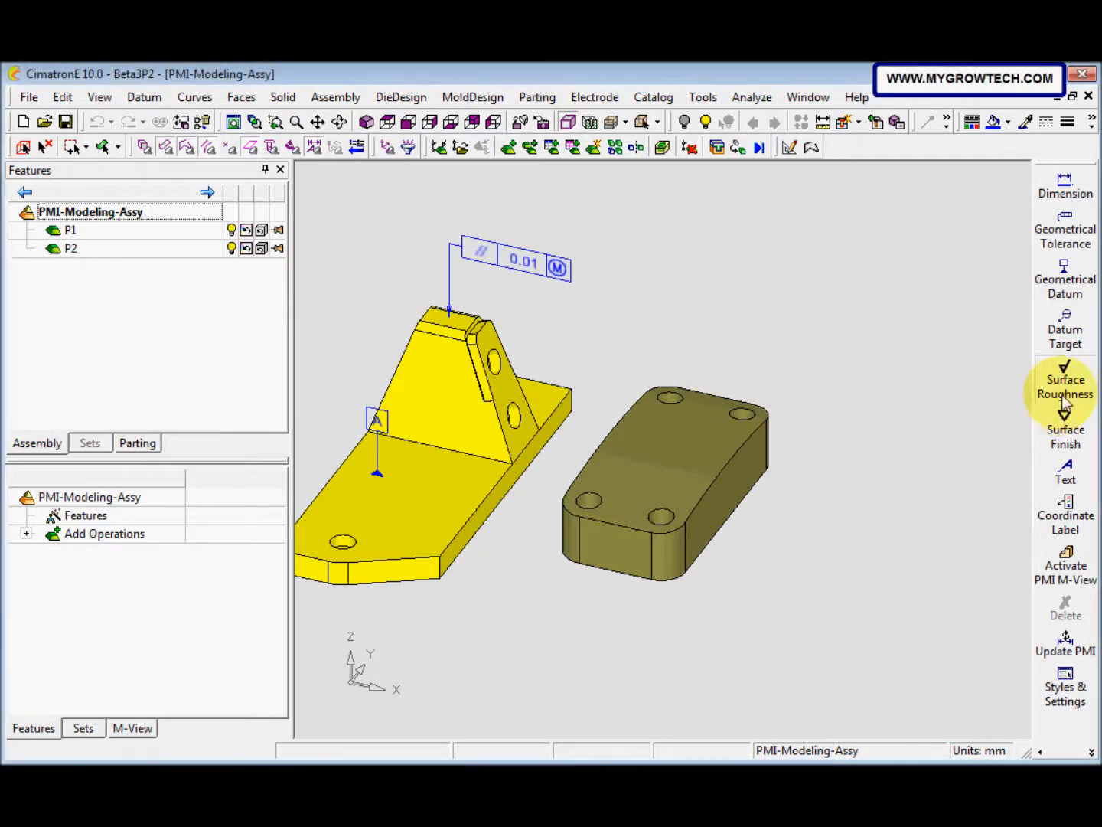
left_click(717, 313)
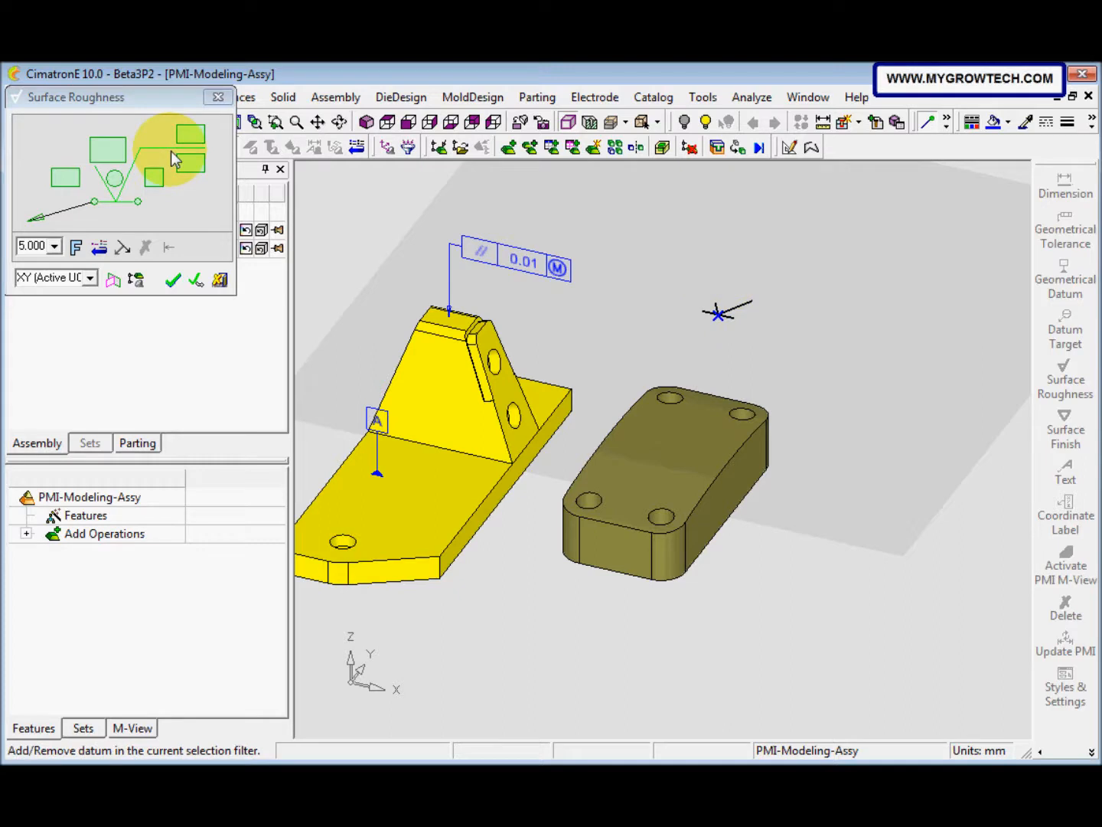
left_click(108, 150)
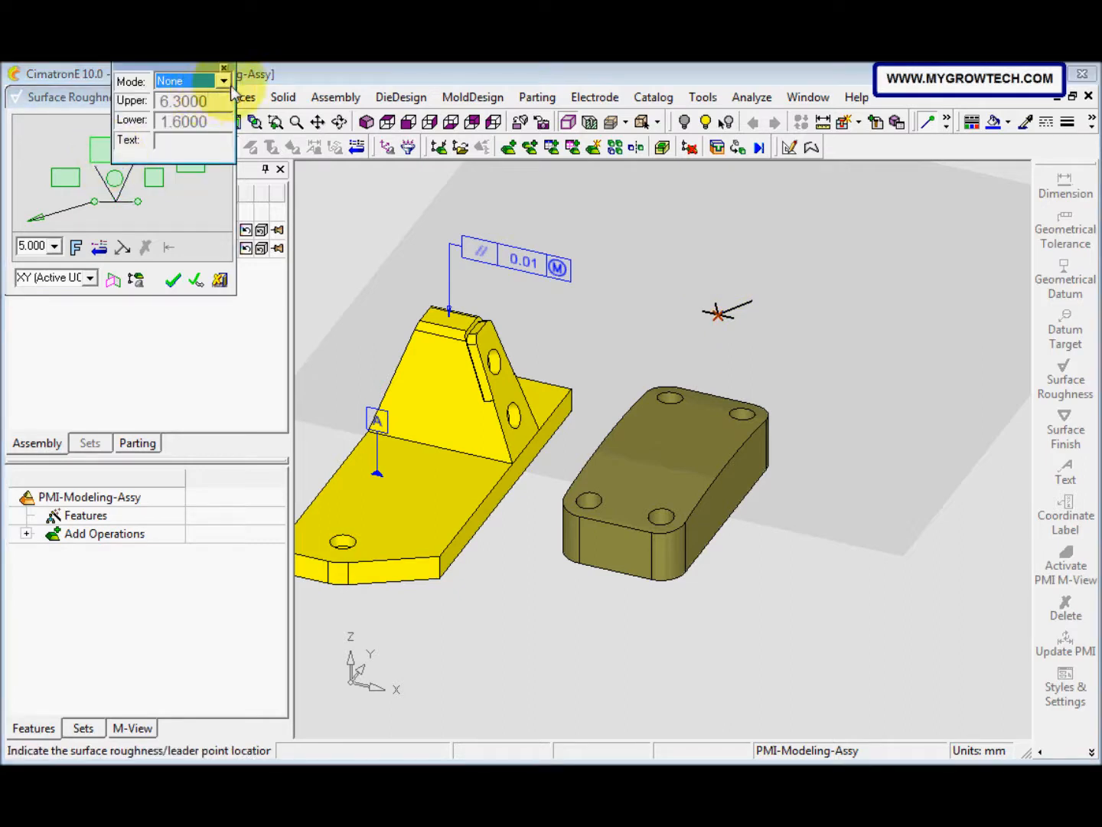
left_click(224, 79)
left_click(222, 108)
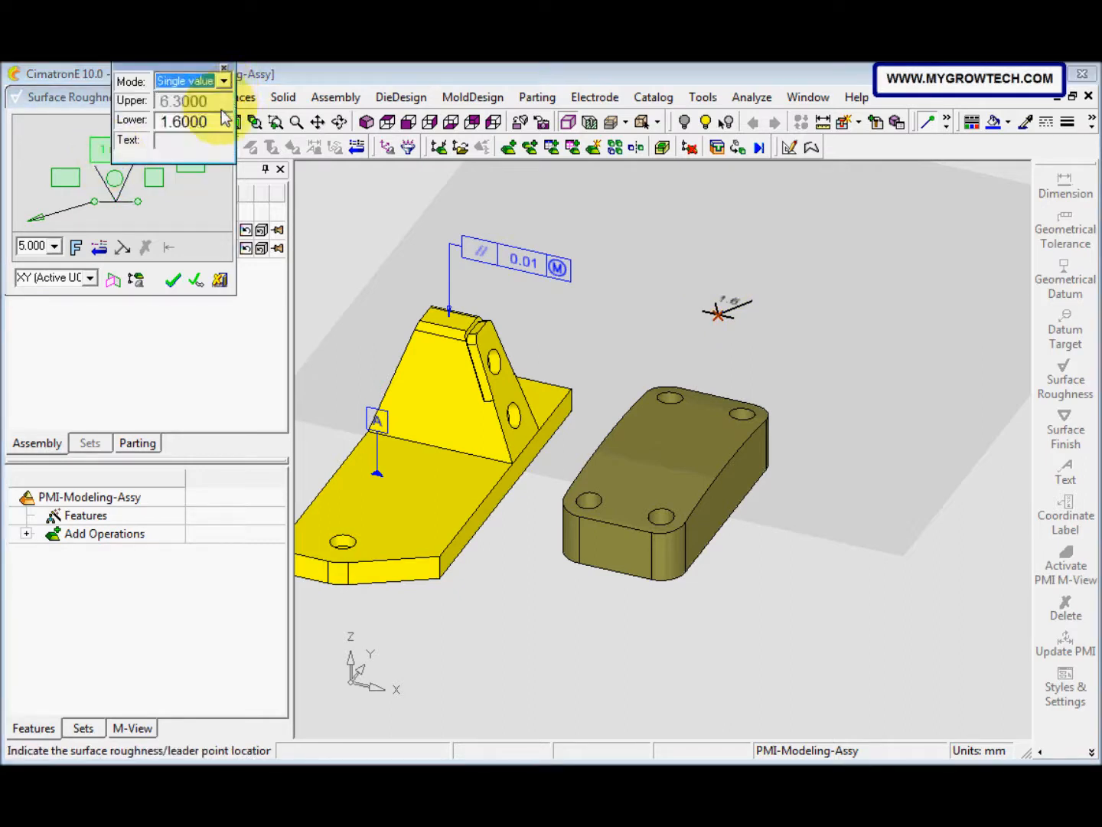
left_click(223, 68)
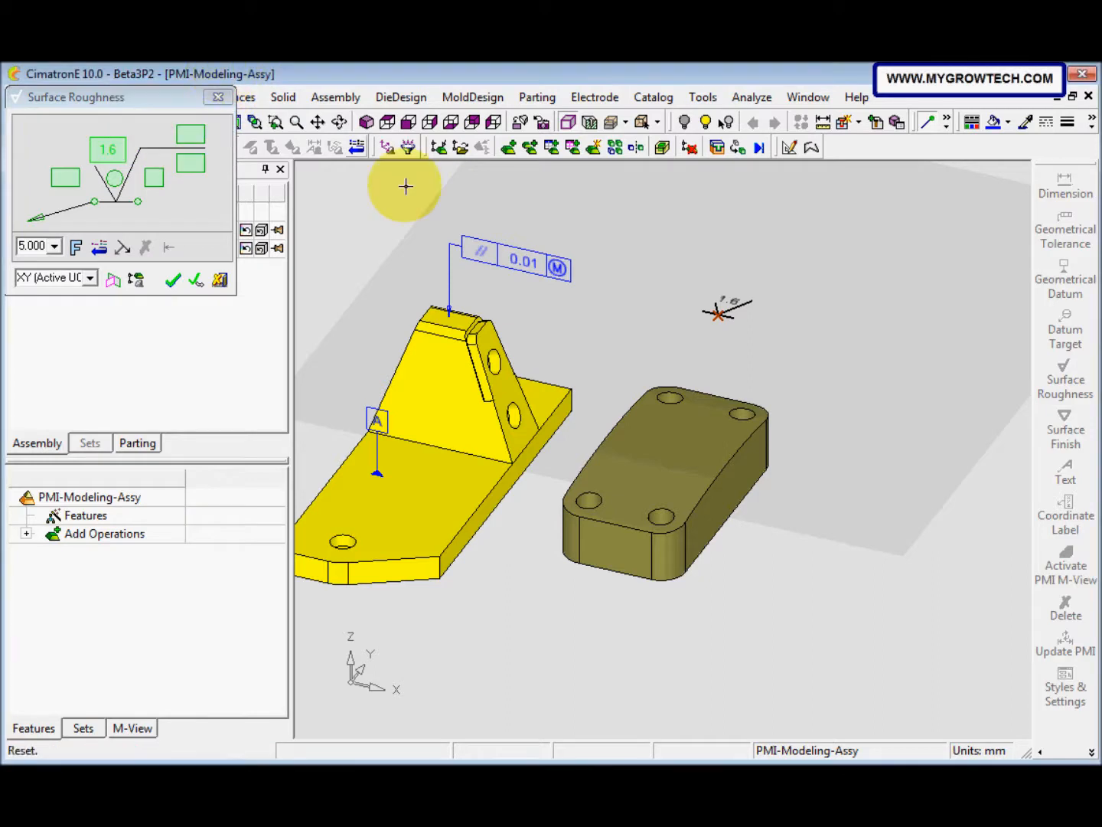
Step: Attach the roughness symbol's leader to the block's top face, and align the symbol to a plane defined by the block's front face
left_click(669, 443)
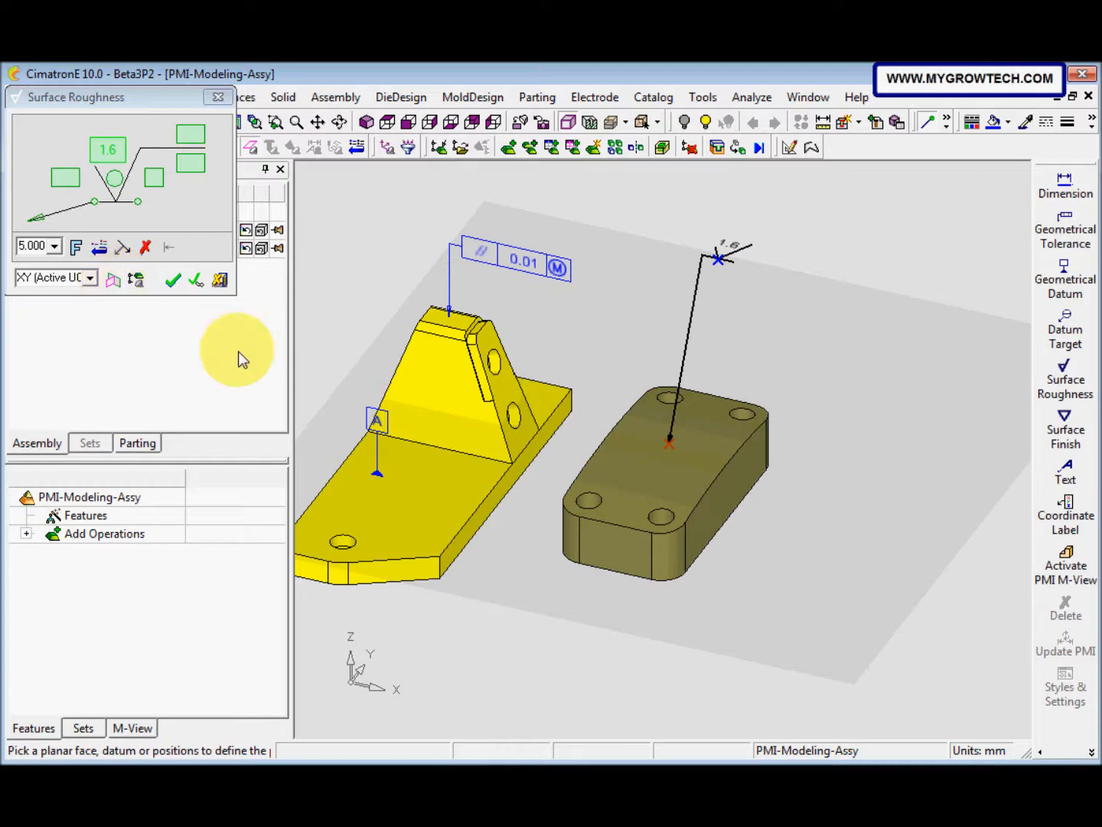
left_click(617, 549)
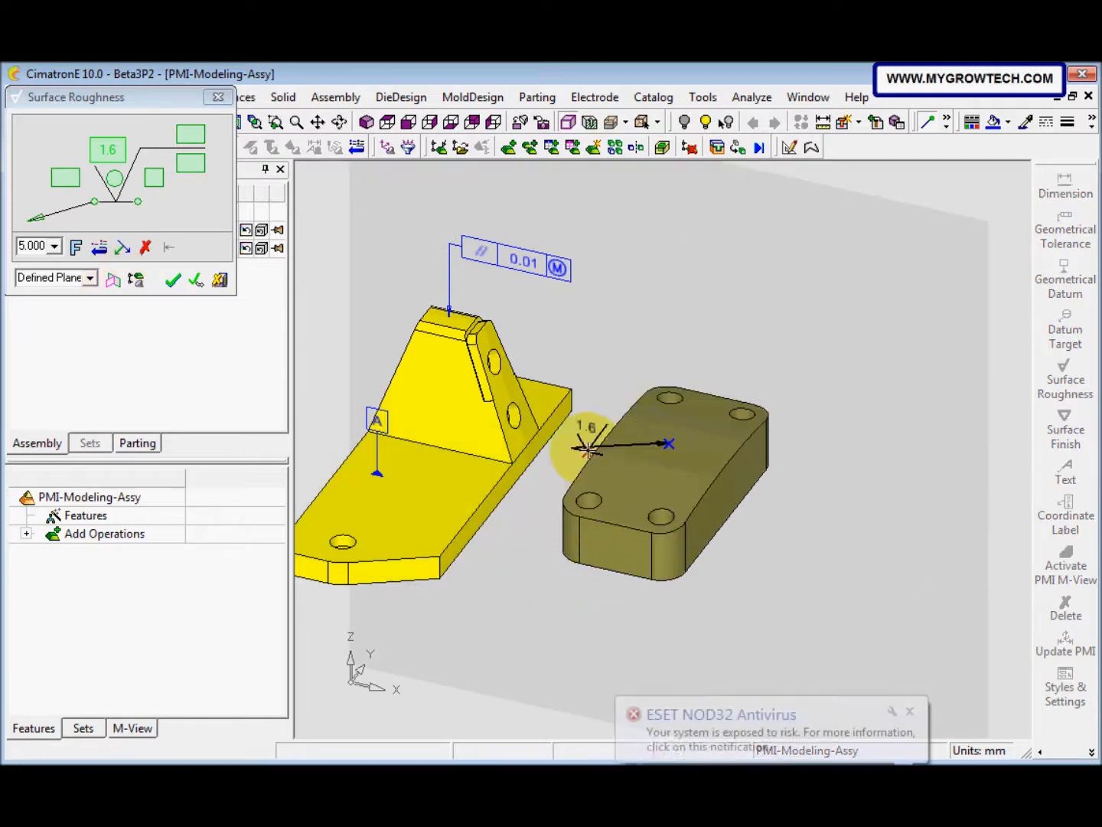
left_click(601, 453)
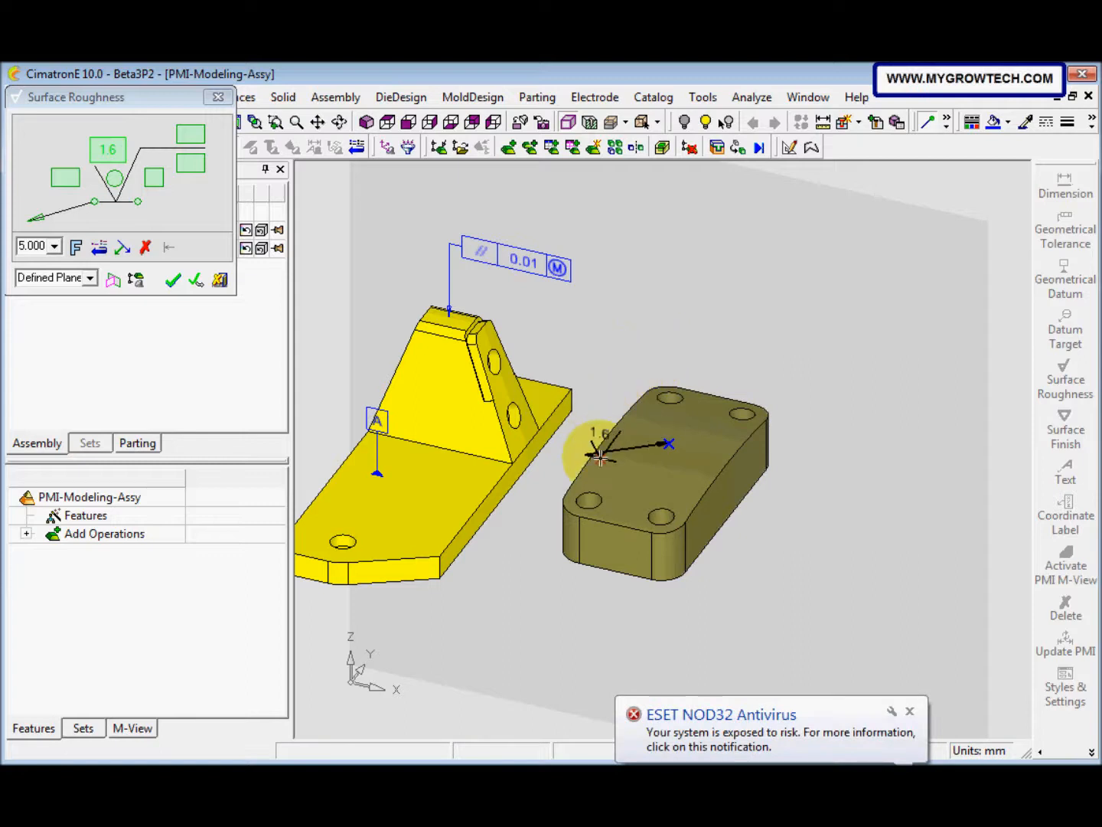
left_click(616, 552)
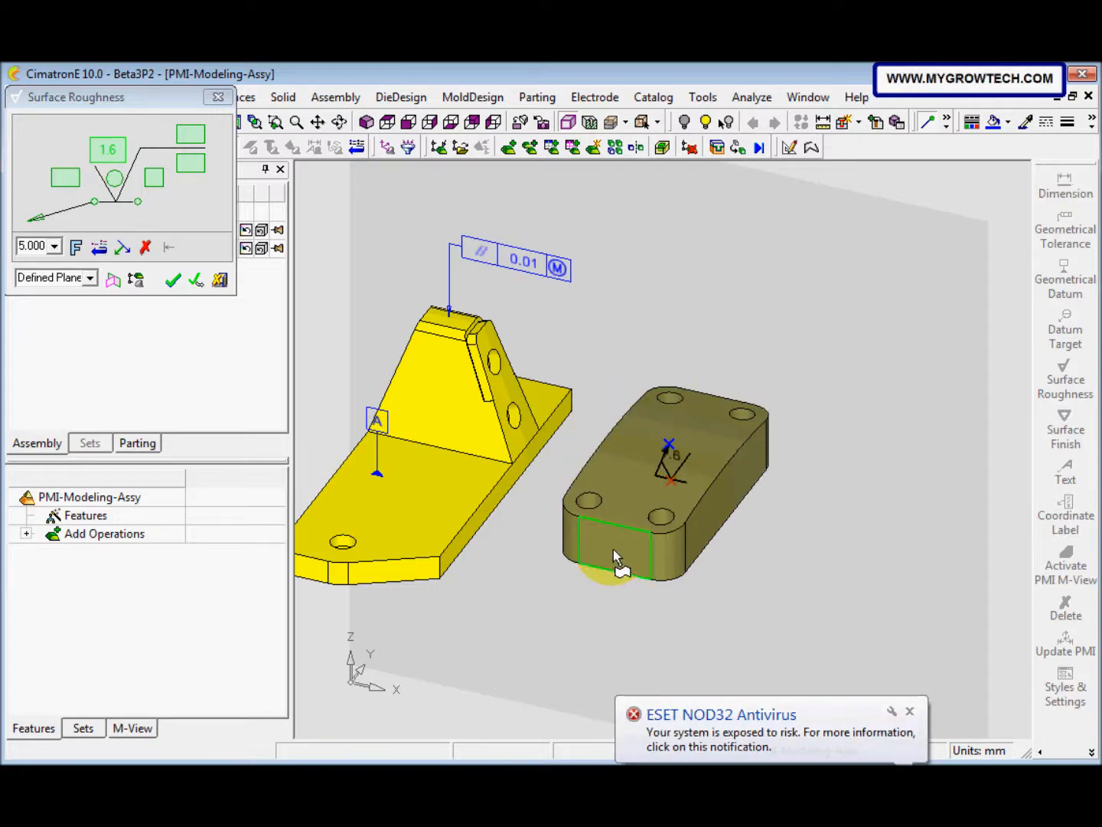
left_click(114, 281)
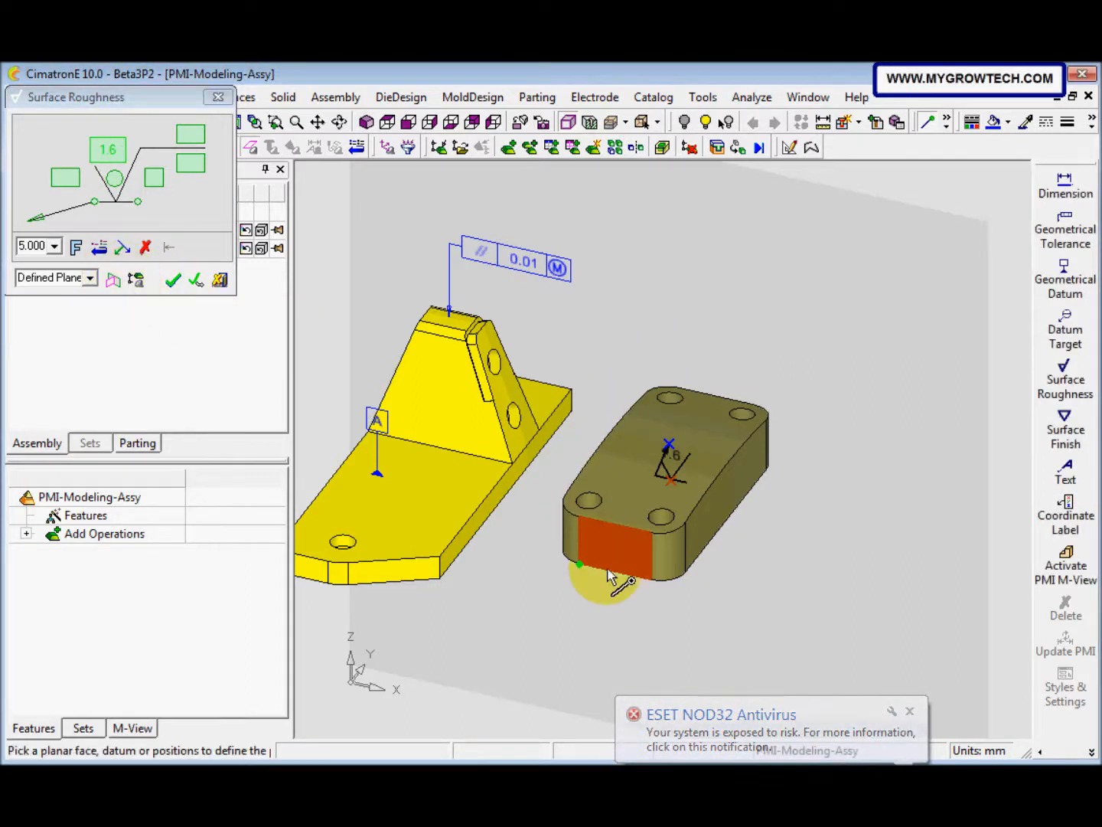
left_click(620, 545)
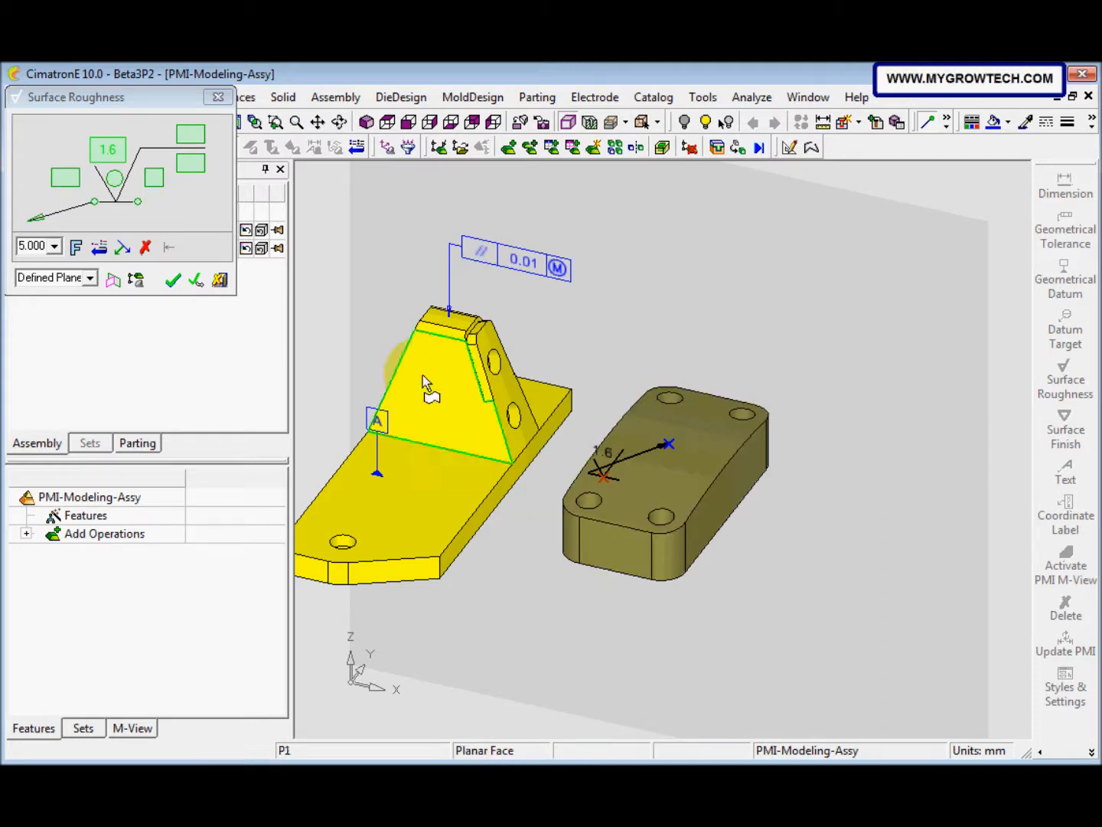
Step: Remove the roughness symbol's leader and attach a new one to the block's front face with a bend point over the top face
left_click(96, 203)
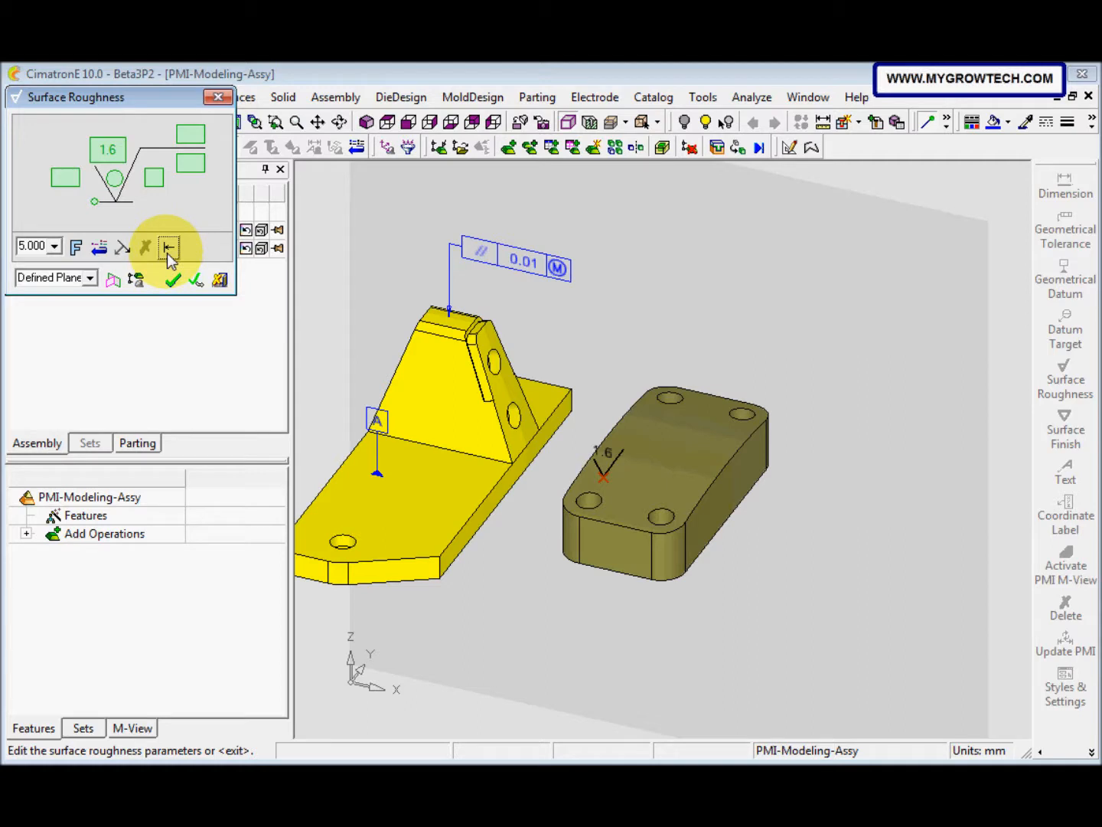
left_click(95, 203)
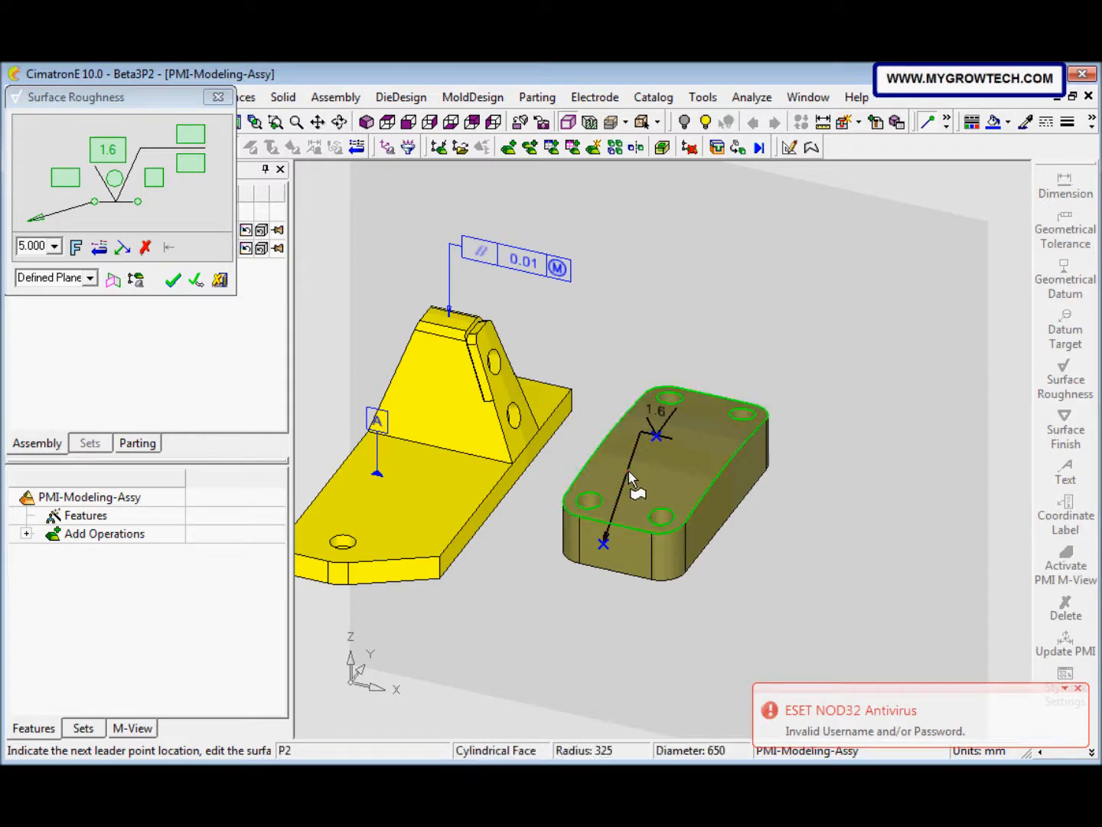
left_click(637, 476)
Step: Branch a second roughness leader from the bend point to the block's long side face
left_click(122, 247)
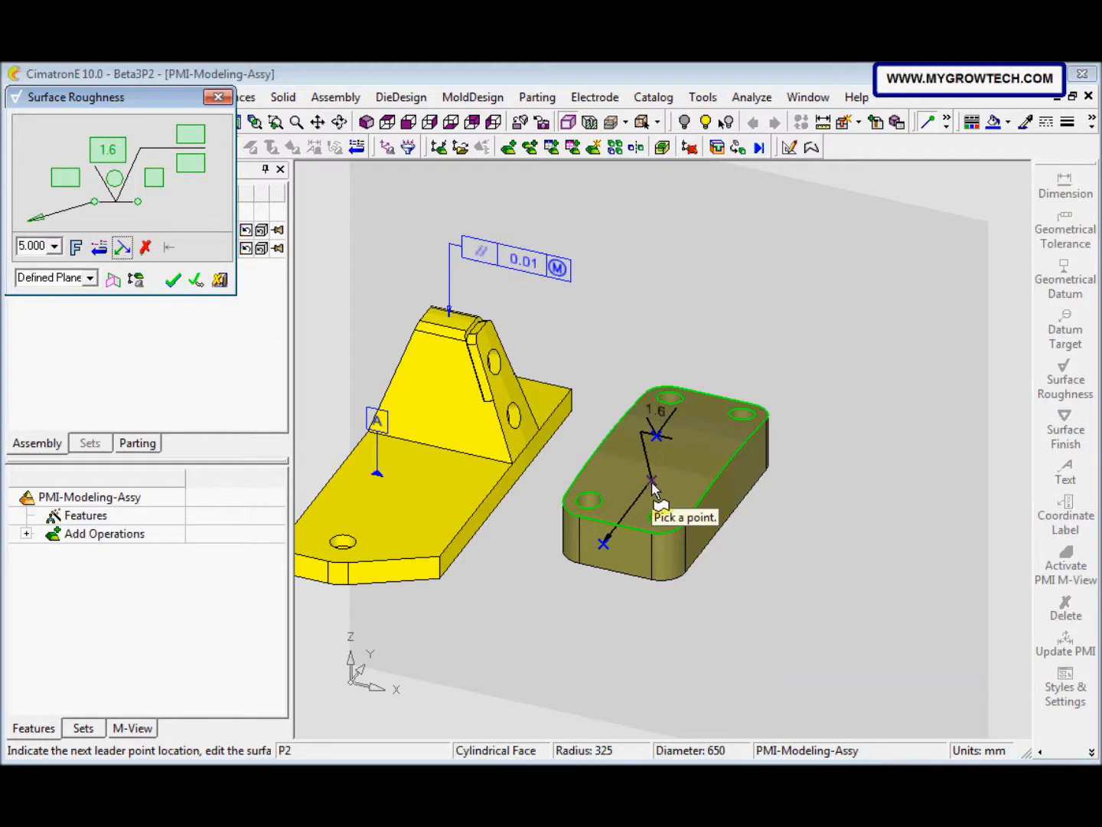
left_click(642, 551)
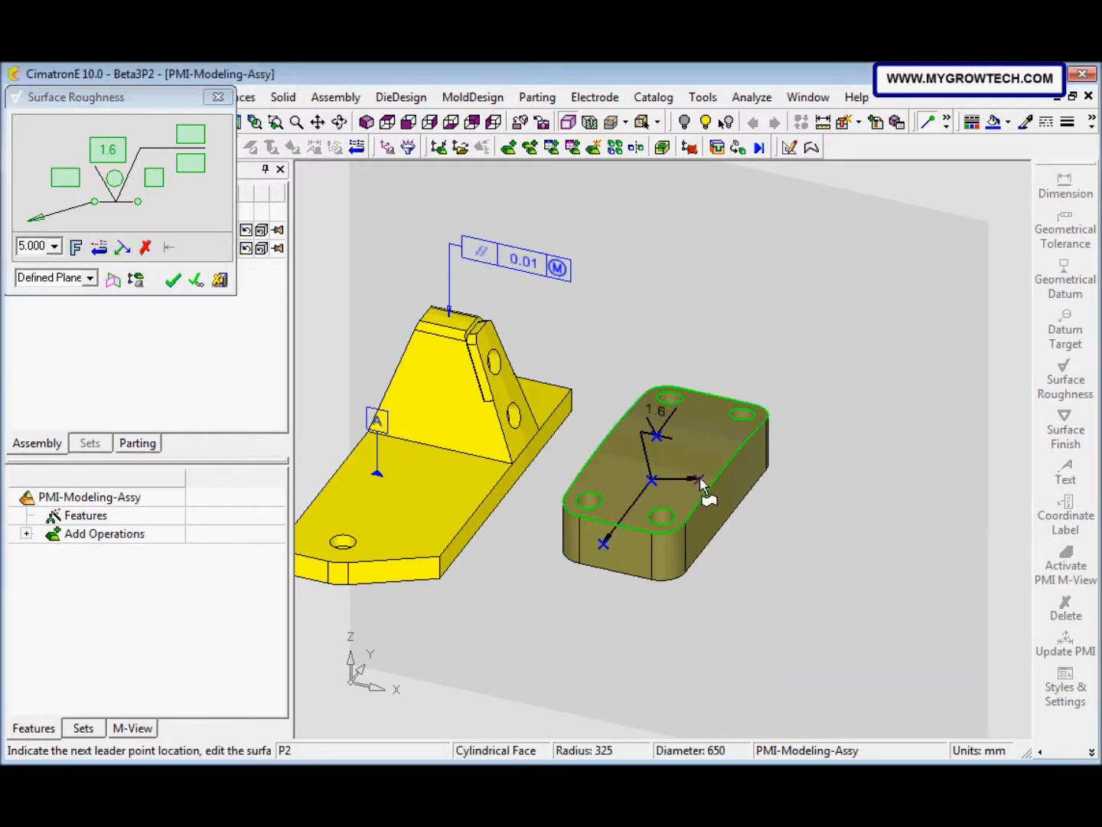
left_click(727, 501)
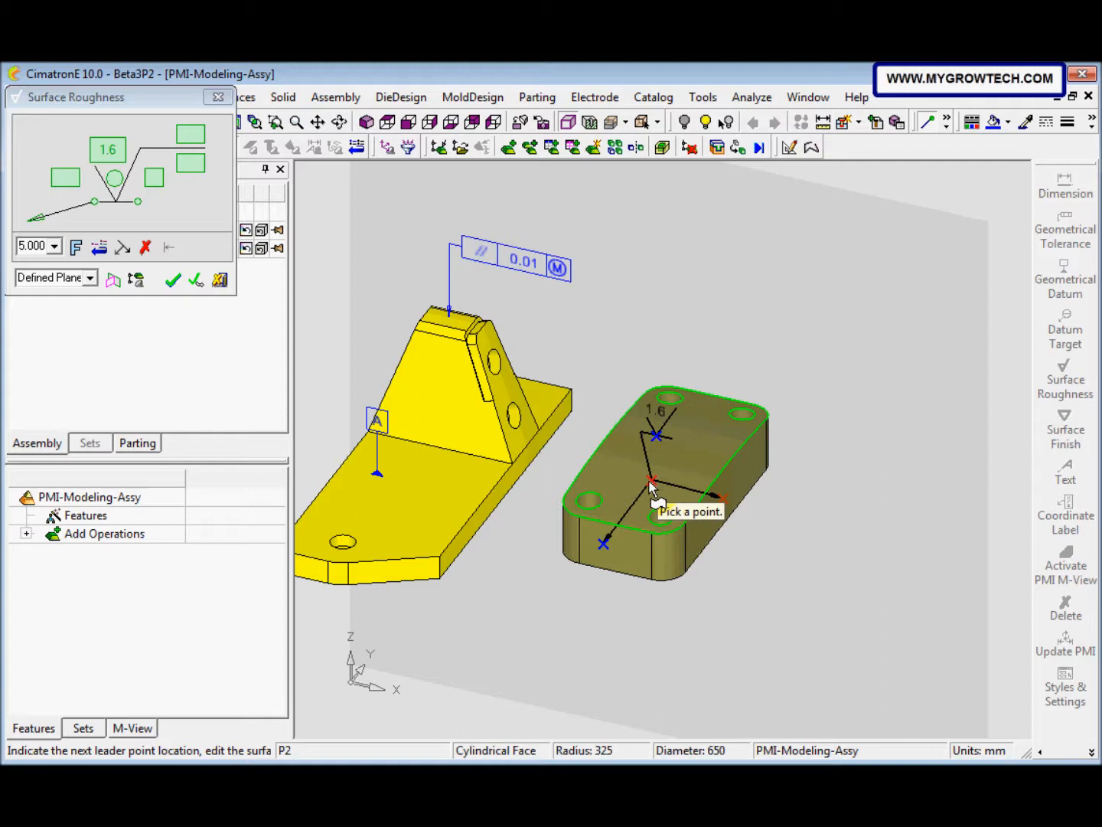
left_click(197, 281)
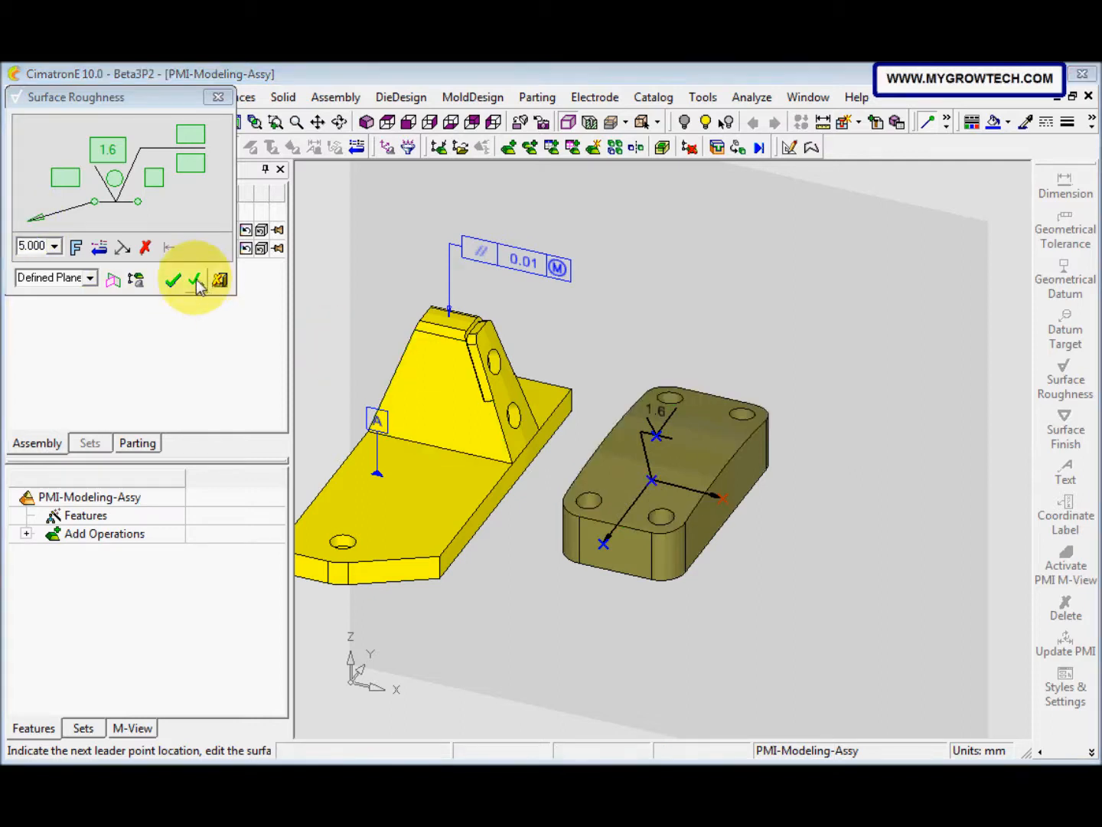
left_click(173, 282)
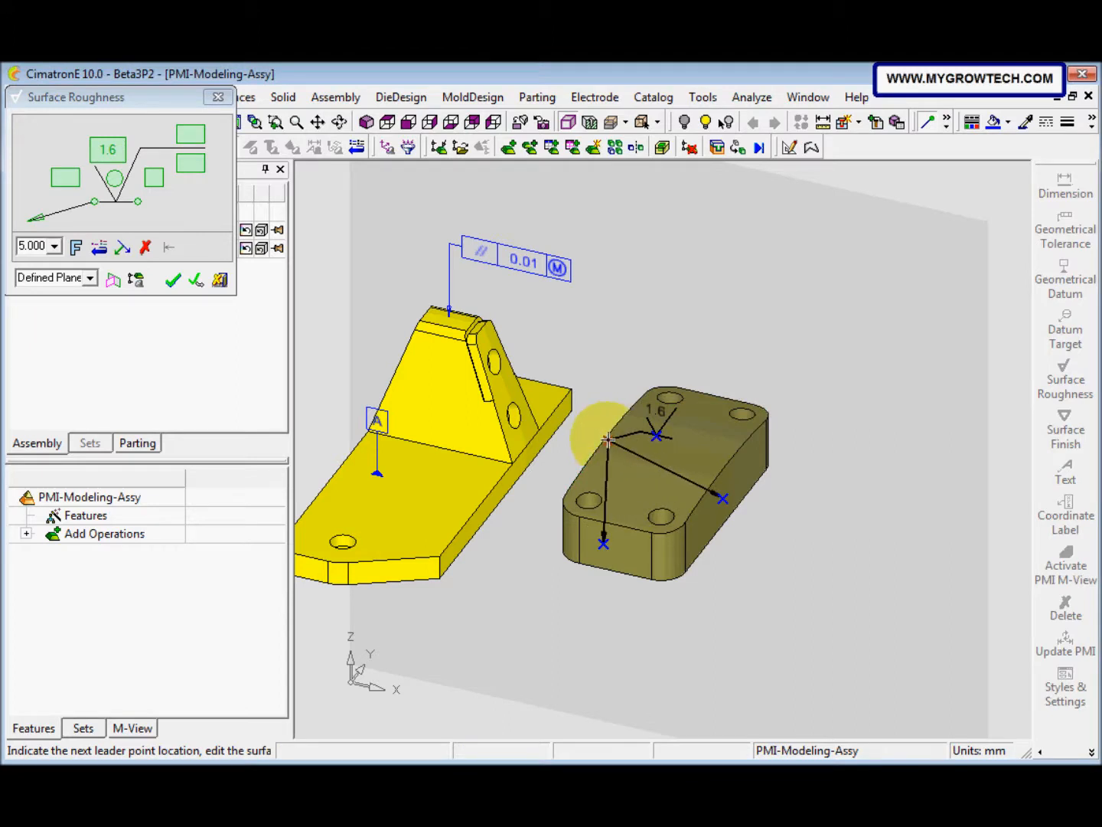
Step: Reposition the leaders' shared bend point and move the roughness symbol toward the block's rear hole, and finish the annotation
left_click(629, 469)
left_click_drag(657, 437, 685, 417)
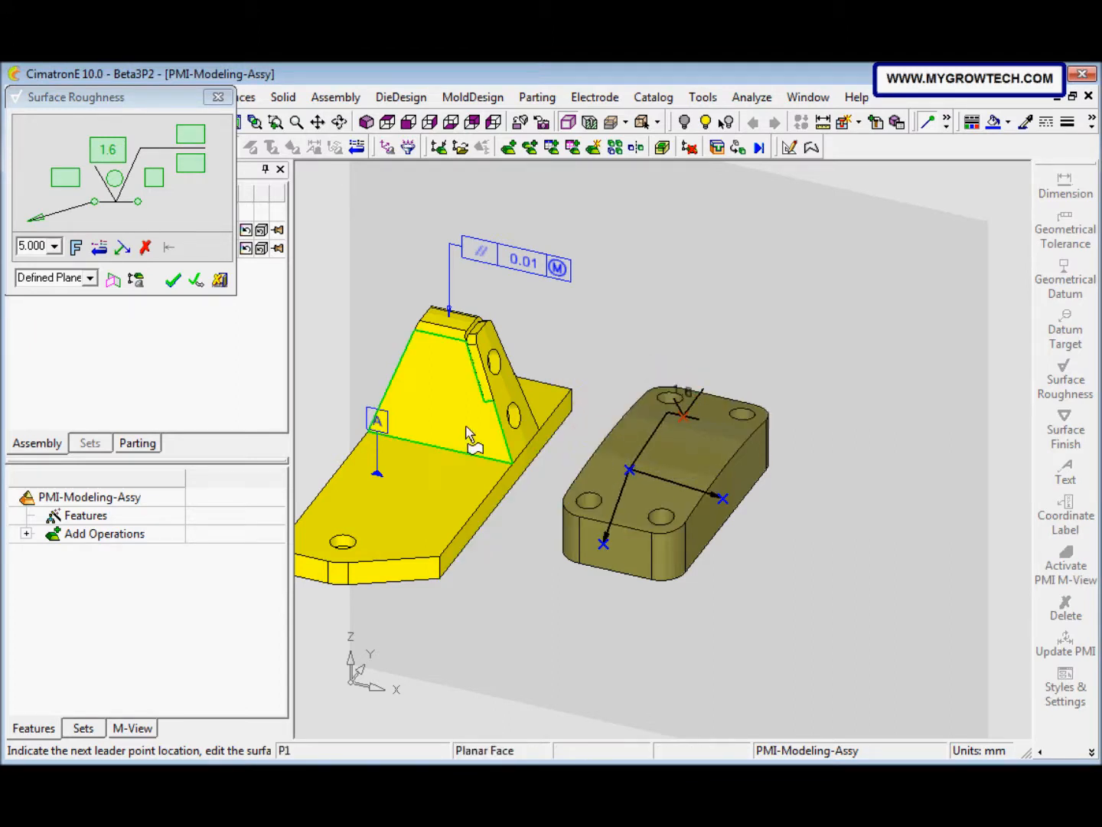
left_click(172, 279)
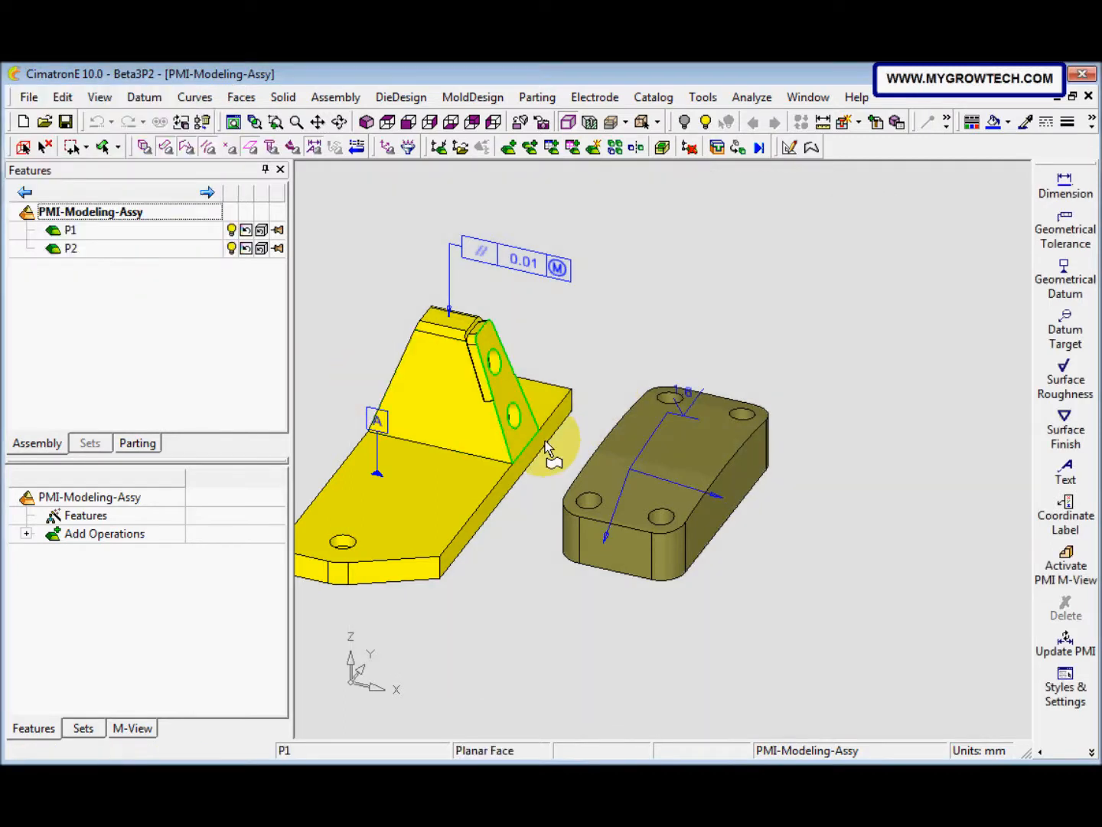
Step: Place a surface finish symbol without leader on the block's top face, using a plane defined by the block's front face
left_click(1067, 438)
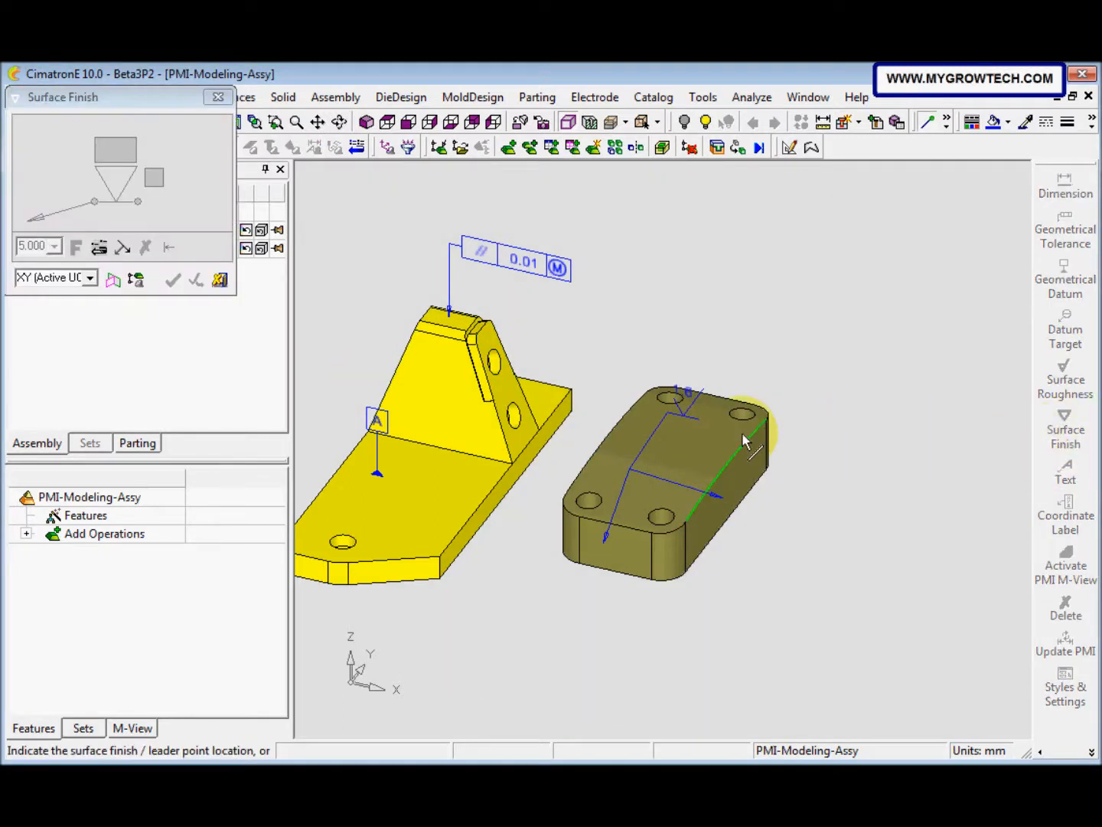
left_click(607, 476)
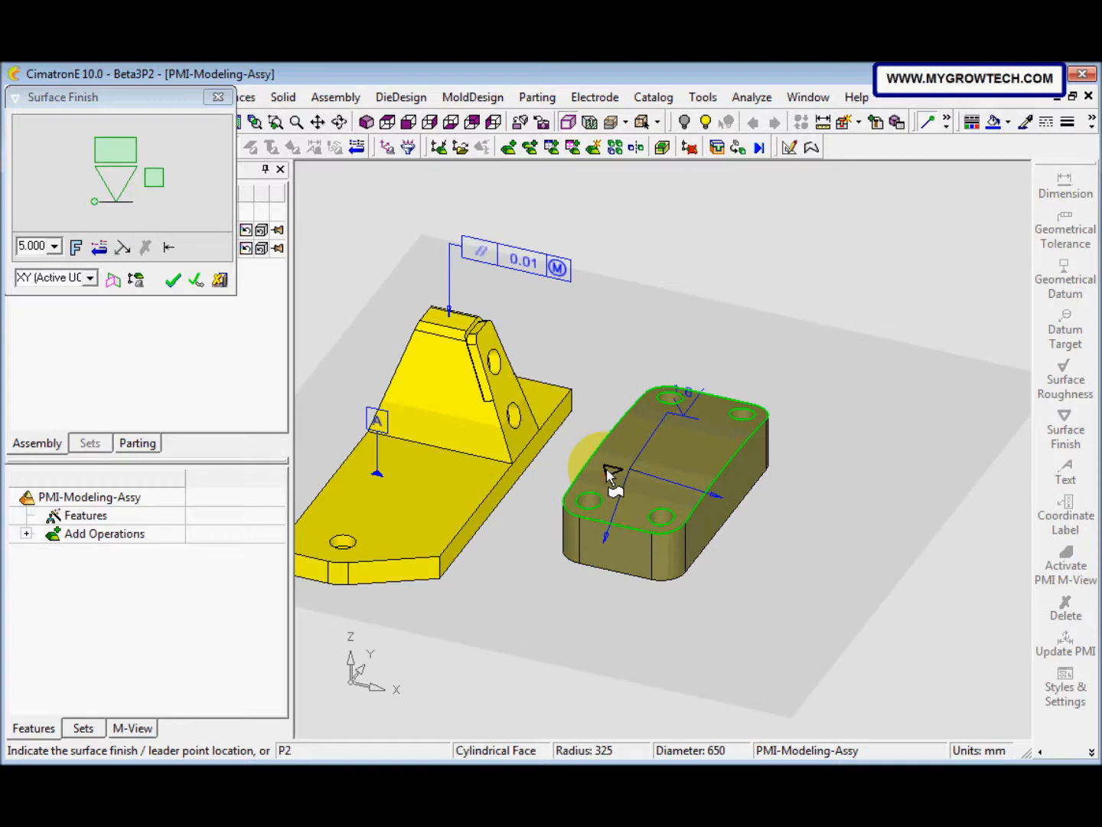
left_click(112, 279)
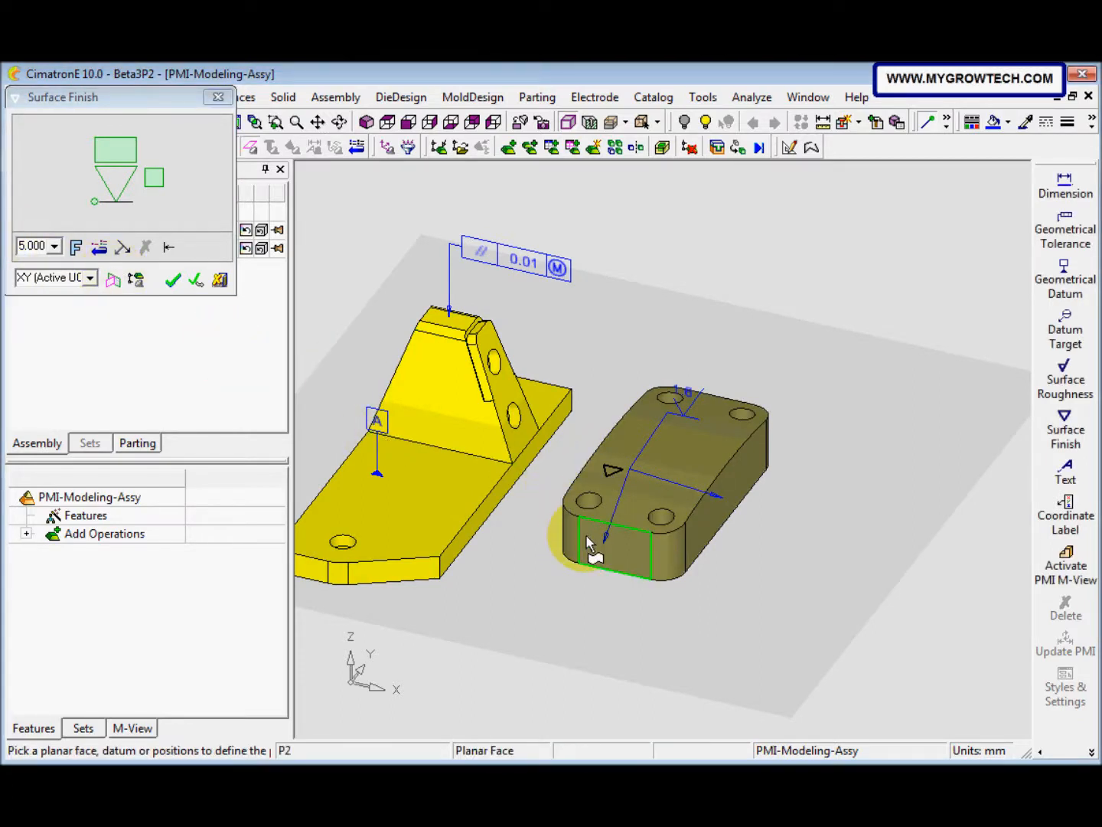
left_click(587, 535)
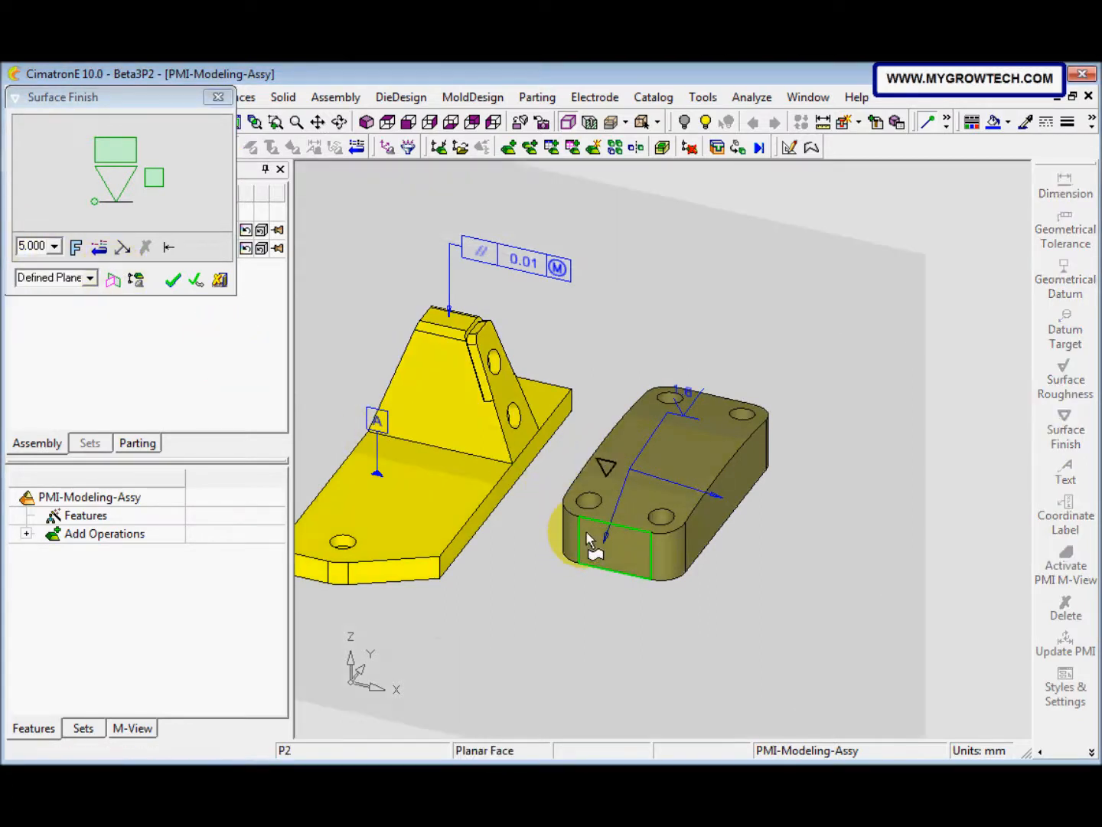
left_click(616, 458)
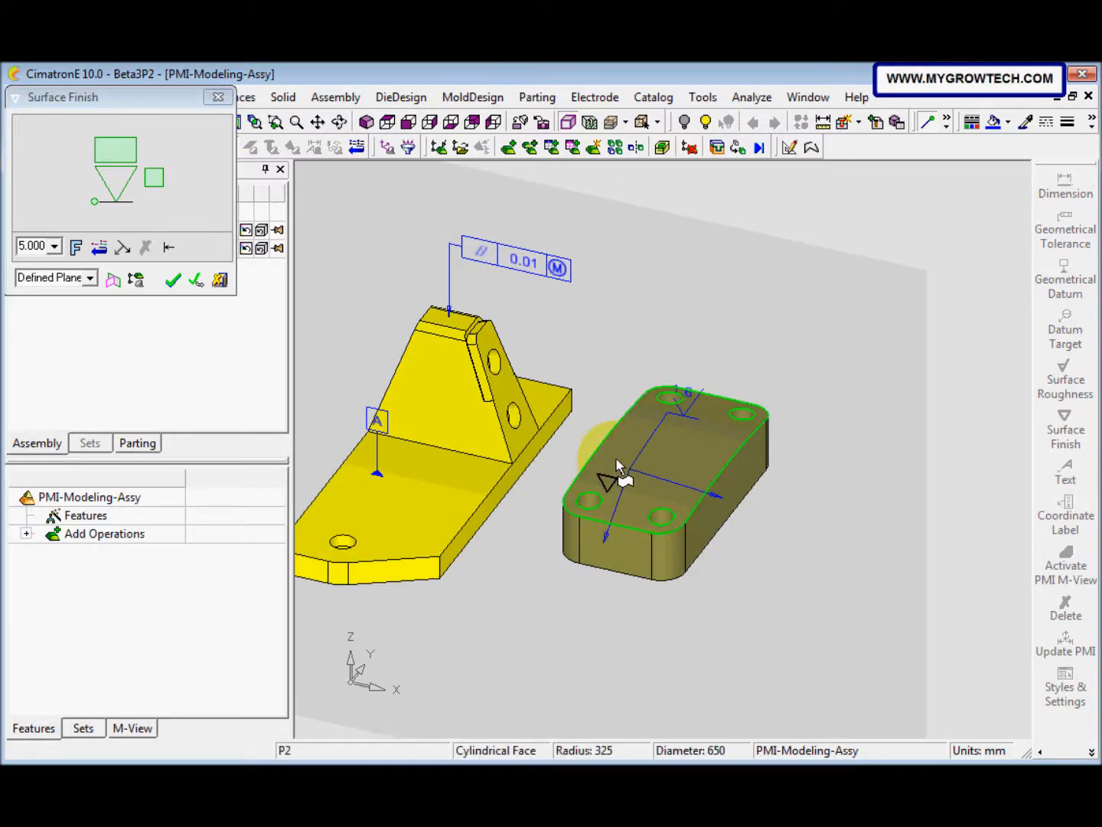
Step: Redefine the surface finish symbol's plane from the block's front face and reposition the symbol near the top face's long edge
left_click(62, 297)
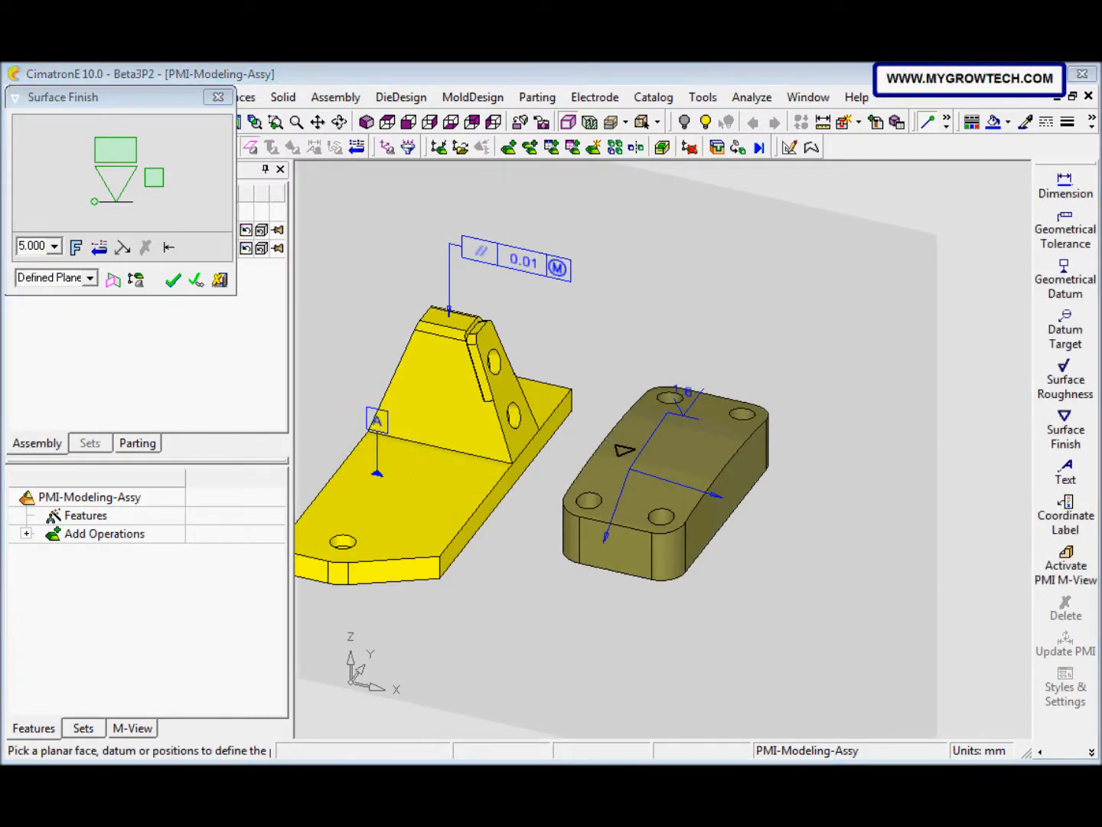
left_click(169, 246)
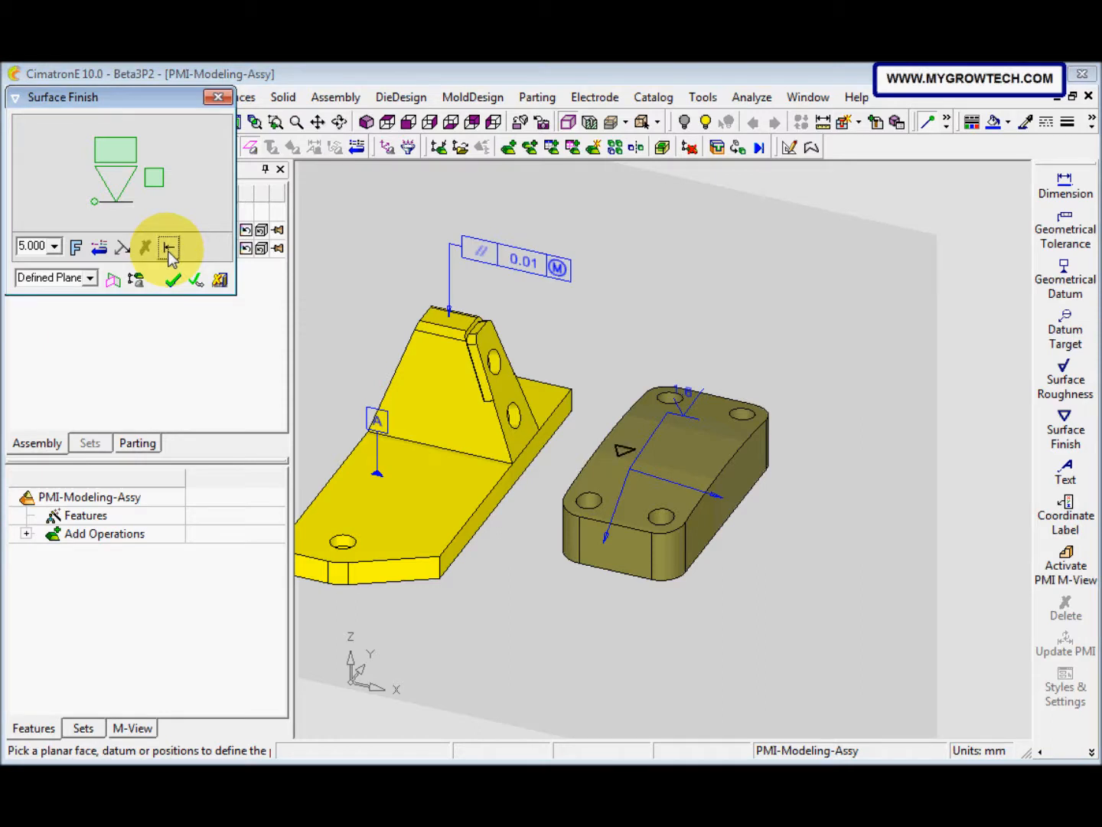
left_click(110, 280)
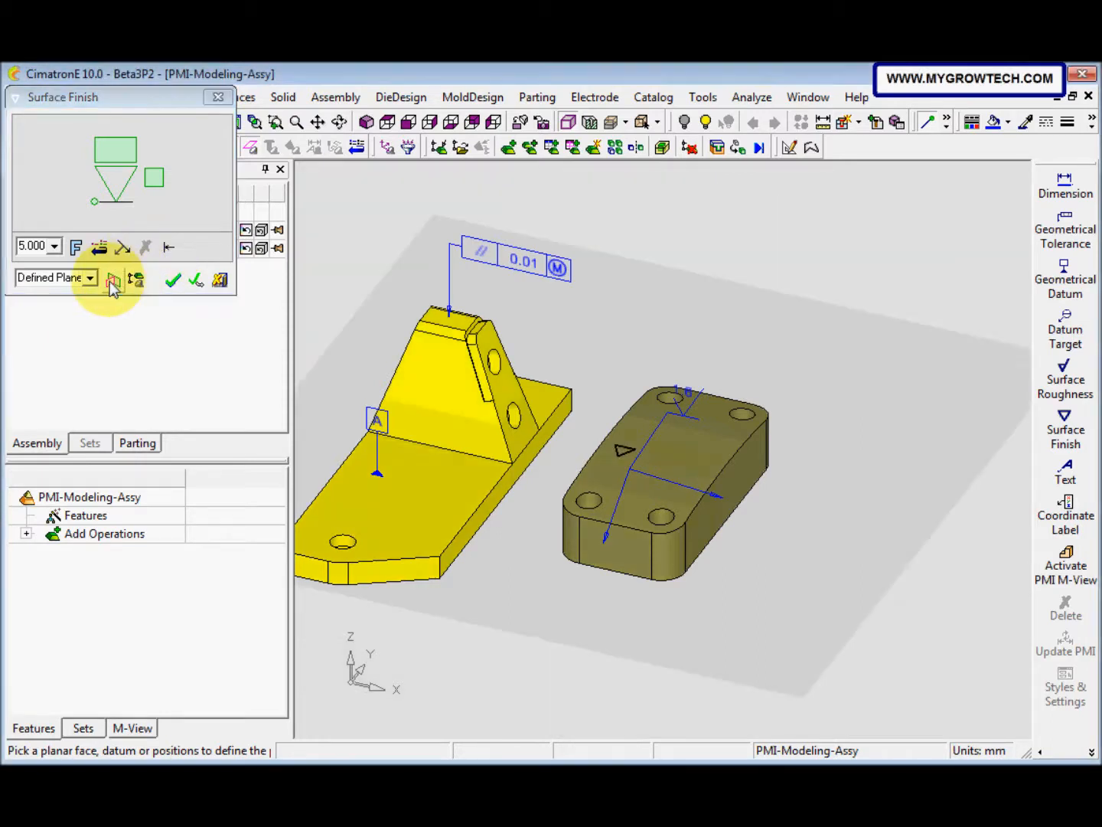
left_click(634, 567)
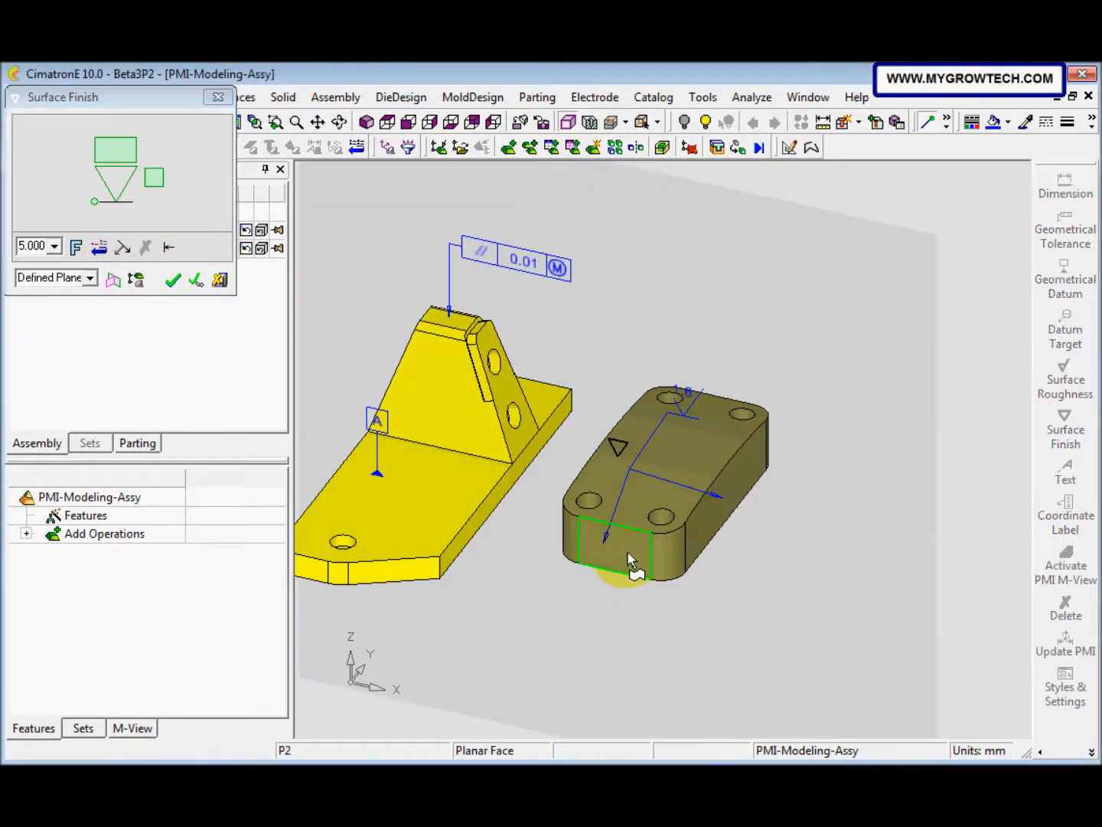
left_click(606, 485)
left_click(630, 444)
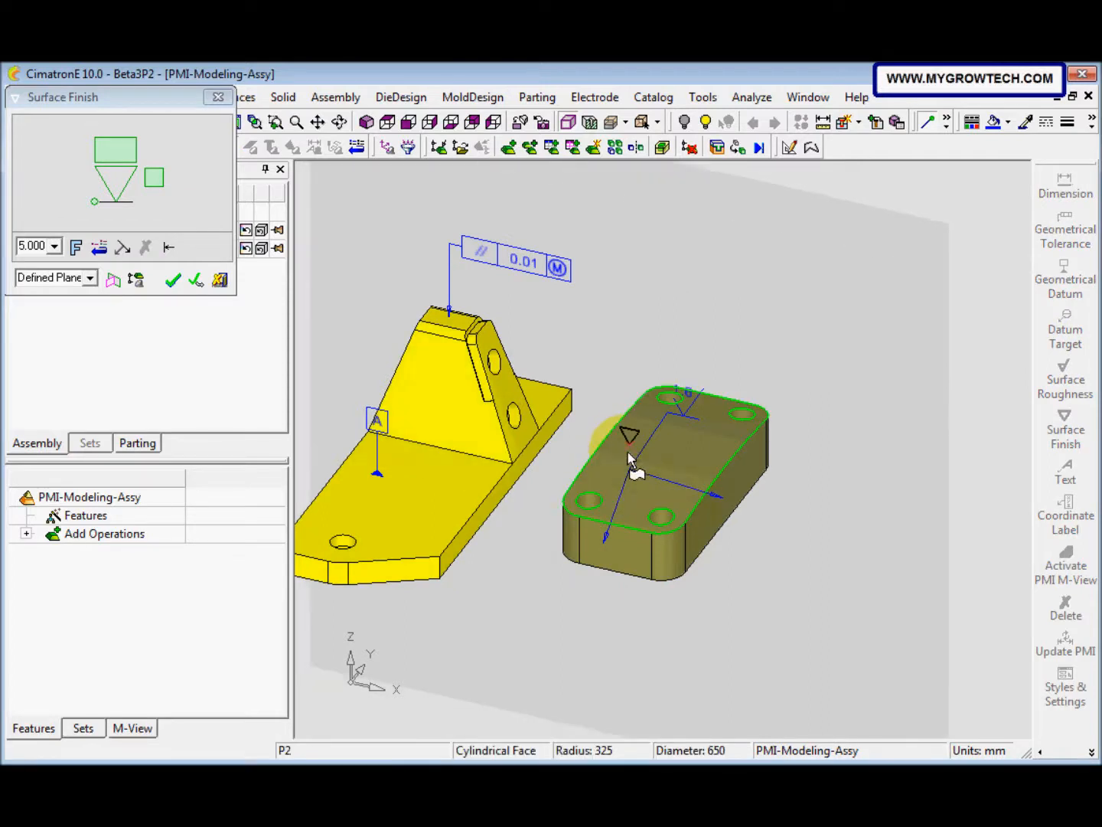
Step: Set the surface finish symbol to single value mode with 1.6 and finish it
left_click(125, 167)
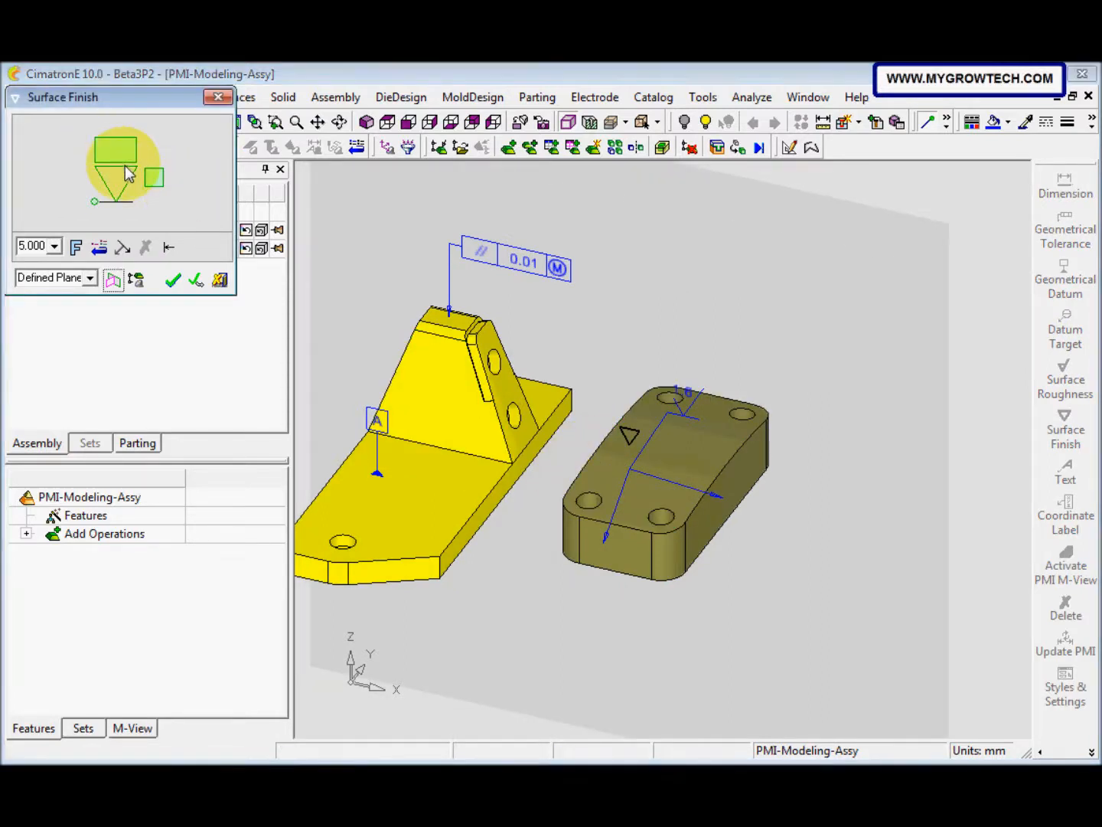
left_click(119, 159)
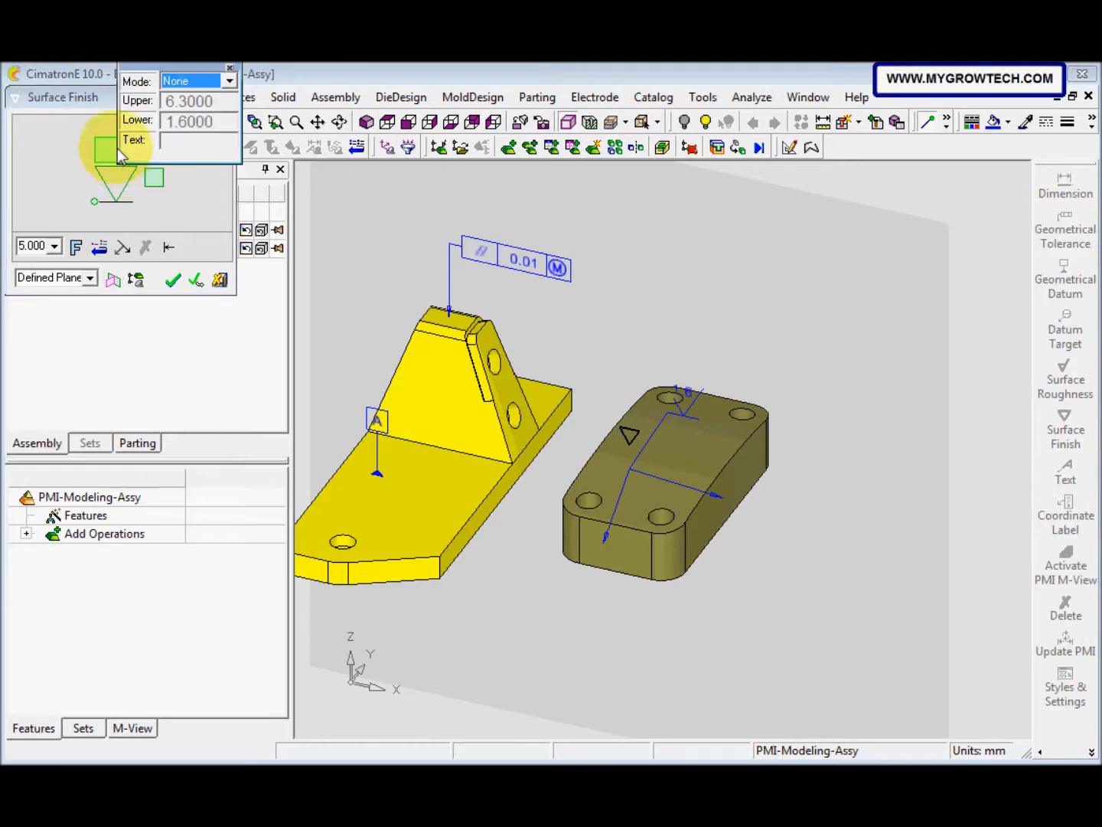
left_click(229, 81)
left_click(208, 110)
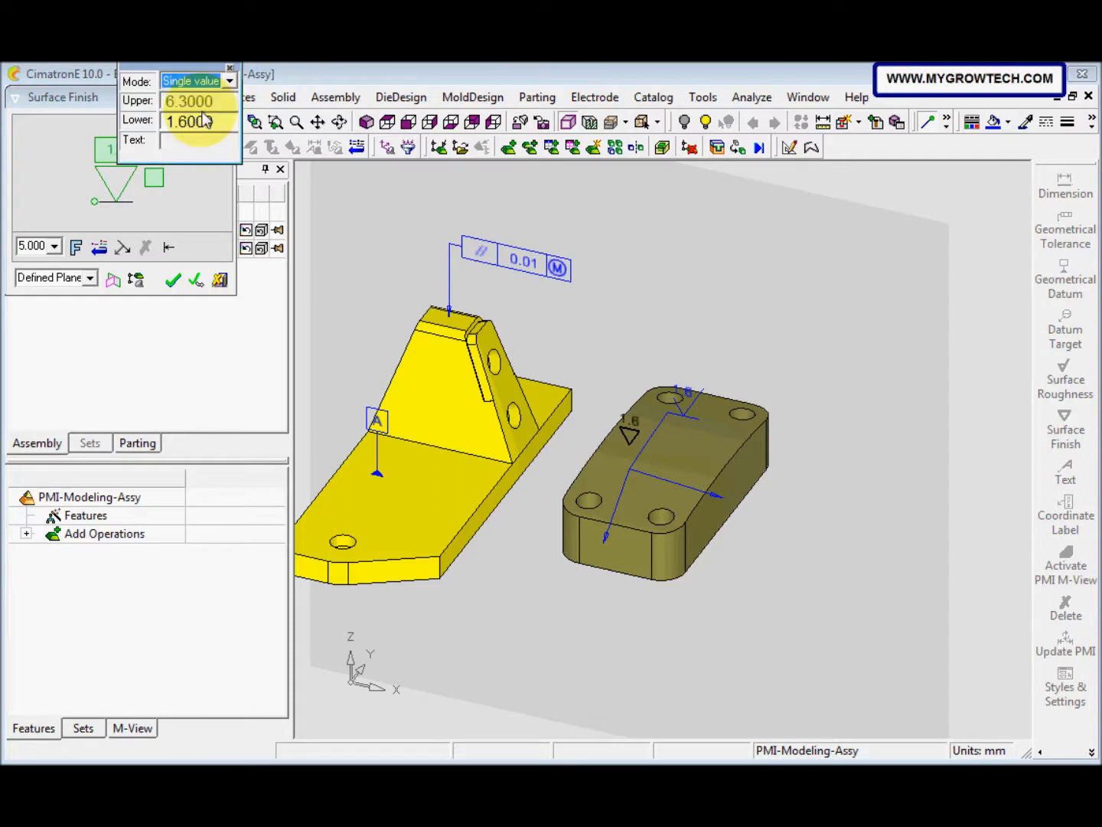
left_click(230, 68)
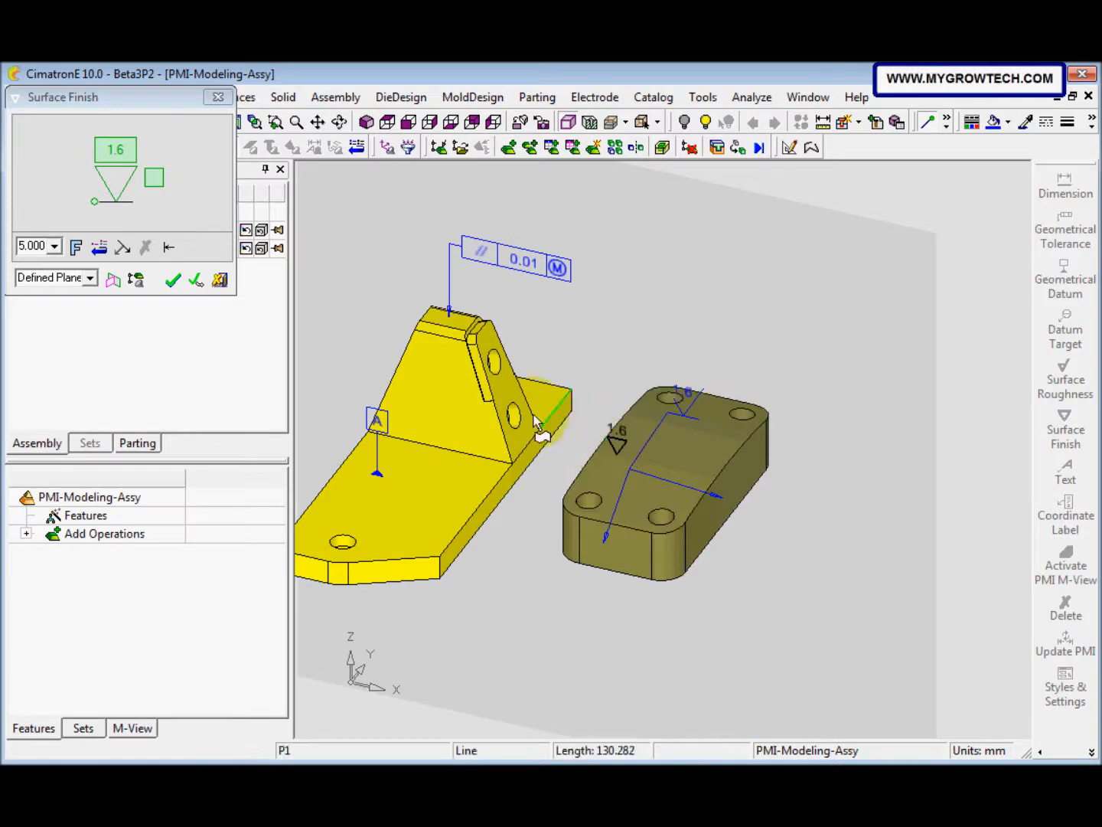
left_click(173, 281)
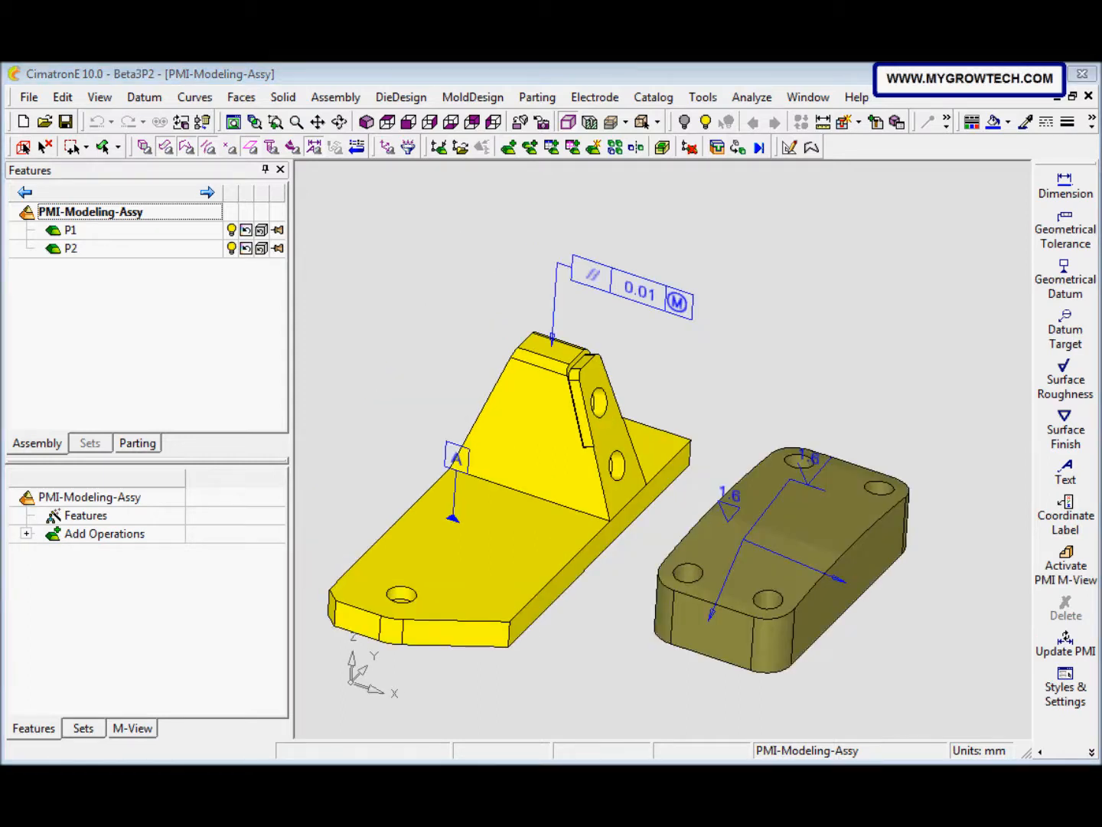
Step: Place a coordinate label with a leader from the bracket's upper hole centre, with the text box beyond the bracket and UCS10_1 as reference
left_click(1065, 514)
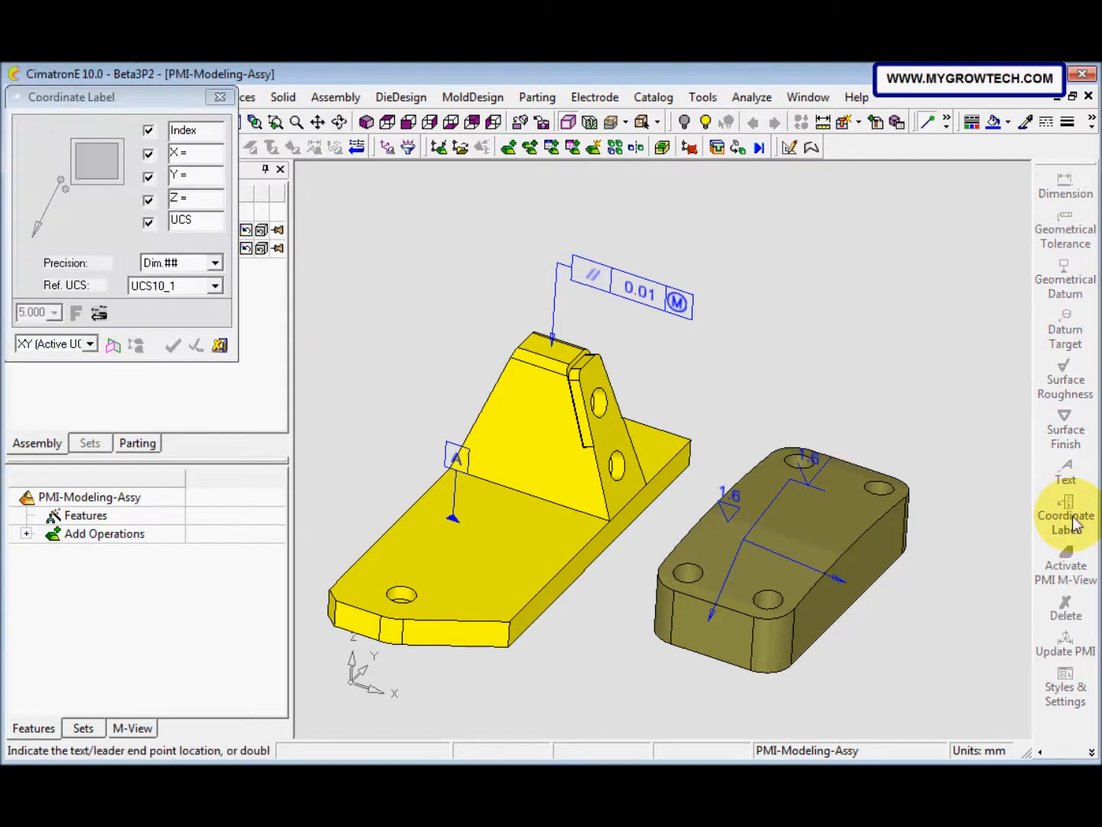
mouse_move(601, 546)
middle_mouse_down()
mouse_move(508, 557)
mouse_move(561, 468)
mouse_move(562, 415)
middle_mouse_up()
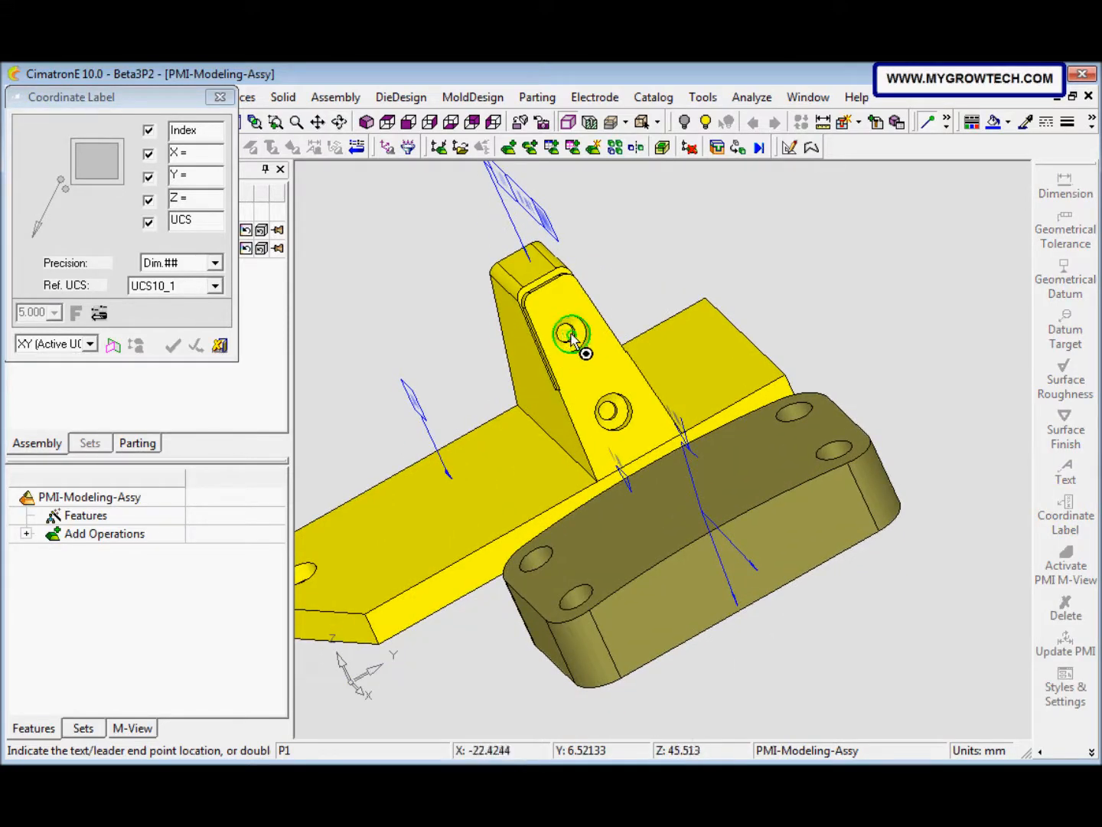
left_click(571, 335)
mouse_move(578, 349)
middle_mouse_down()
mouse_move(597, 414)
mouse_move(628, 374)
mouse_move(587, 496)
mouse_move(622, 486)
middle_mouse_up()
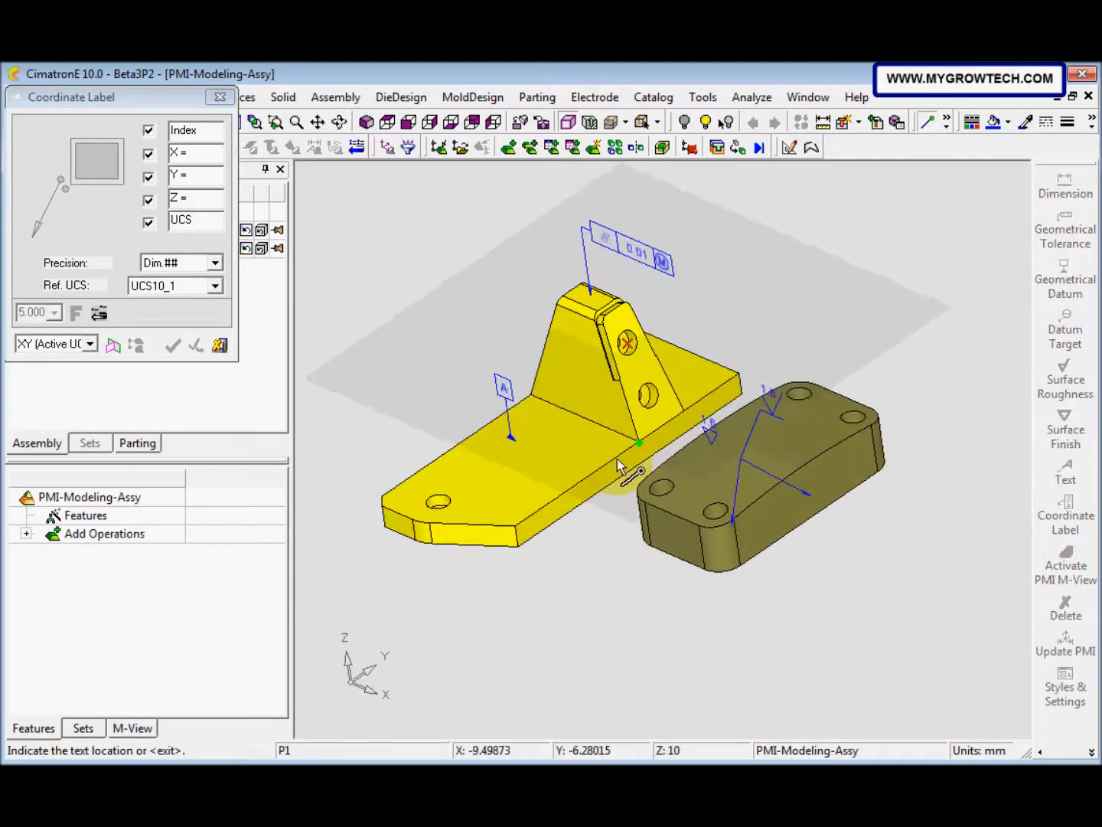
left_click(707, 322)
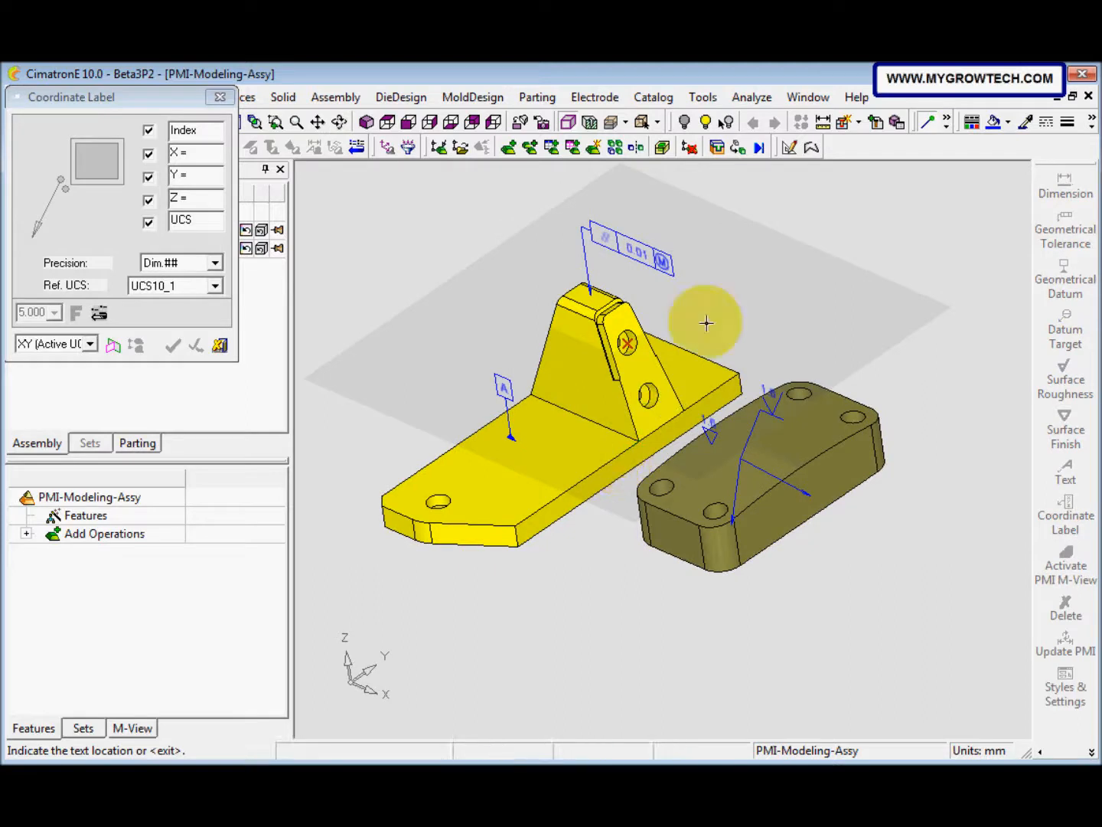
left_click(748, 294)
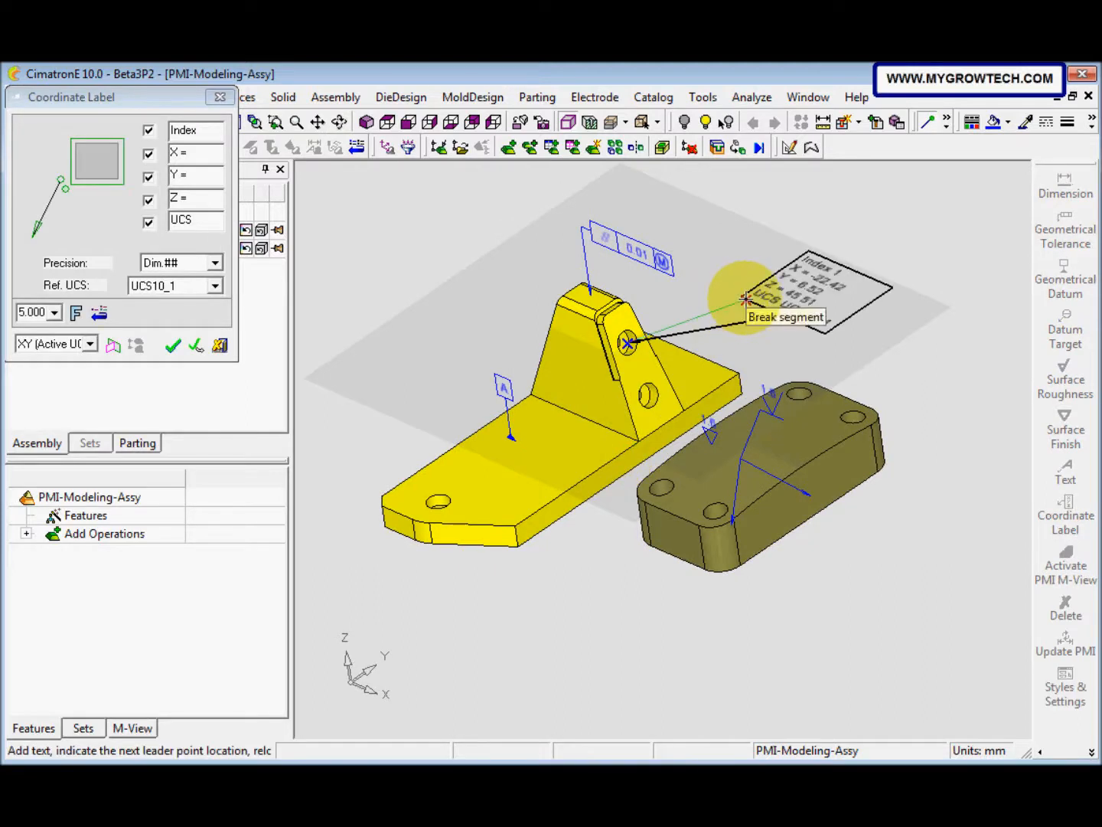
left_click(748, 296)
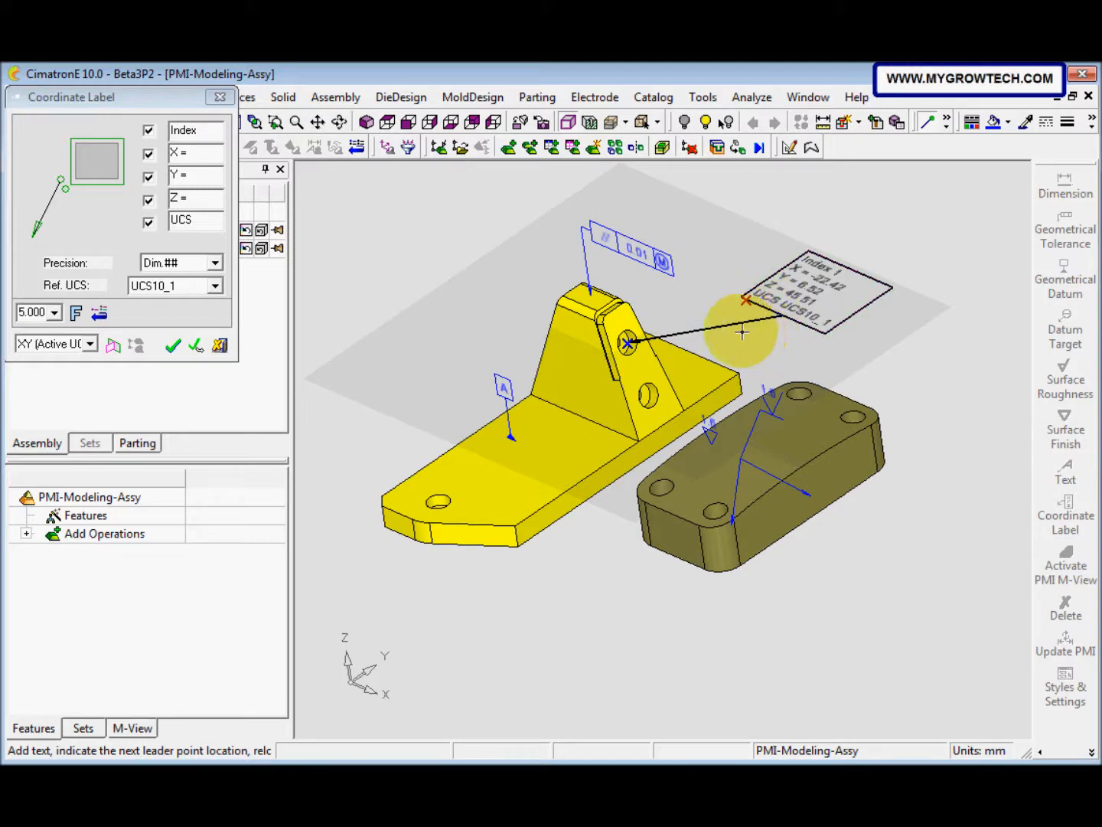
Step: Redefine the coordinate label's plane from the base plate's long side face and set its text box angle to 90
left_click(114, 347)
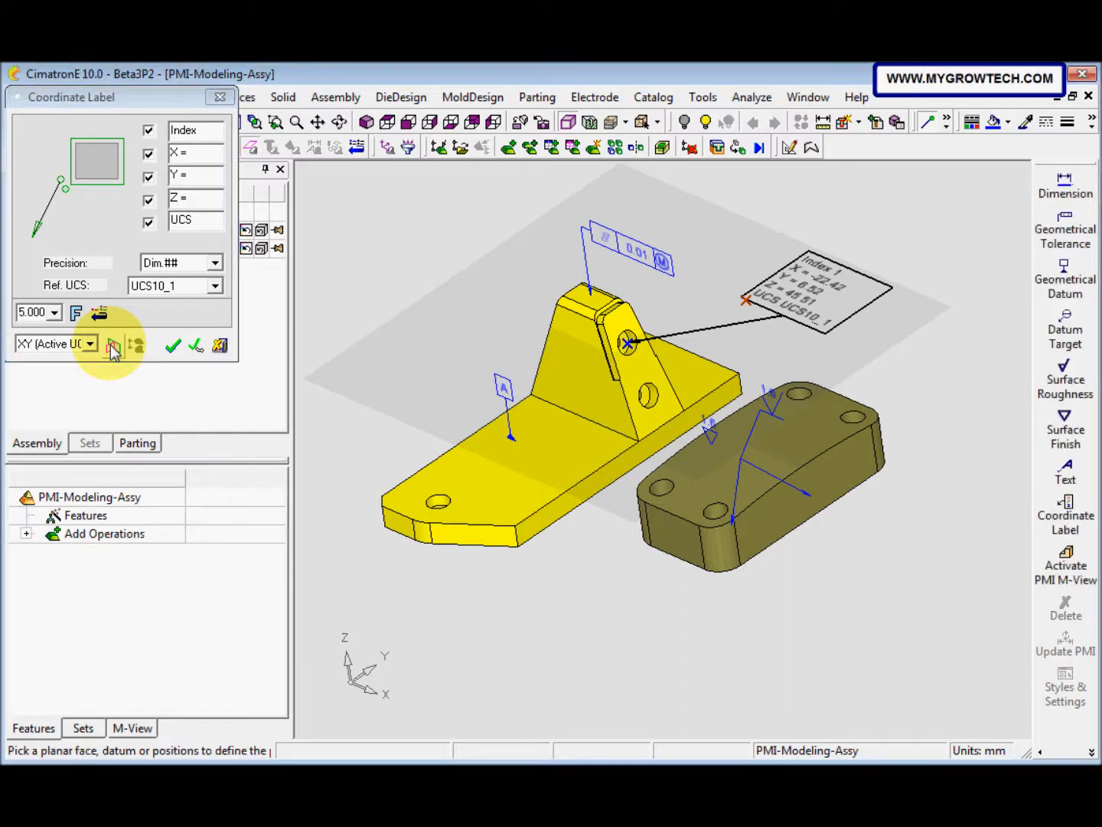
left_click(564, 499)
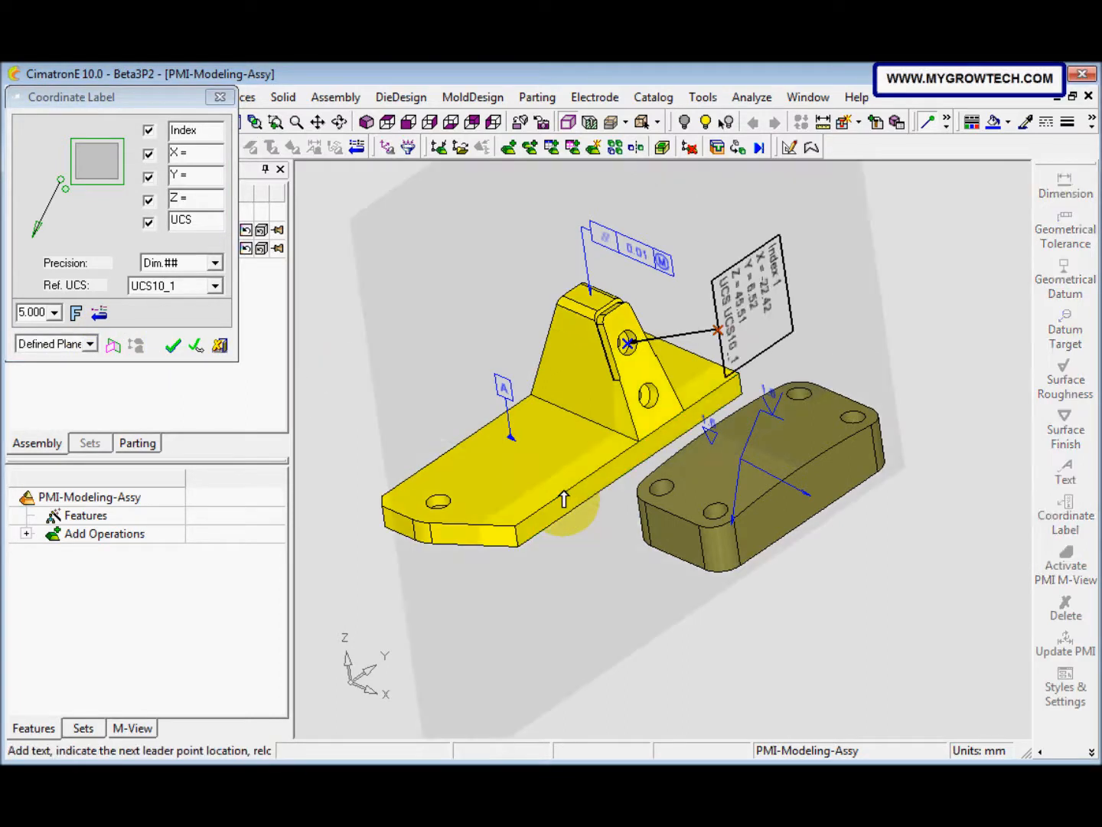
left_click(121, 185)
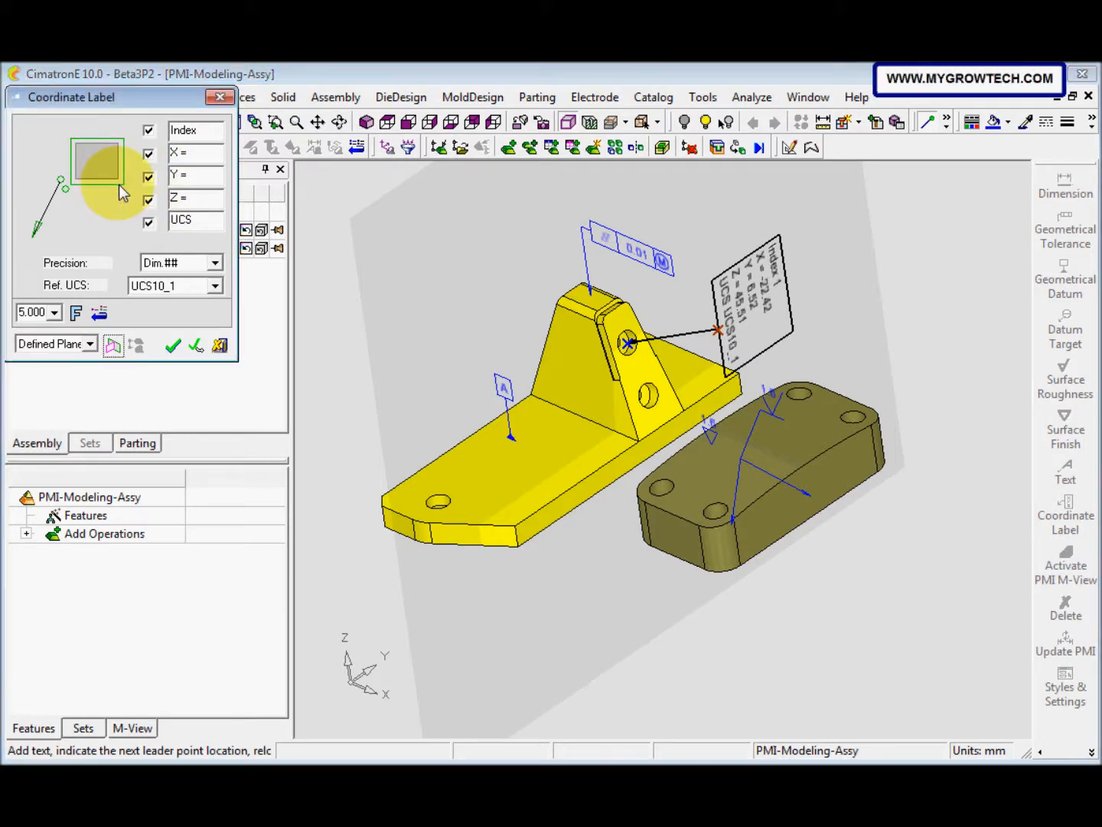
left_click(123, 187)
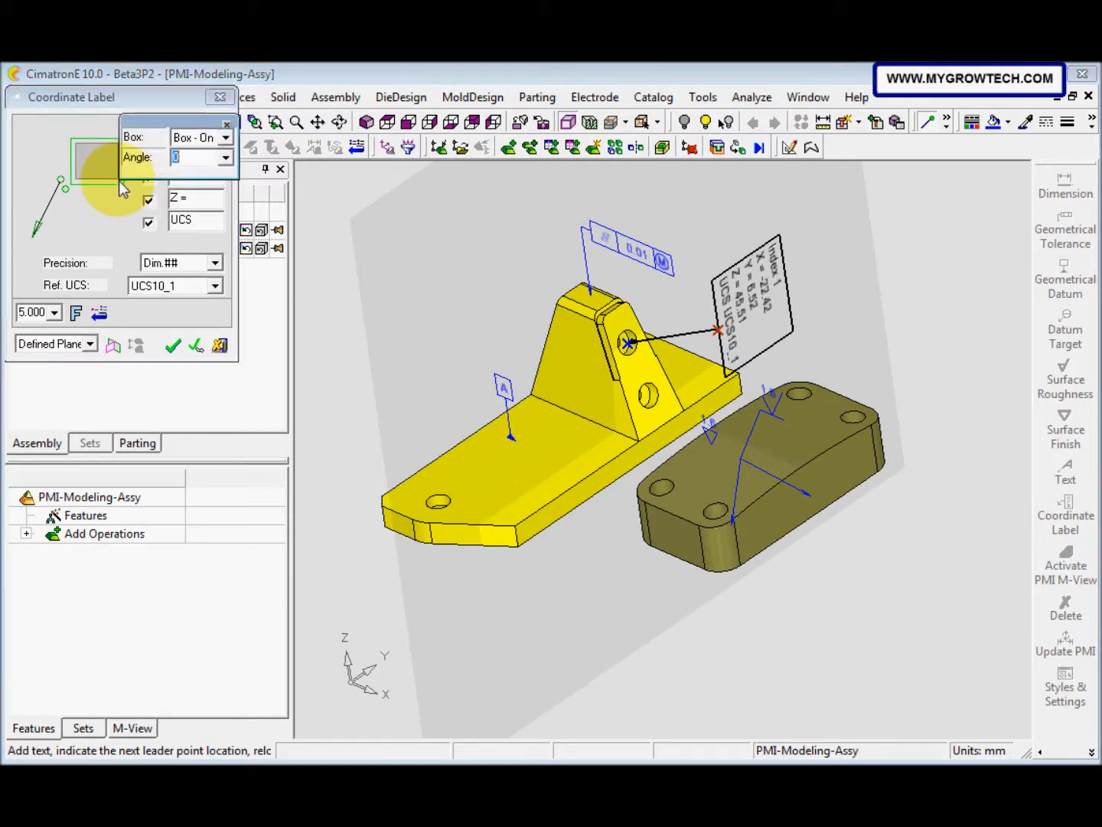
left_click(226, 157)
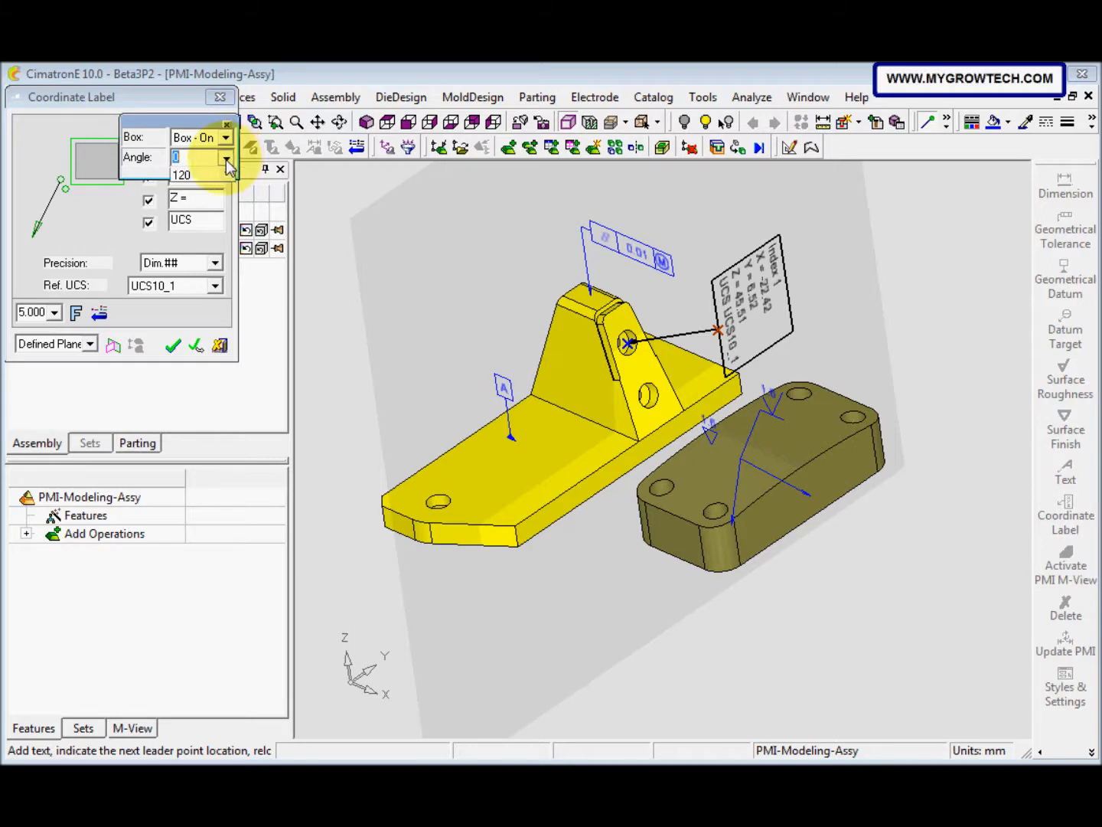
left_click(214, 223)
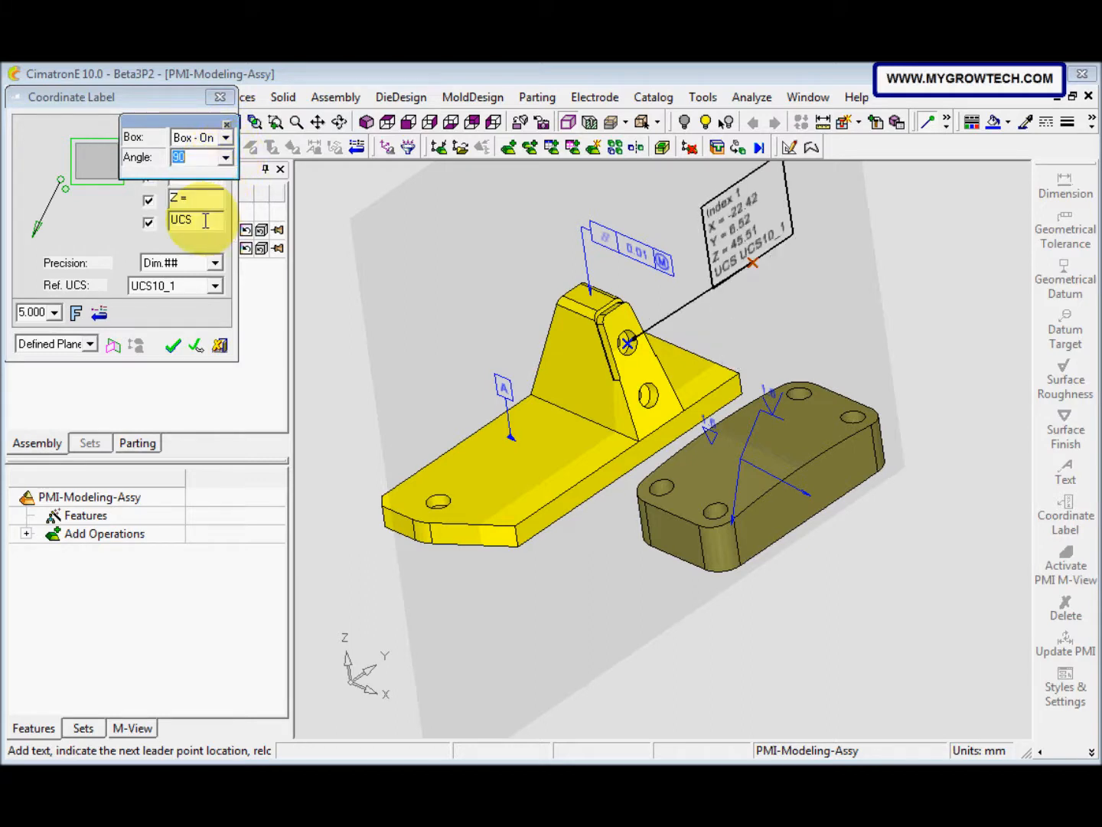
left_click(230, 160)
mouse_move(224, 203)
left_mouse_down()
mouse_move(223, 233)
mouse_move(220, 184)
left_mouse_up()
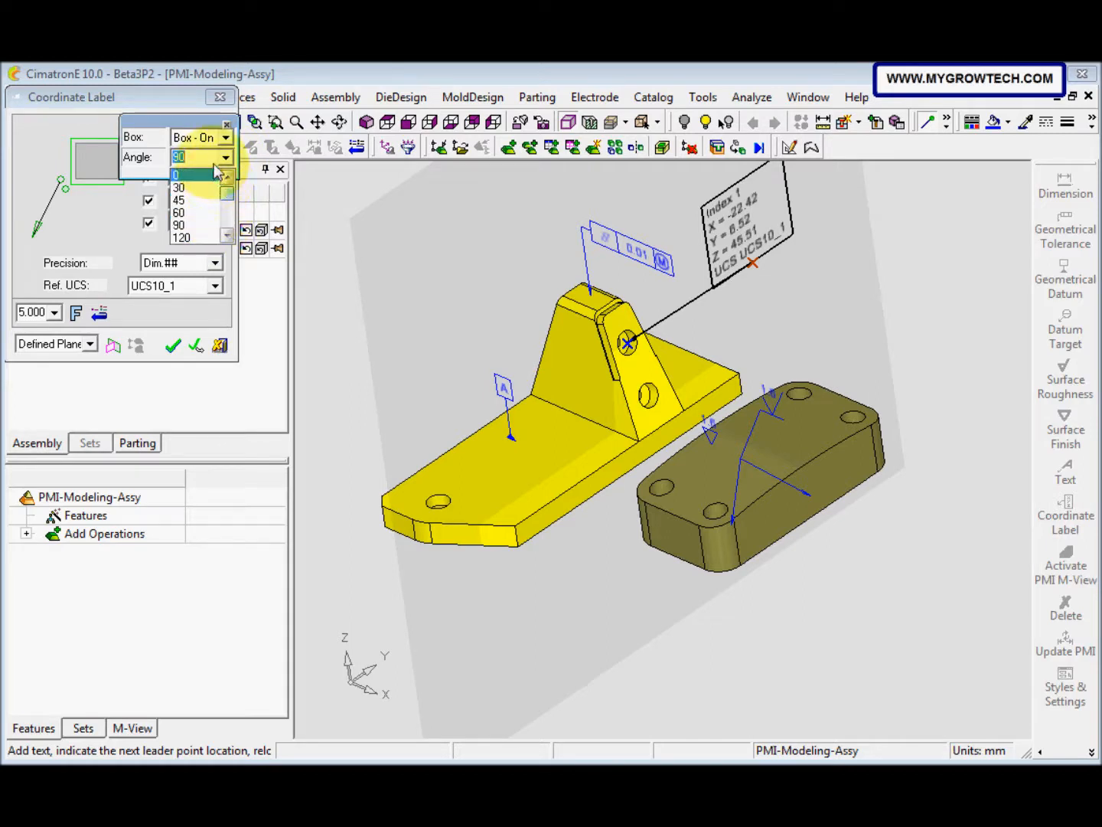
left_click(216, 162)
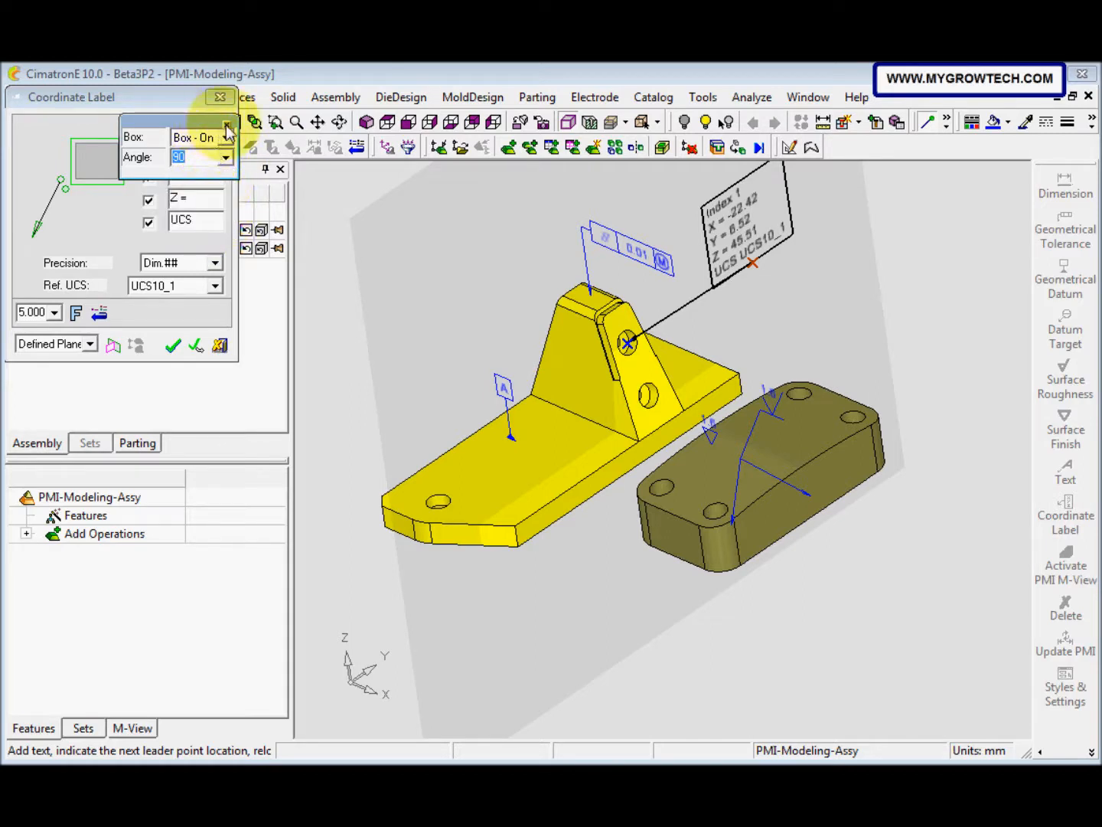
middle_click_drag(334, 369, 590, 464)
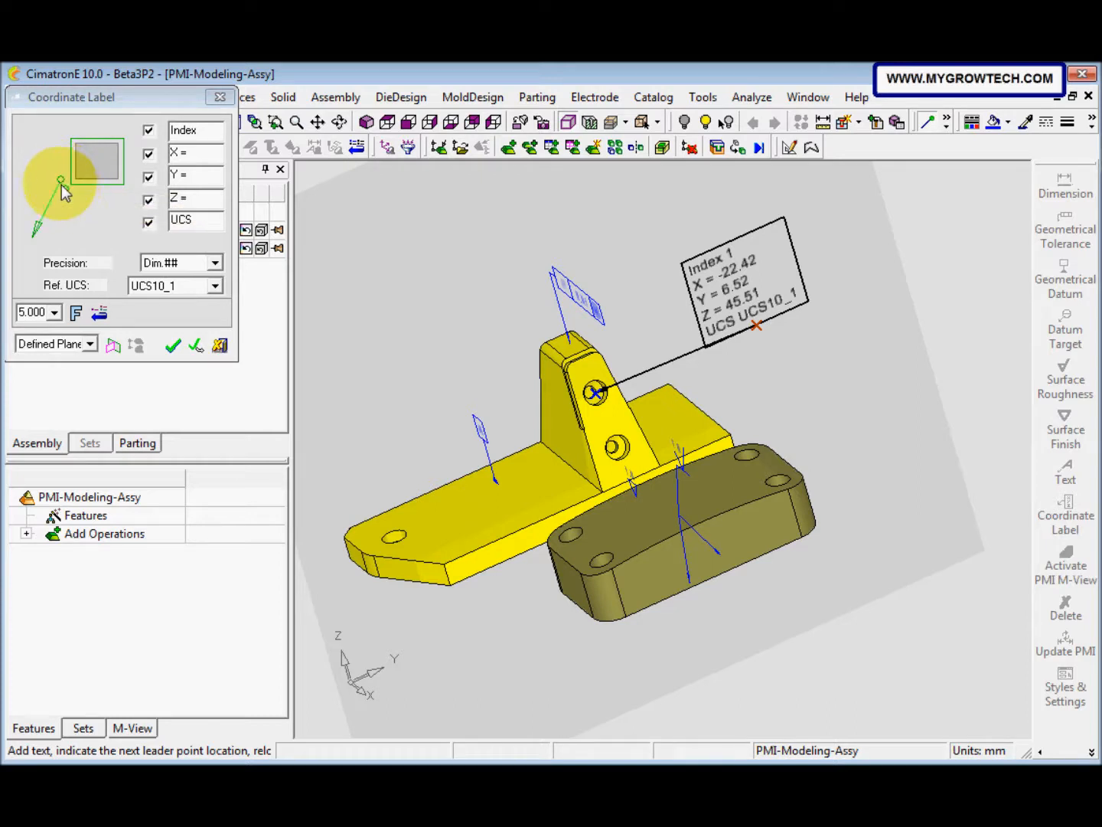
Step: Try the label box's lower-left corner as leader connection point, restore the bottom-middle point, and finish the coordinate label
left_click(61, 182)
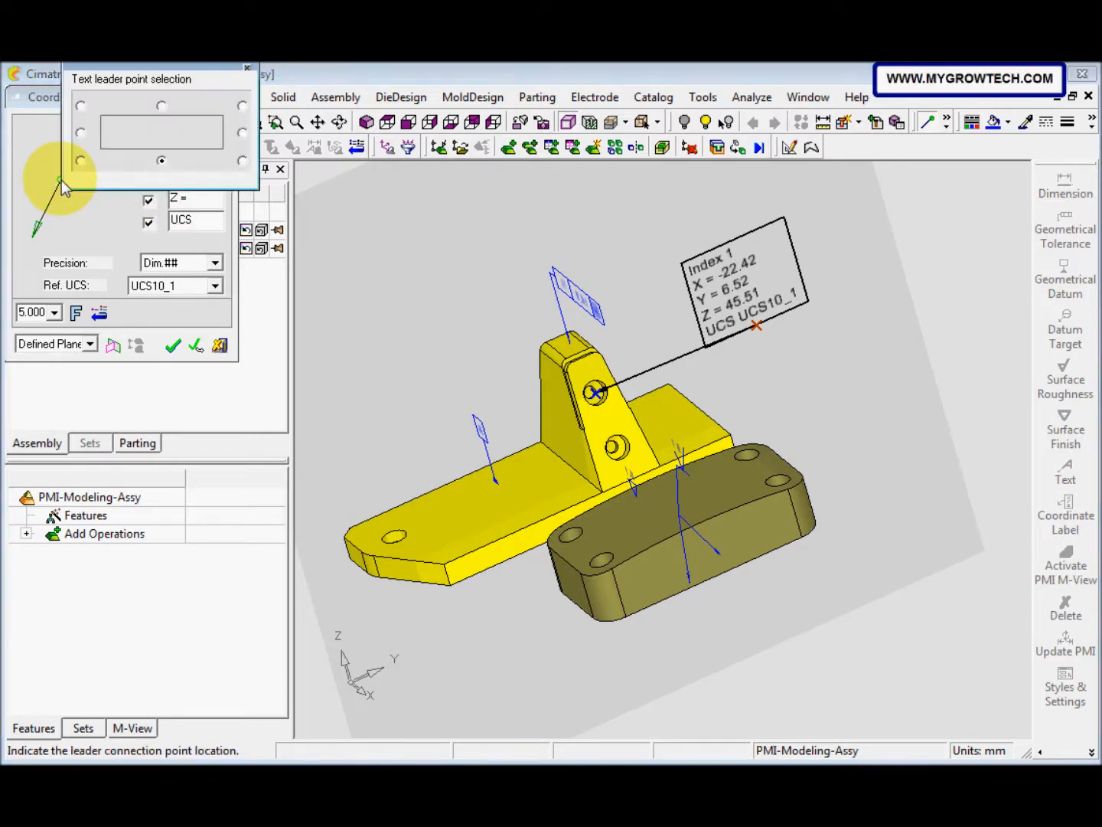
left_click(163, 162)
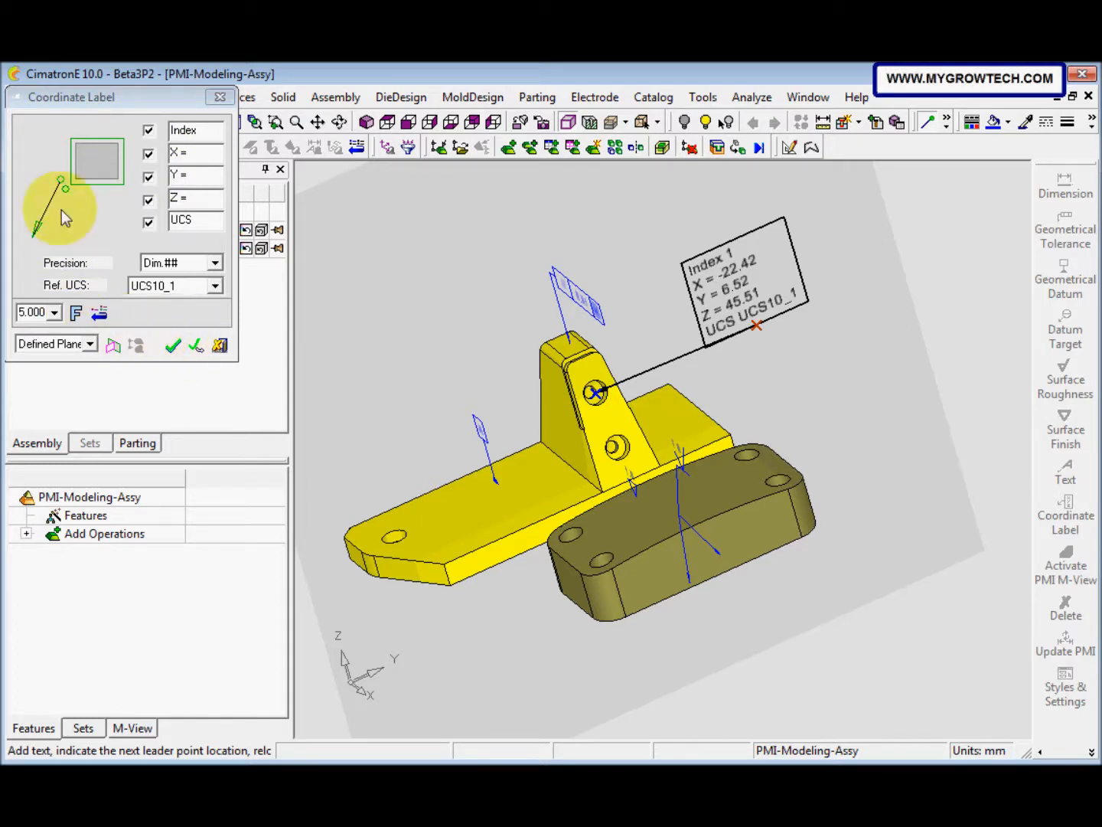
left_click(63, 182)
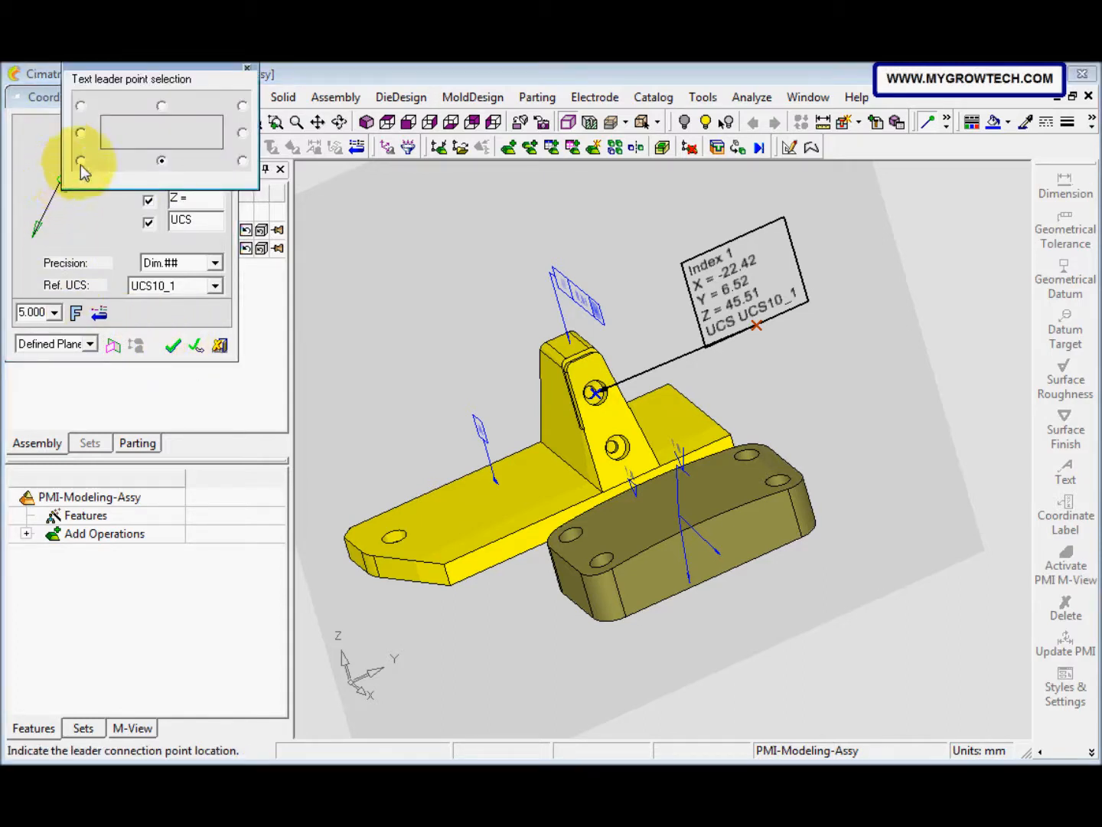
left_click(82, 162)
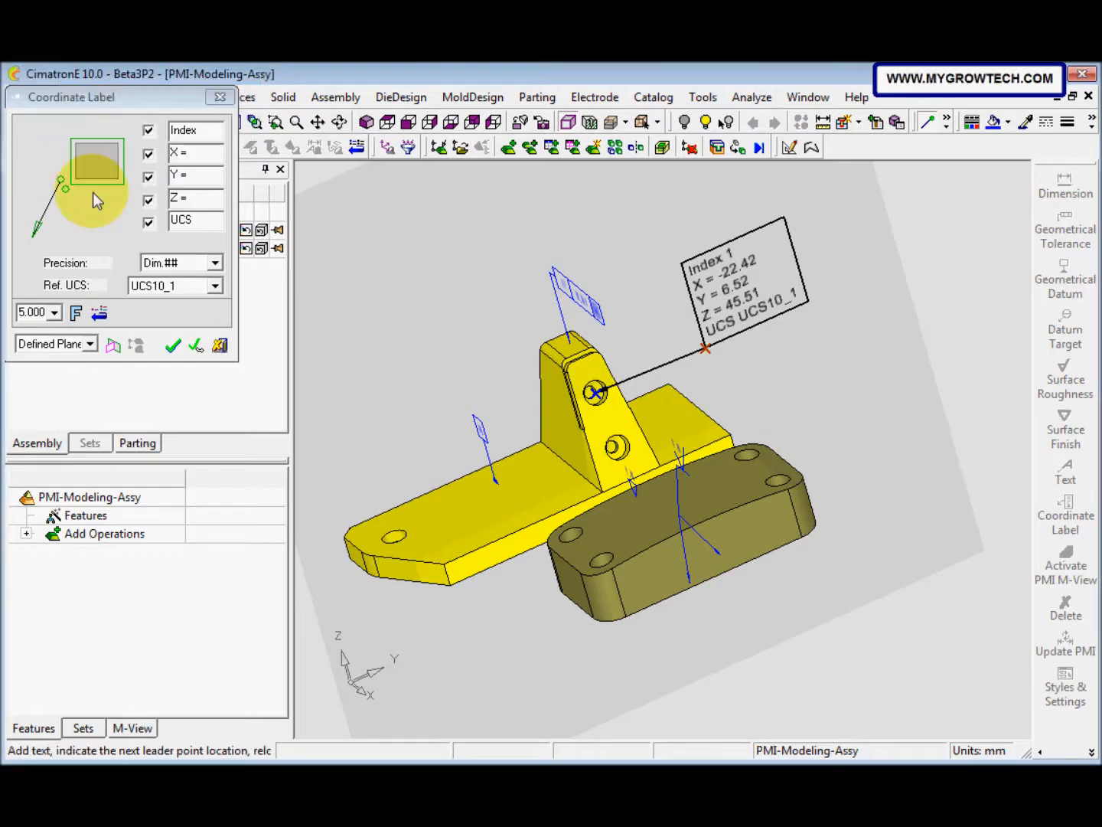
left_click(61, 179)
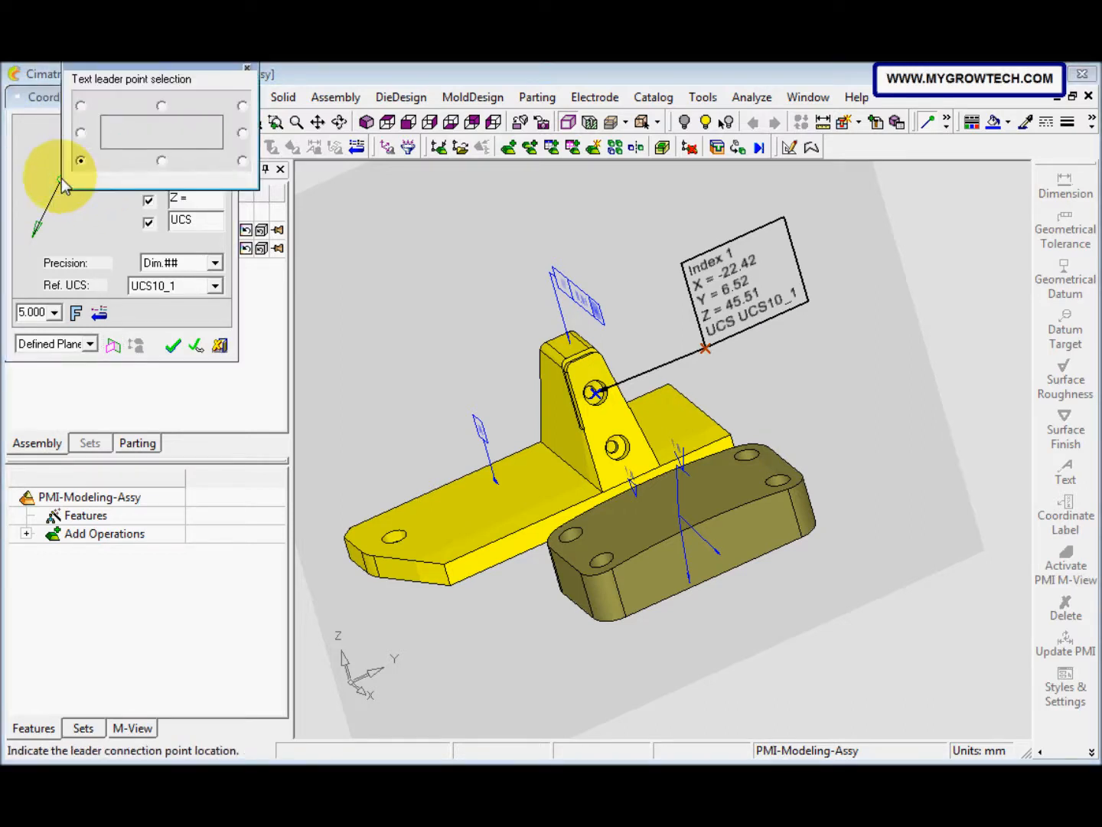
left_click(162, 162)
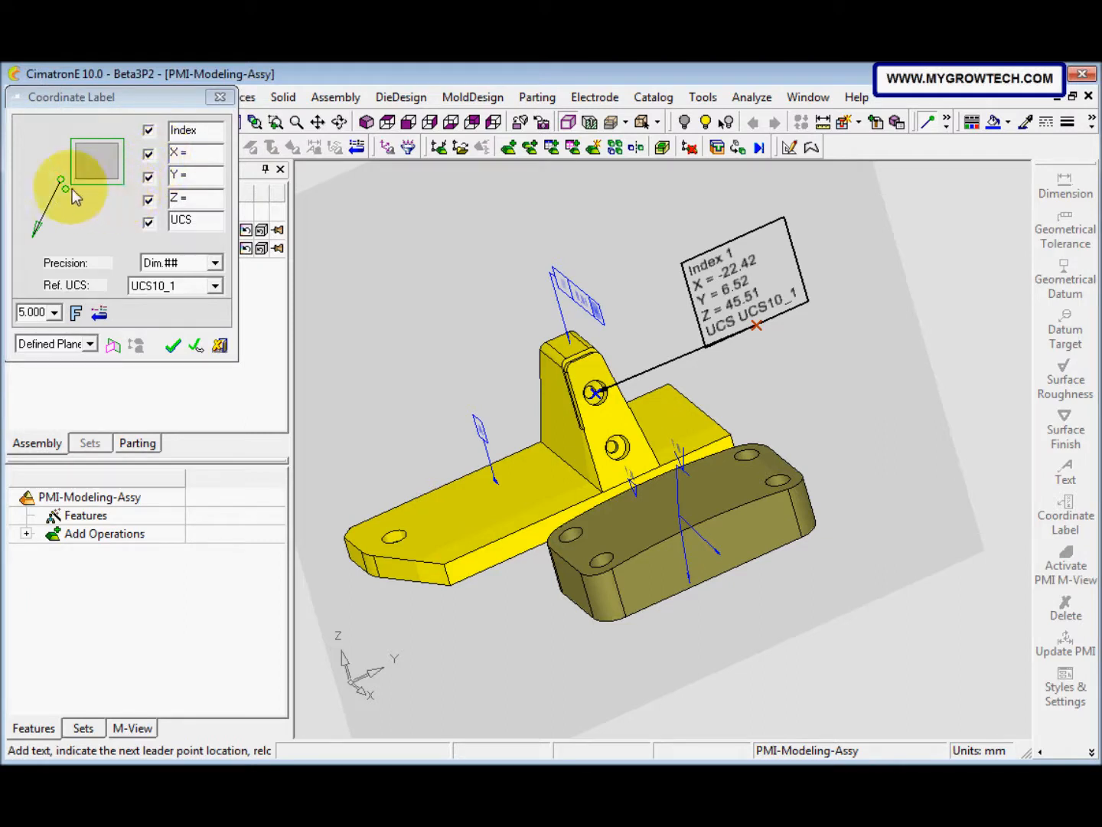
left_click(175, 347)
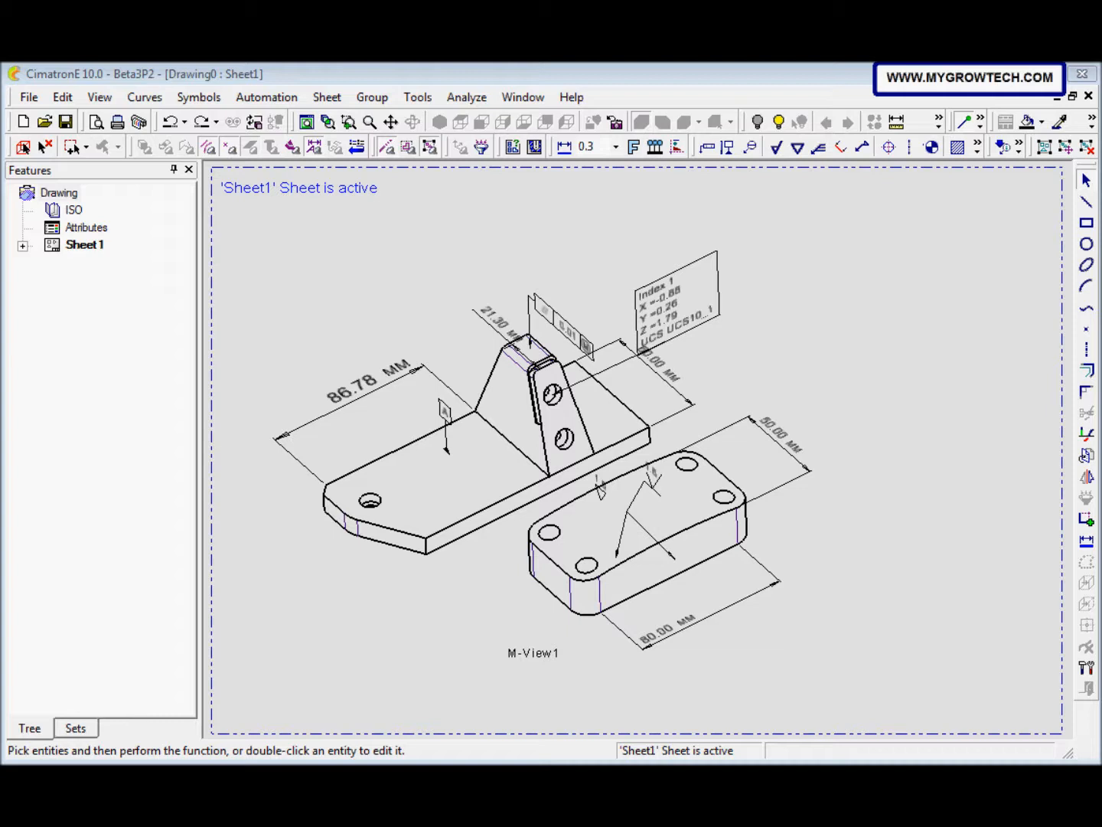
Step: Start a new view on Sheet1 of the drawing and load PMI-Modeling-Assy.elt as its model
right_click_drag(283, 569, 451, 470, "ctrl")
mouse_move(570, 452)
middle_mouse_down("ctrl")
mouse_move(872, 561)
mouse_move(844, 555)
middle_mouse_up("ctrl")
right_click(459, 413)
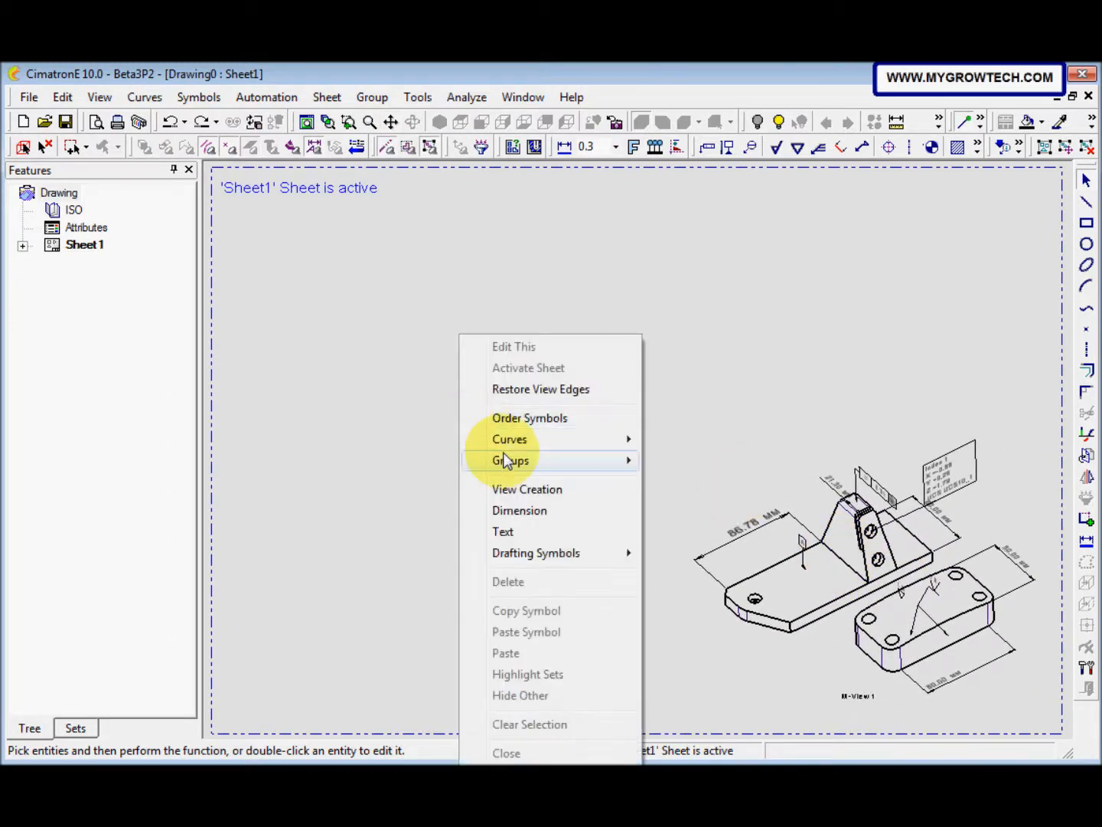
left_click(524, 491)
left_click_drag(121, 101, 256, 142)
left_click(302, 182)
left_click(312, 312)
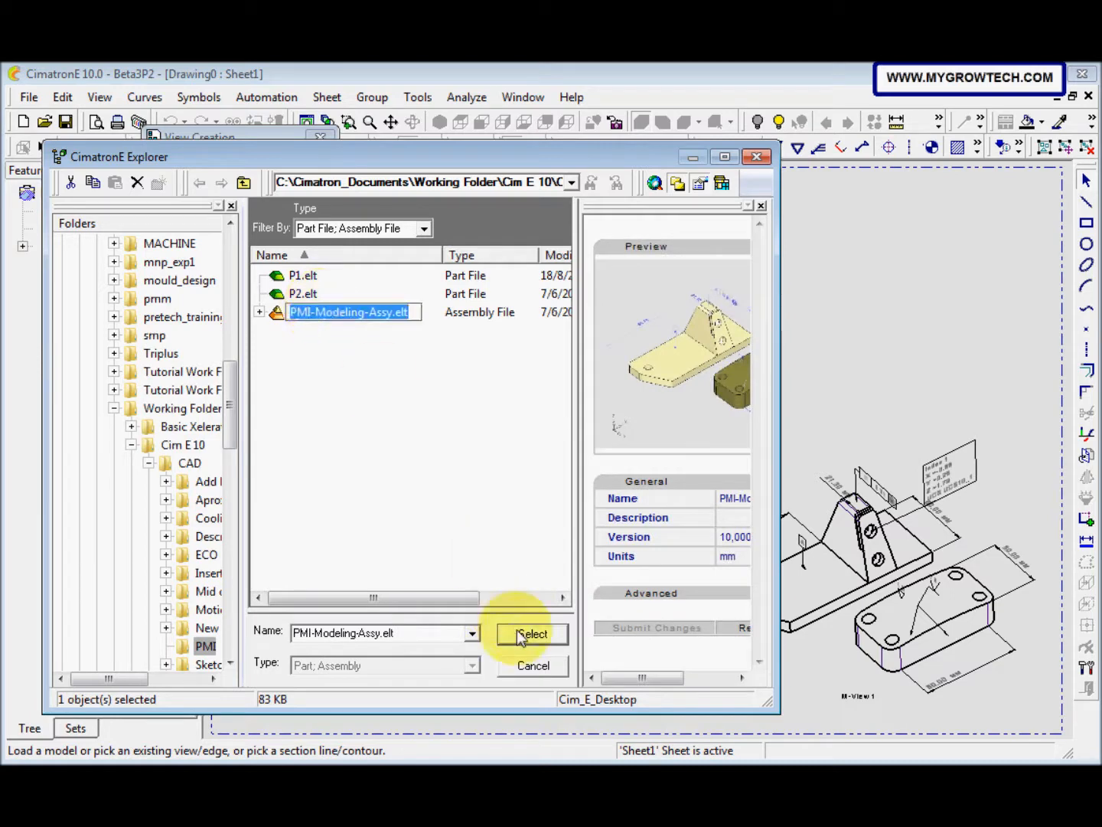
left_click(520, 632)
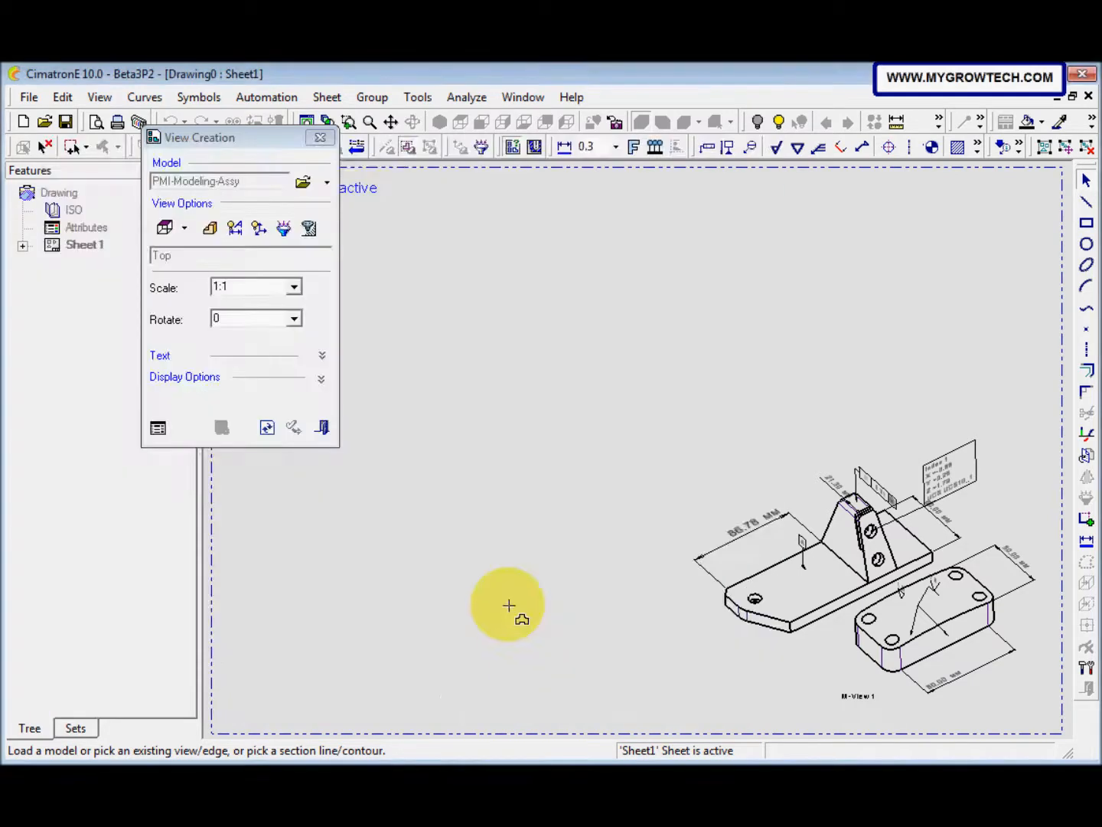
Step: Accept PMI display for the same view projection and lower level components, and place the Top view at 1:1 in the sheet's upper-left area
left_click(235, 229)
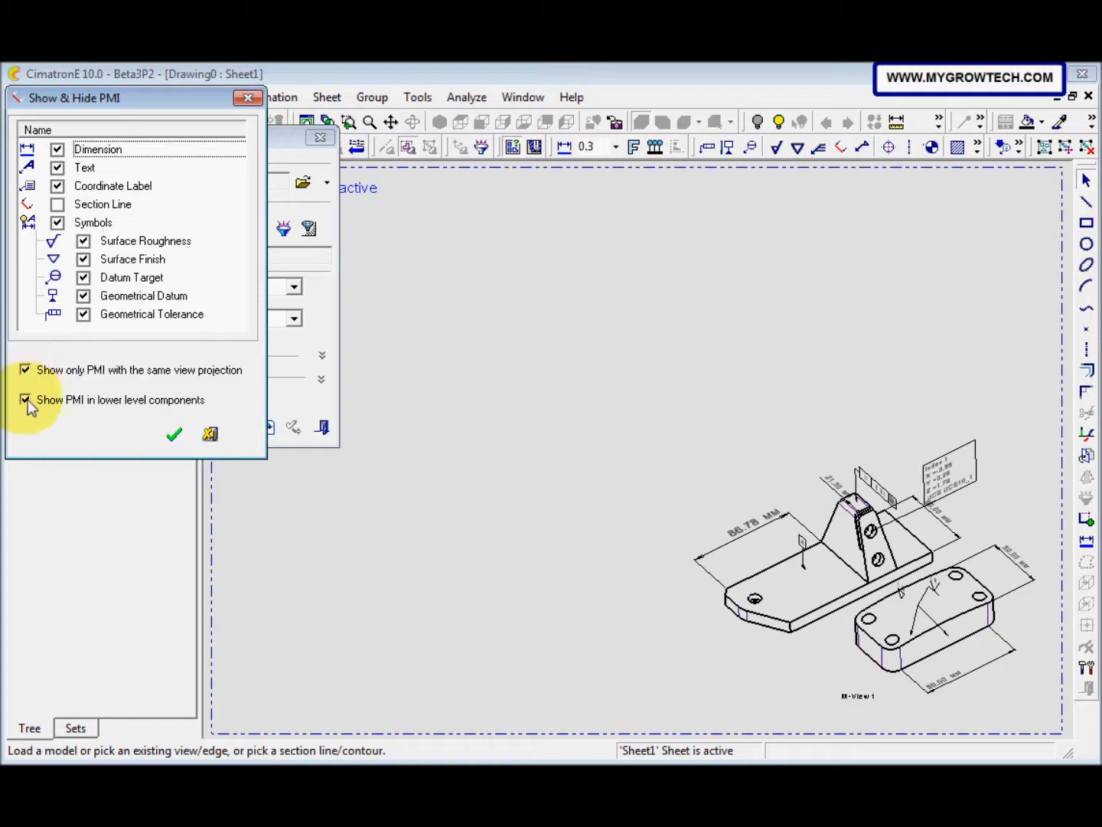
left_click(175, 435)
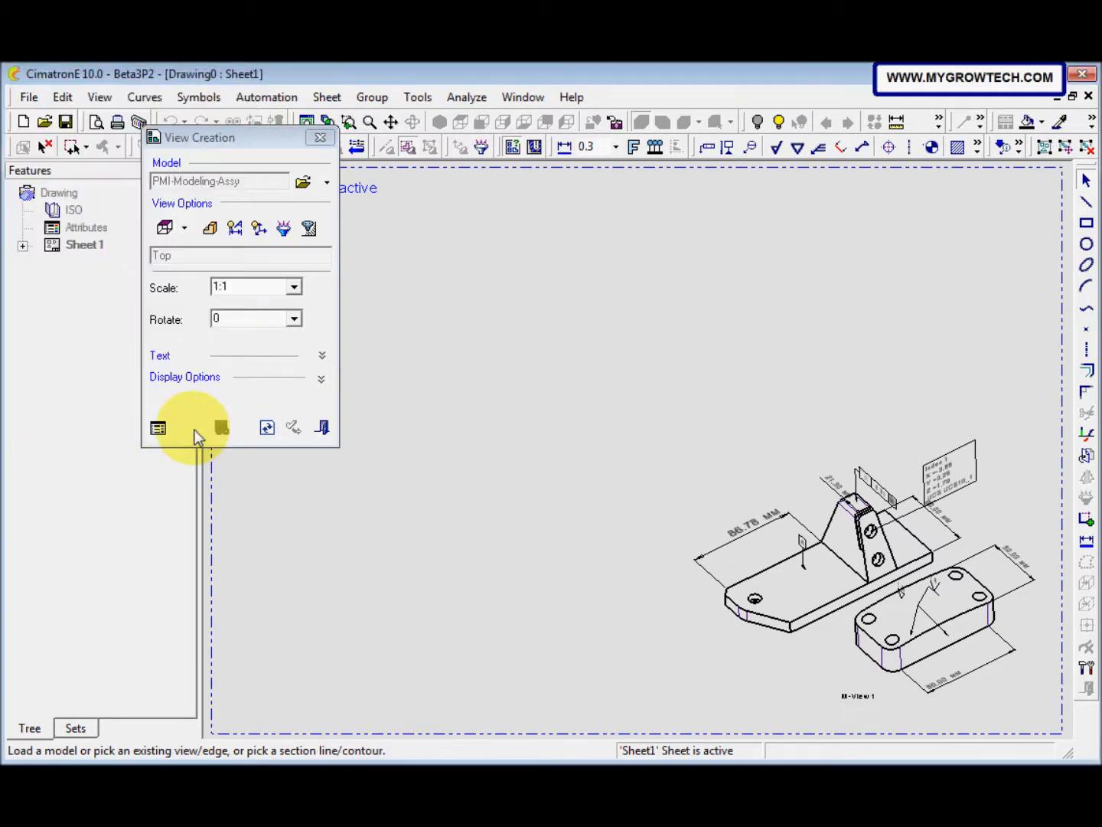
left_click_drag(271, 141, 203, 144)
left_click(390, 395)
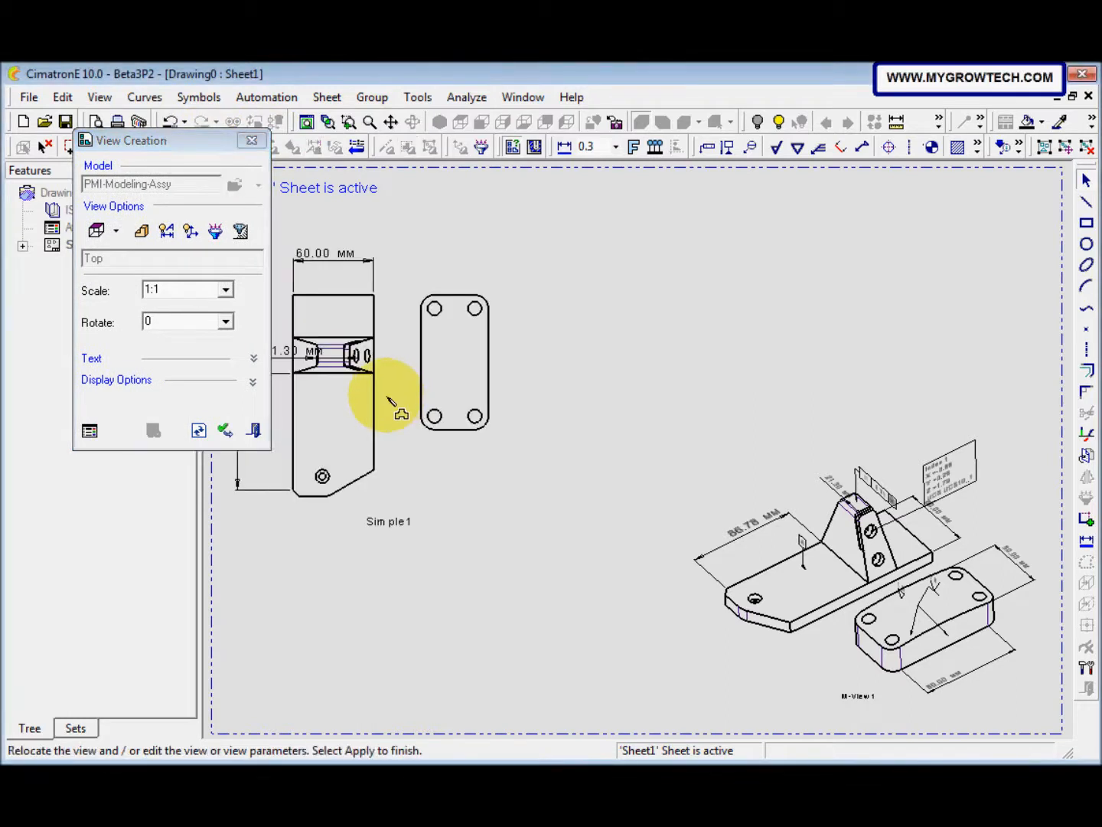
mouse_move(390, 396)
left_mouse_down()
mouse_move(433, 398)
mouse_move(401, 394)
left_mouse_up()
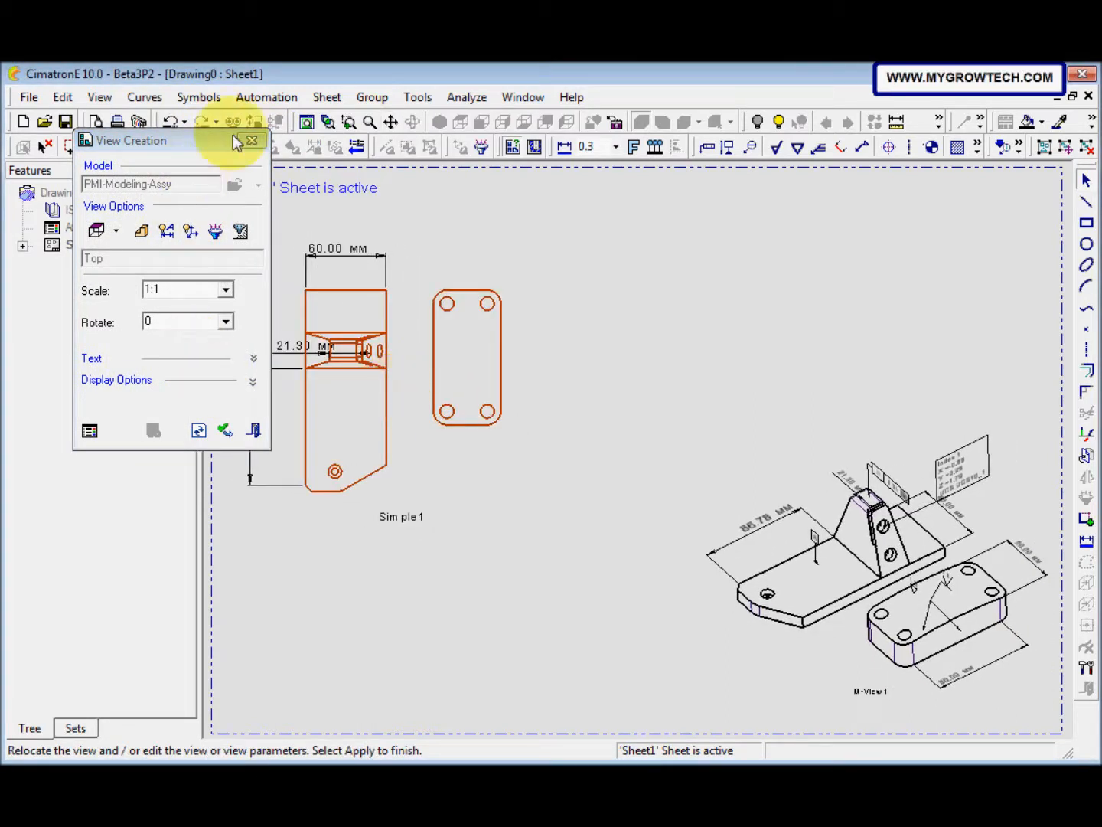
left_click(257, 431)
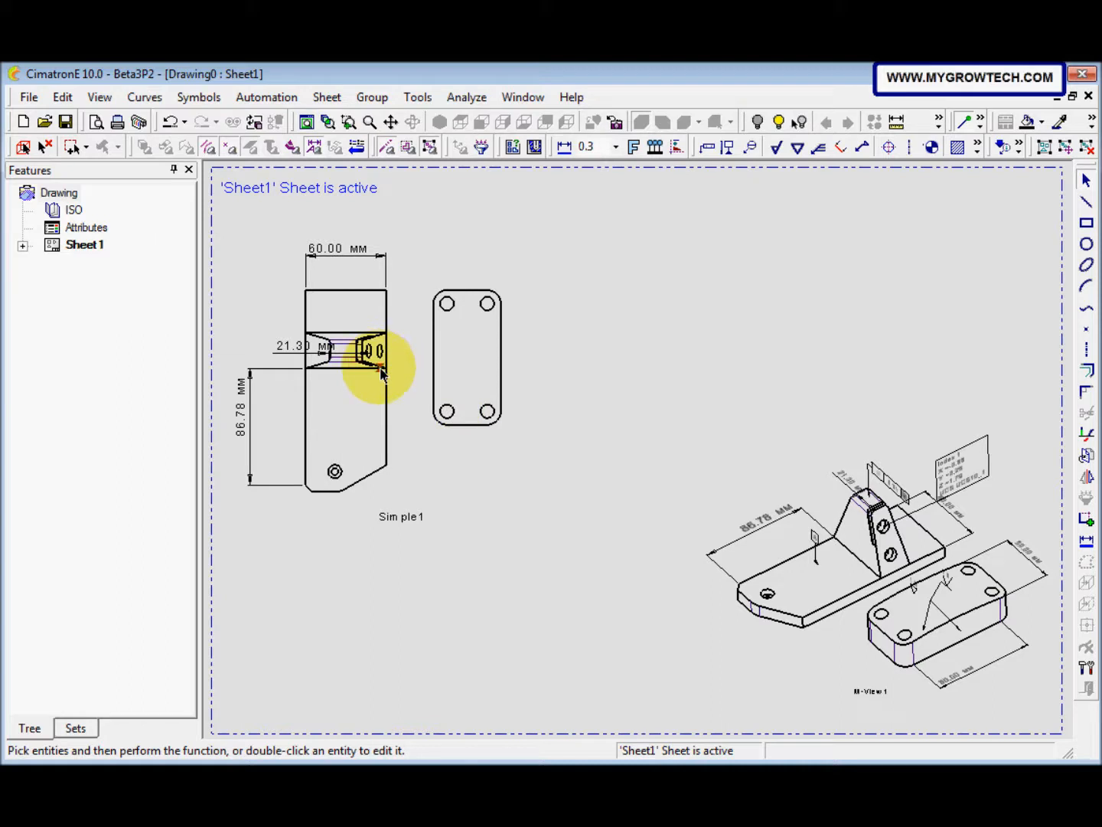
right_click(387, 517)
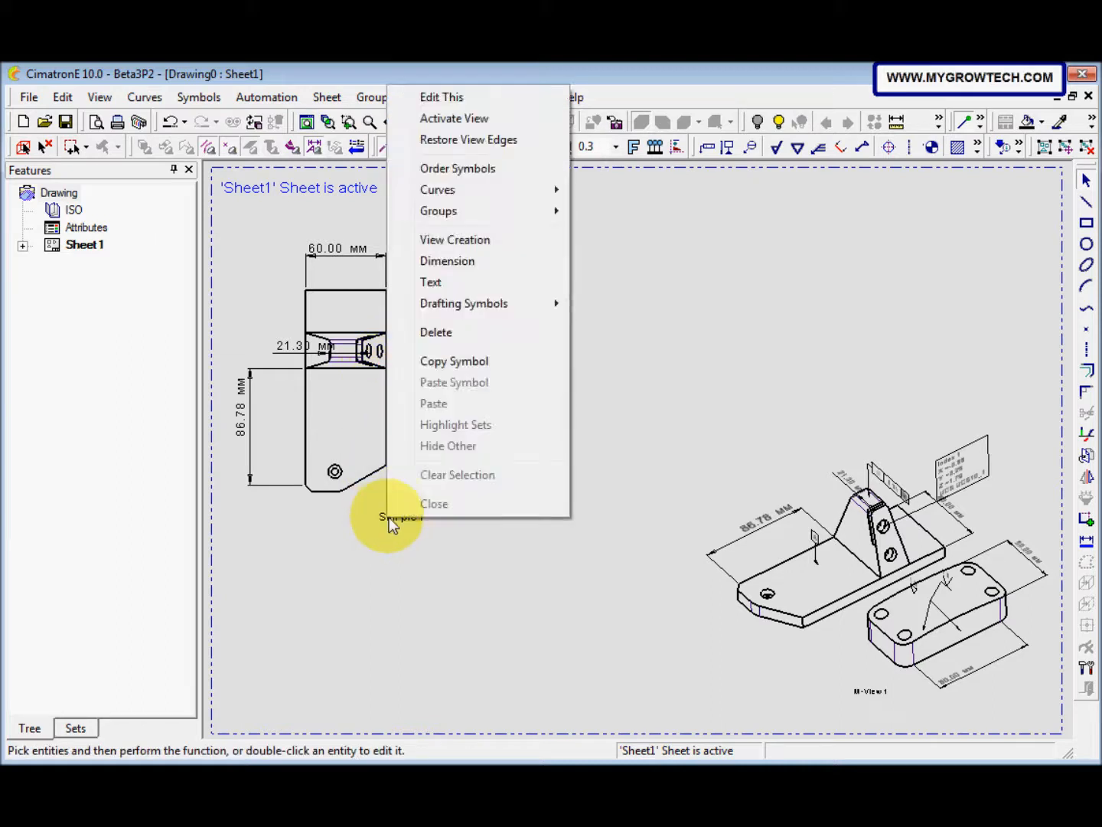
left_click(640, 359)
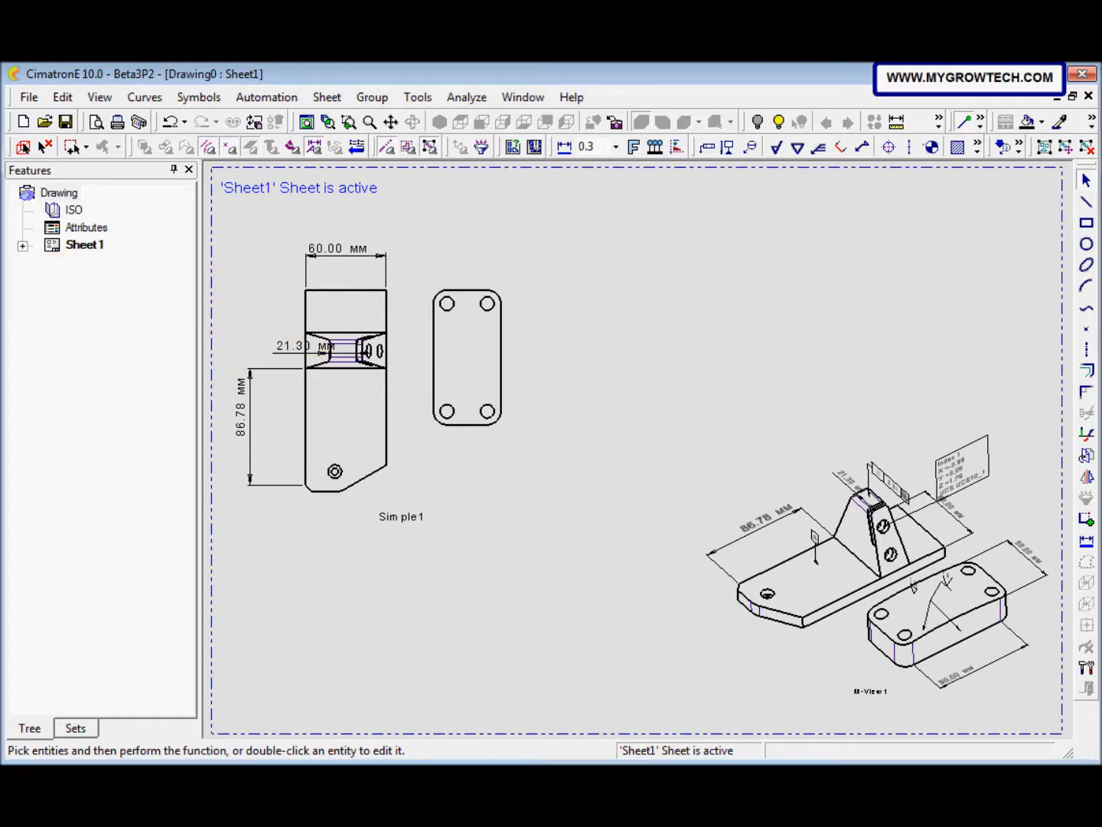
left_click(376, 367)
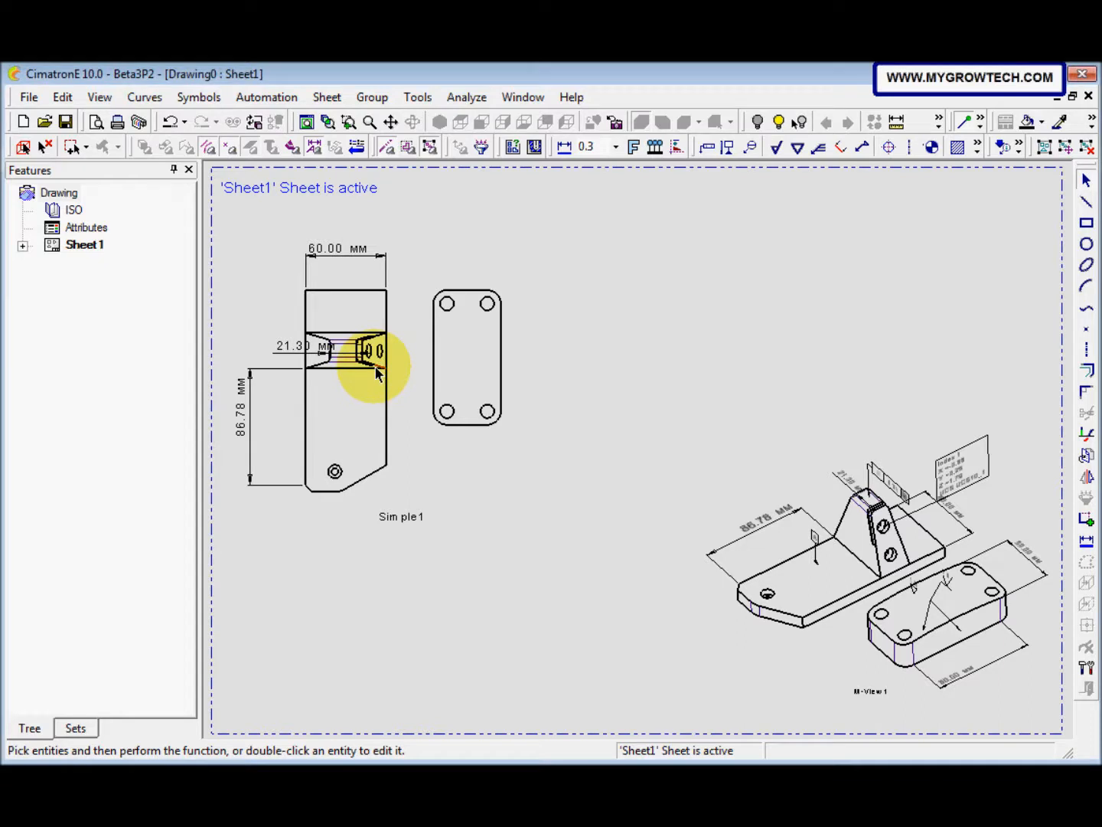
key("Escape")
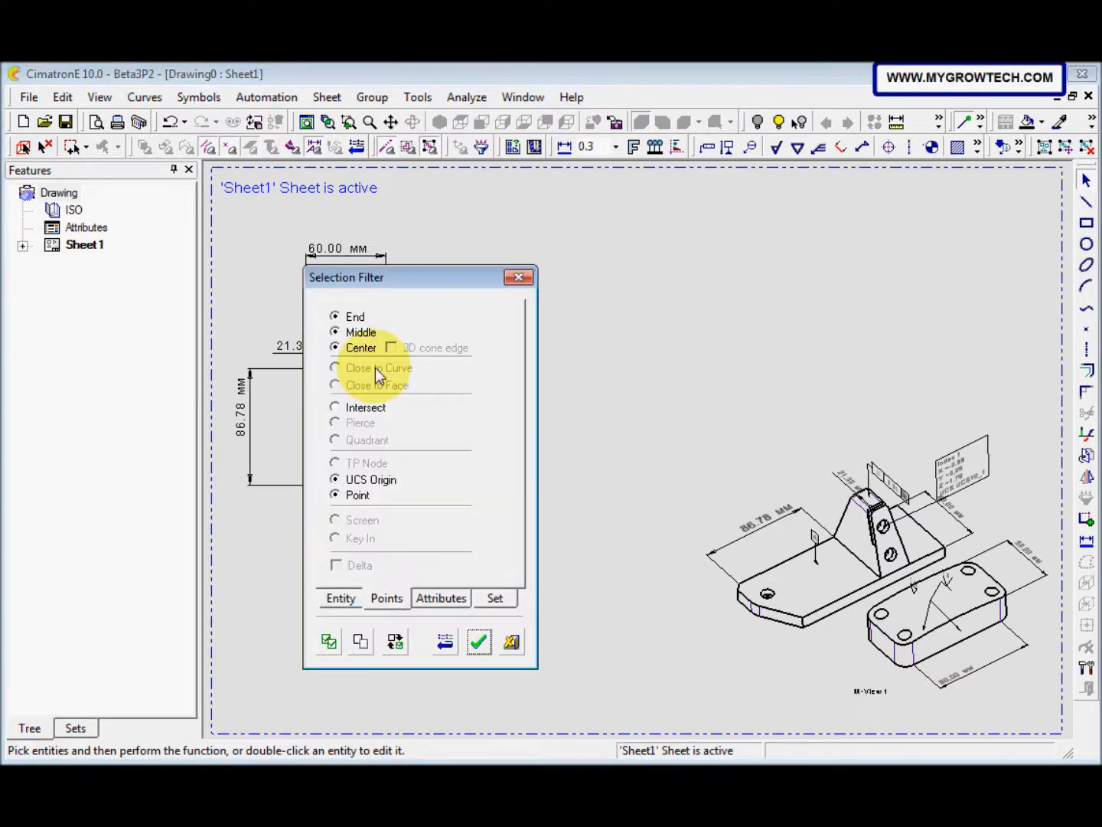
left_click(515, 279)
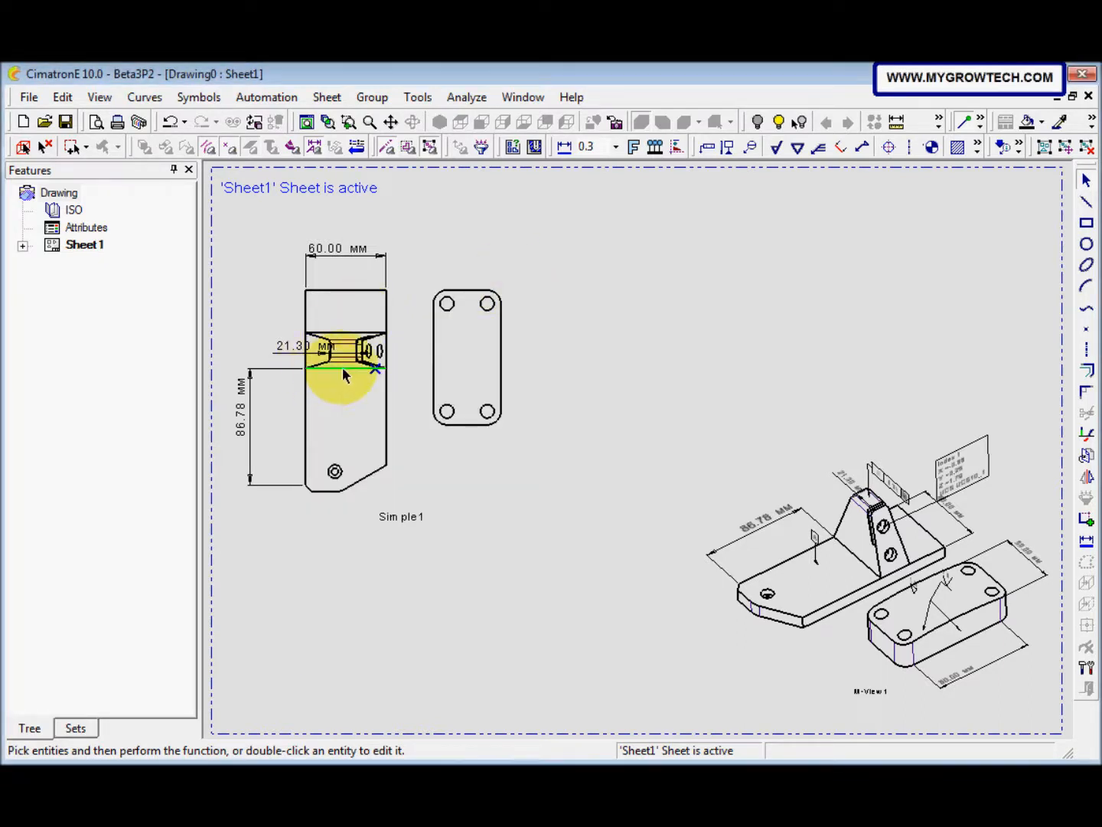
Step: Edit the Top view on Sheet1 to also show PMI in lower level components
right_click(342, 369)
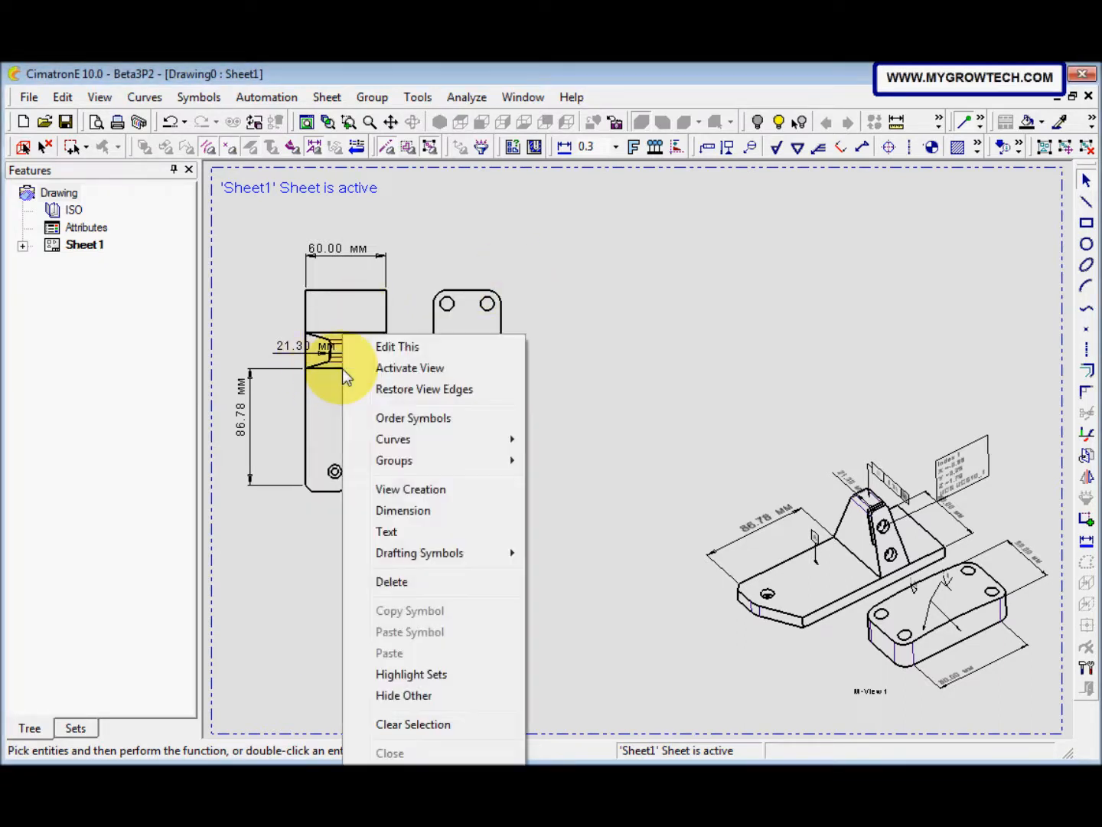
left_click(404, 354)
left_click_drag(128, 101, 186, 168)
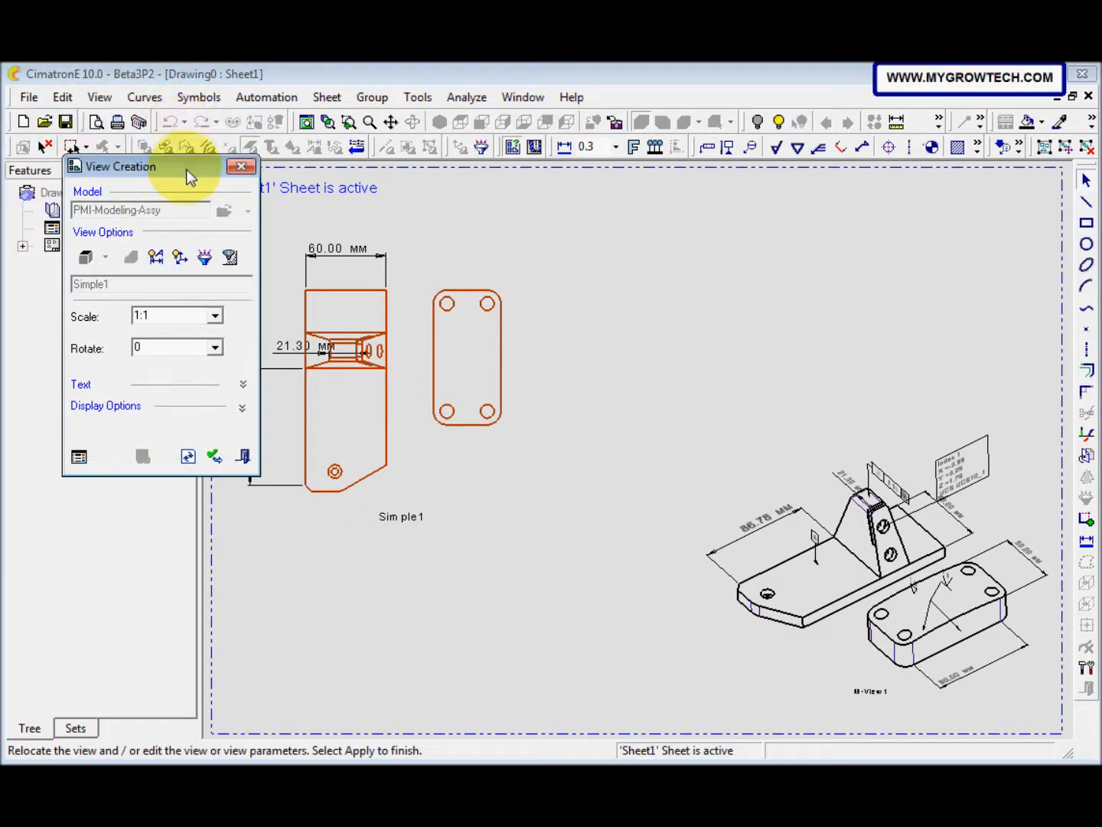
left_click(156, 258)
left_click_drag(188, 95, 217, 98)
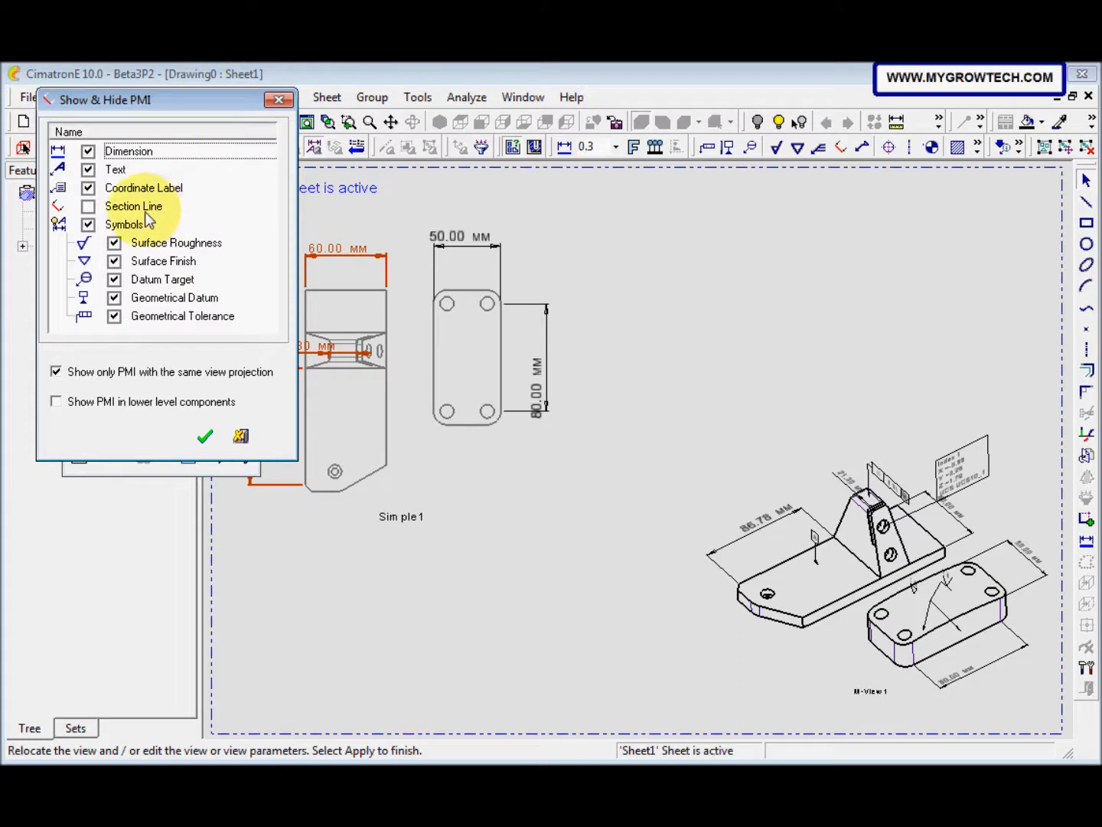
left_click(56, 402)
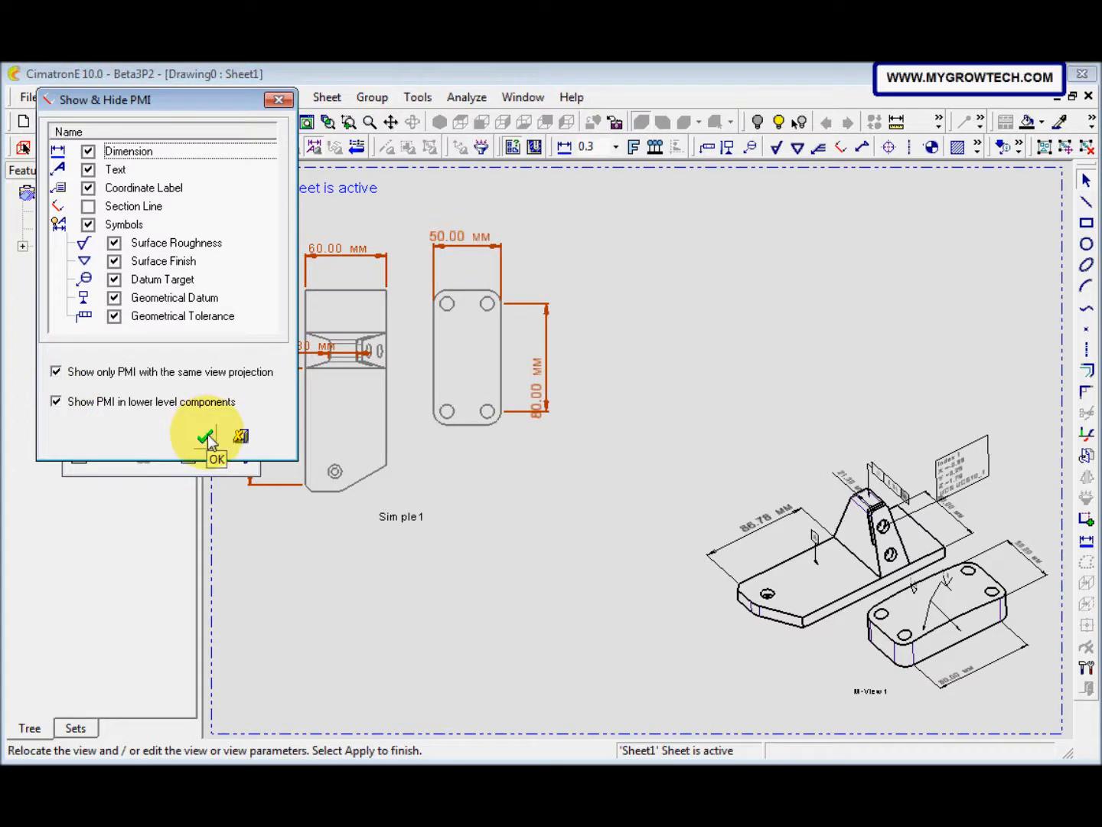
left_click(206, 435)
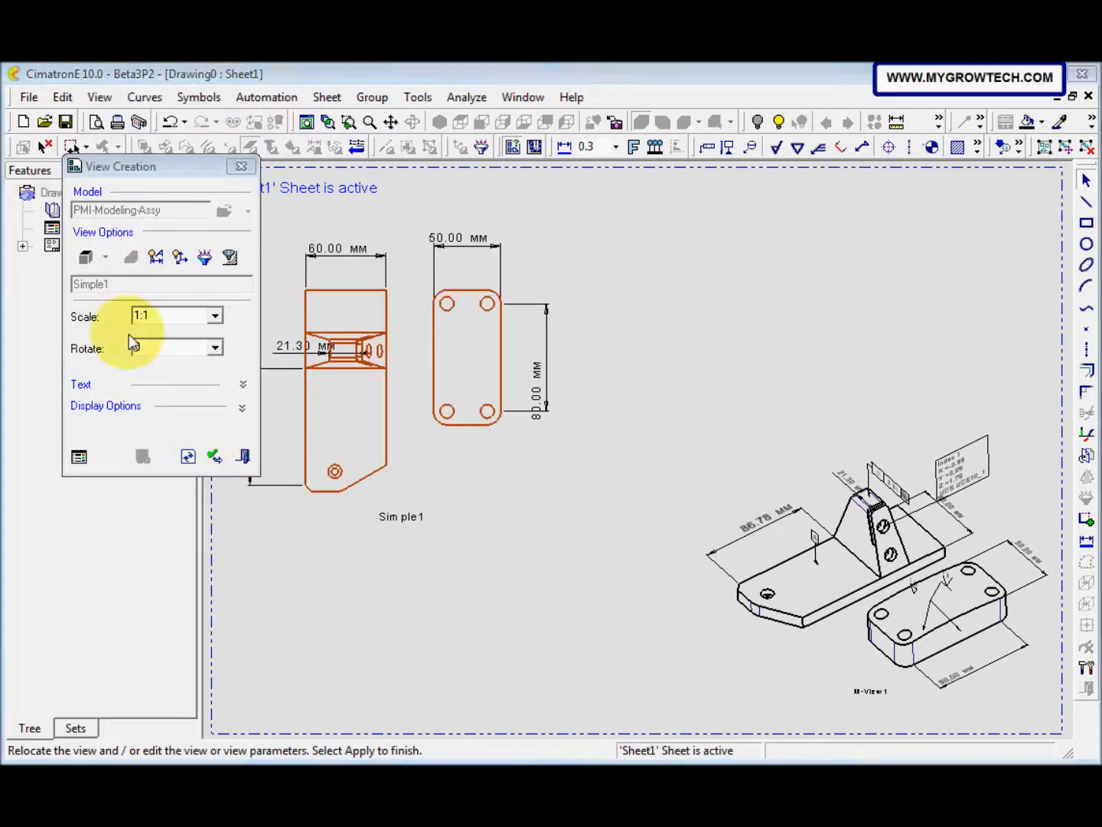
left_click(243, 457)
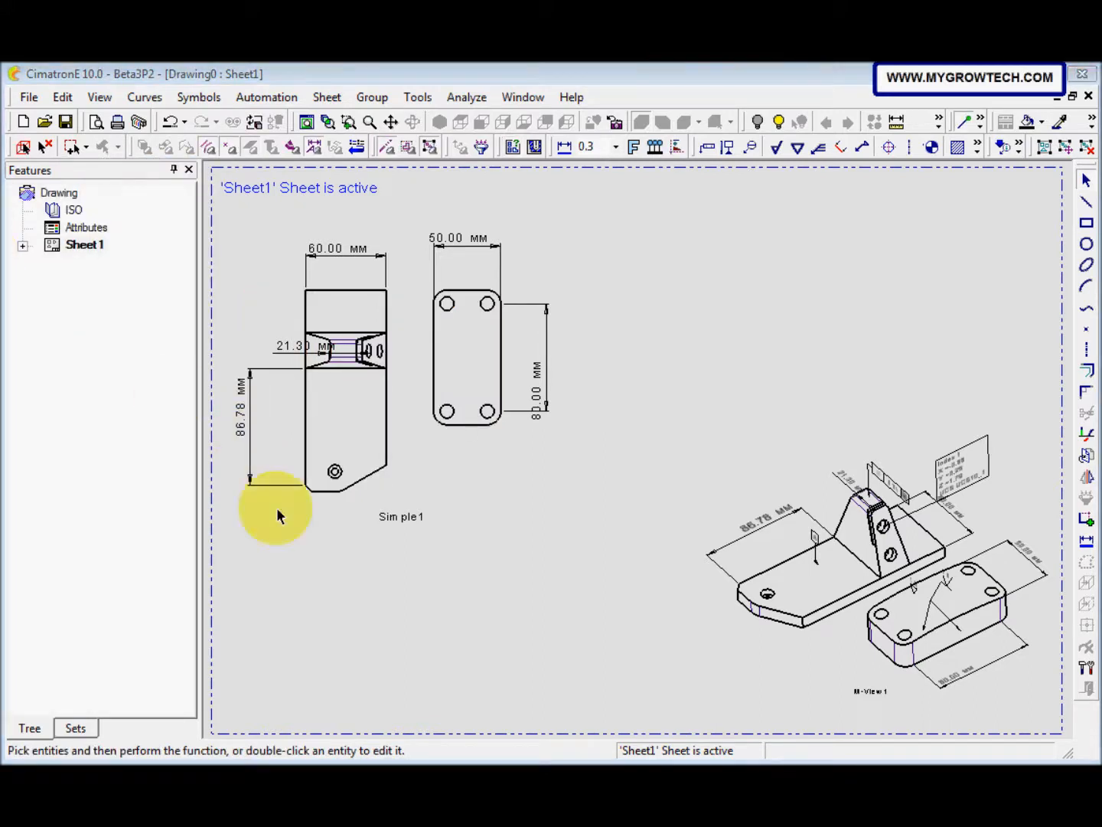
Step: Start a new Right view on Sheet1 and load PMI-Modeling-Assy as its model
right_click(321, 548)
left_click(410, 275)
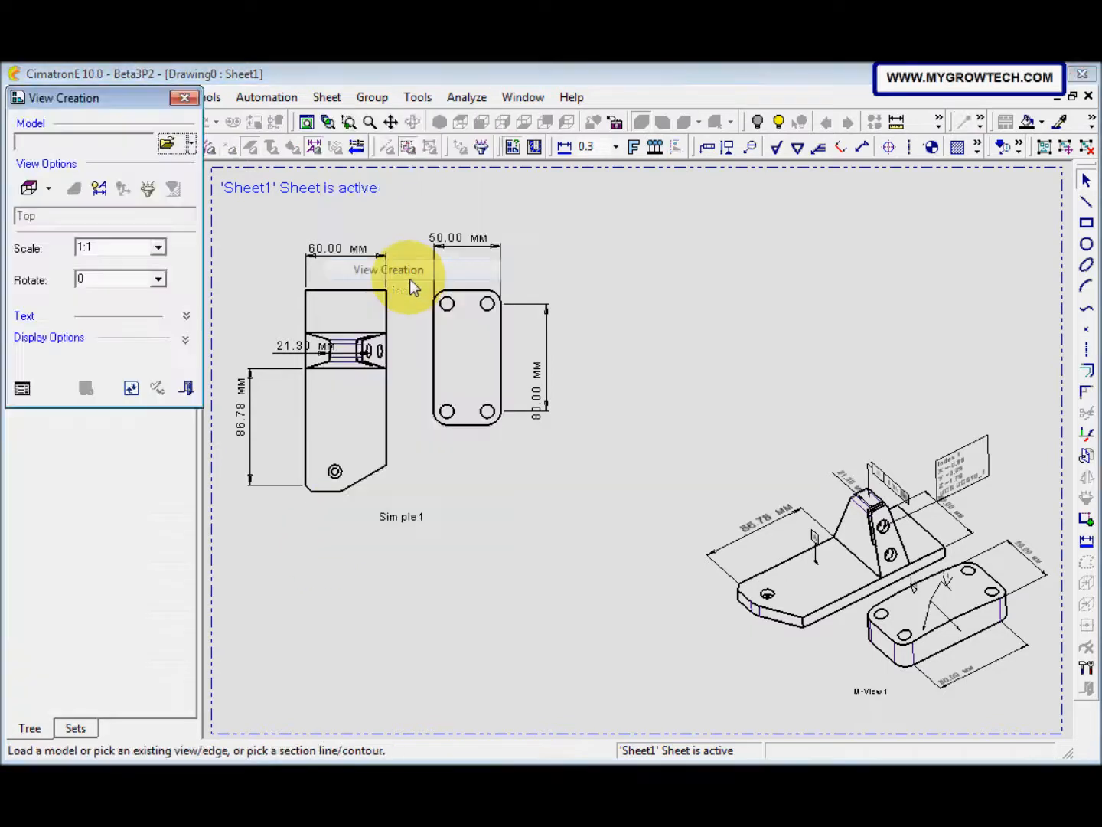
left_click_drag(99, 118, 169, 162)
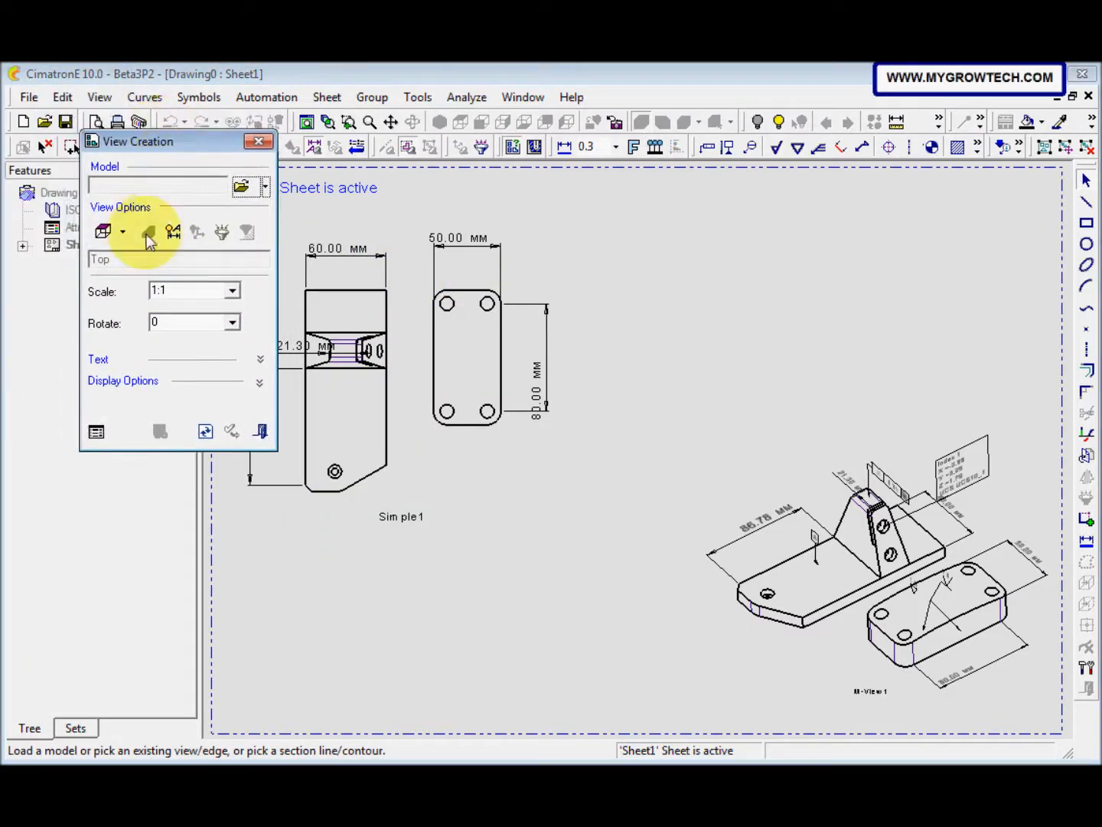
left_click(122, 231)
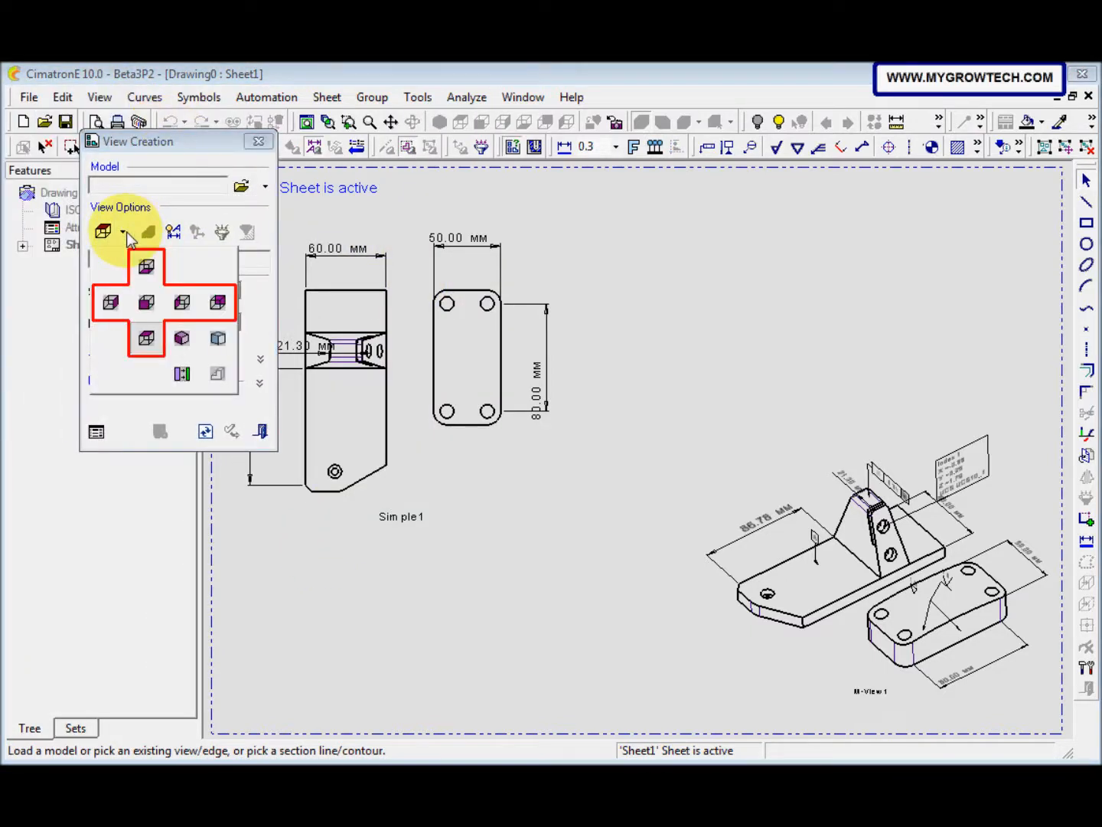
left_click(112, 302)
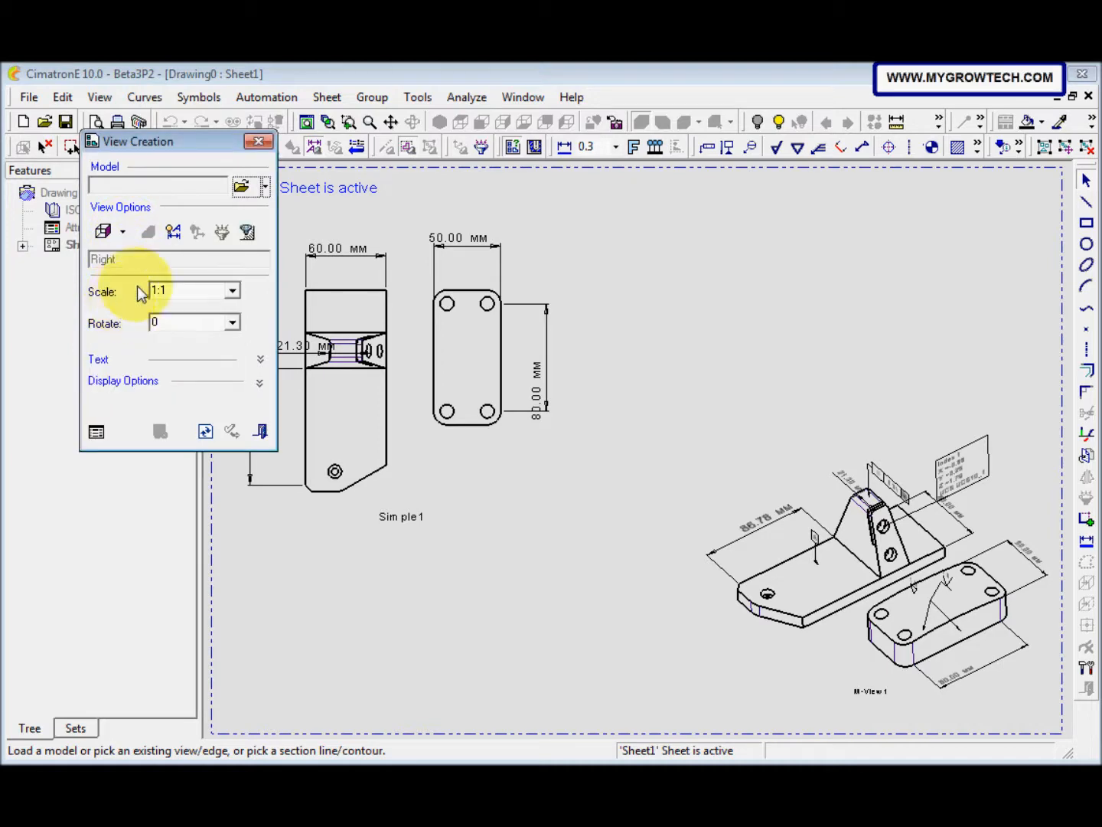
left_click(241, 186)
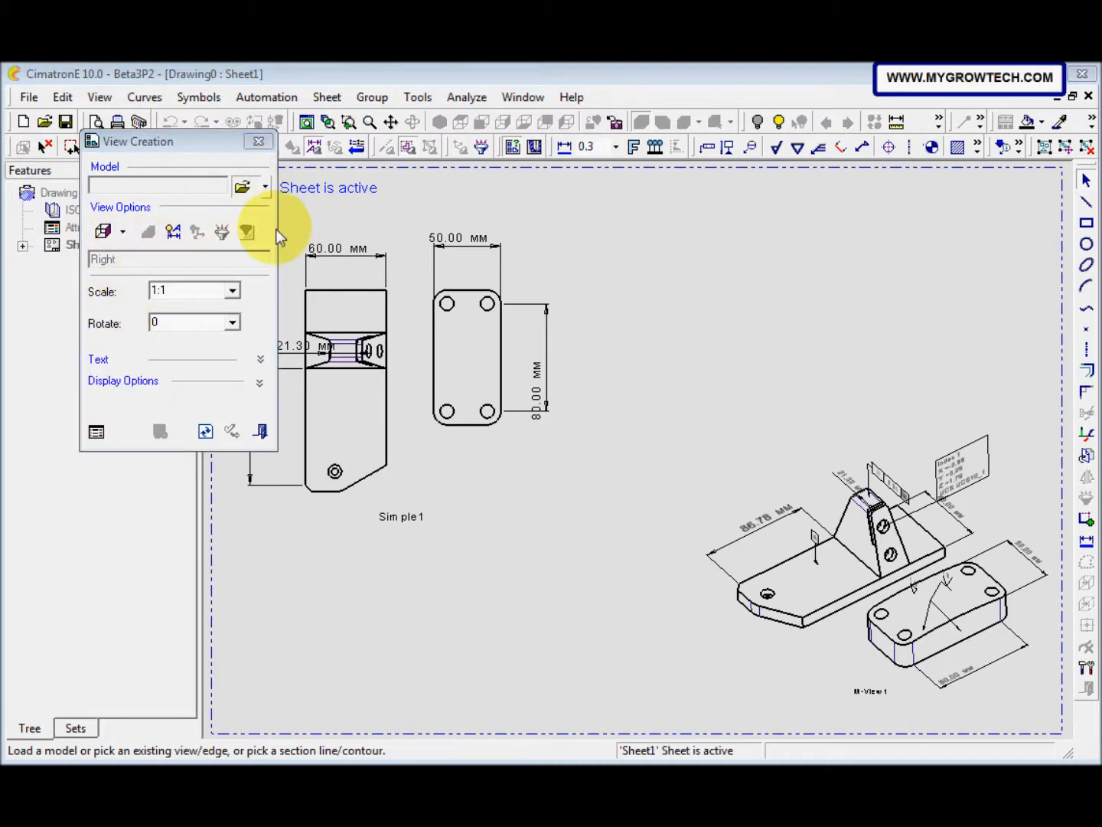
left_click(322, 314)
left_click(528, 635)
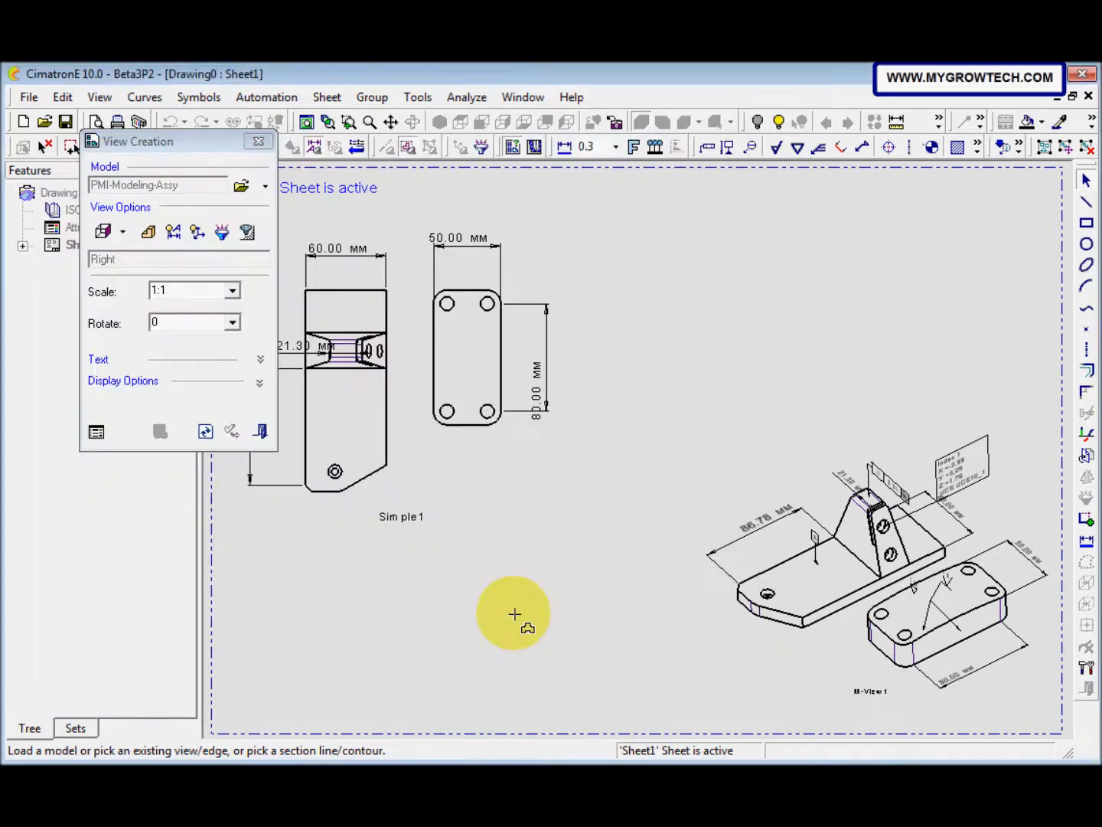
Step: Accept PMI display for the same view projection and lower level components, and place the Right view at 1:1 above the M-View
left_click_drag(188, 142, 199, 181)
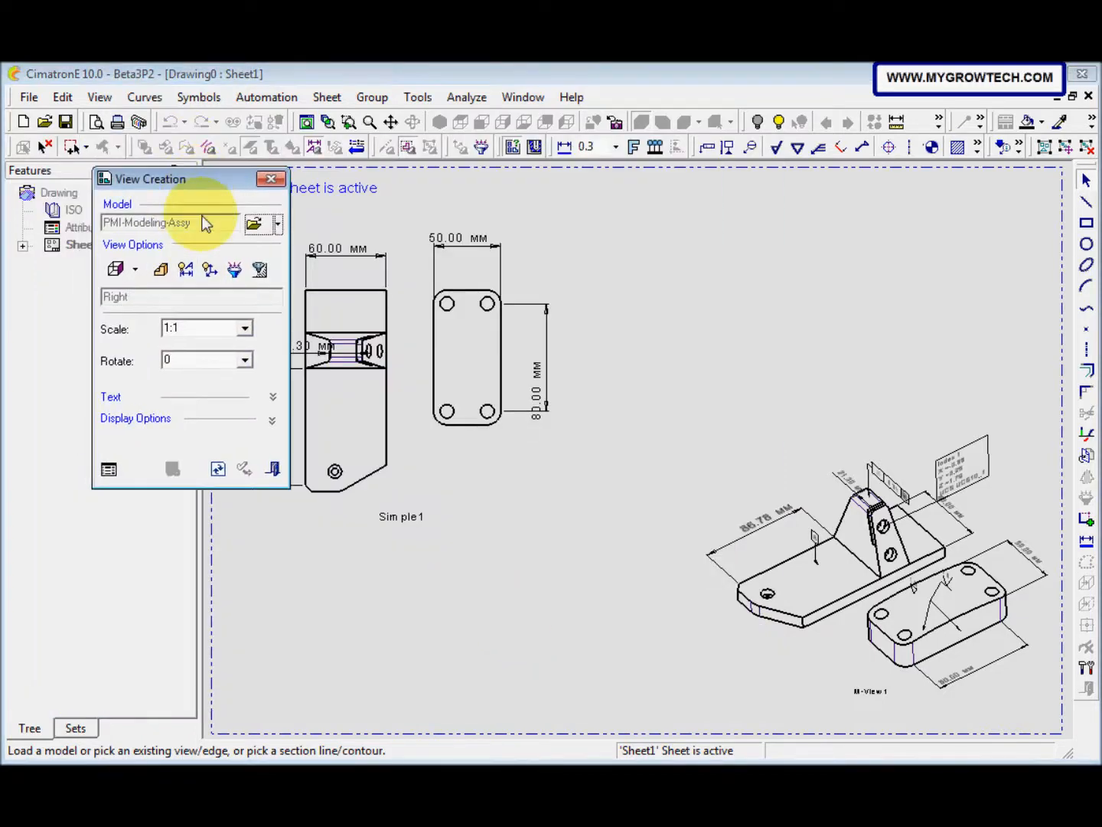
left_click(188, 268)
left_click_drag(189, 108, 249, 121)
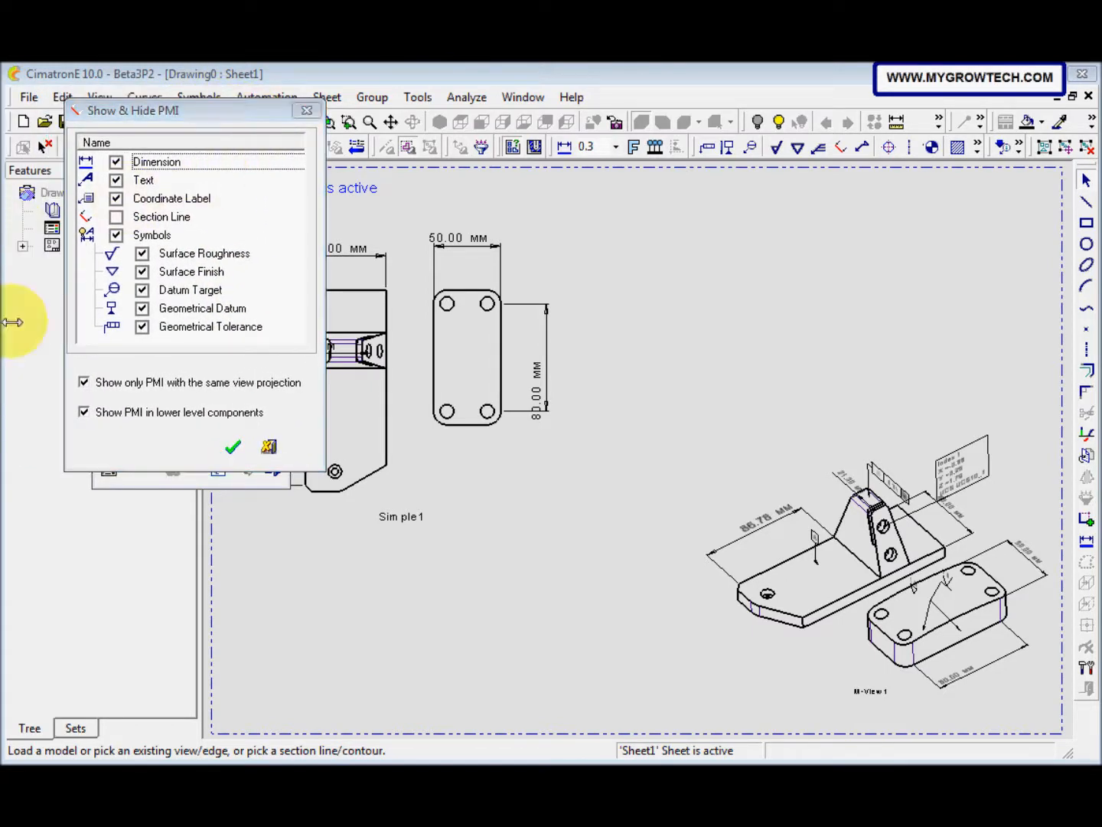
left_click(84, 383)
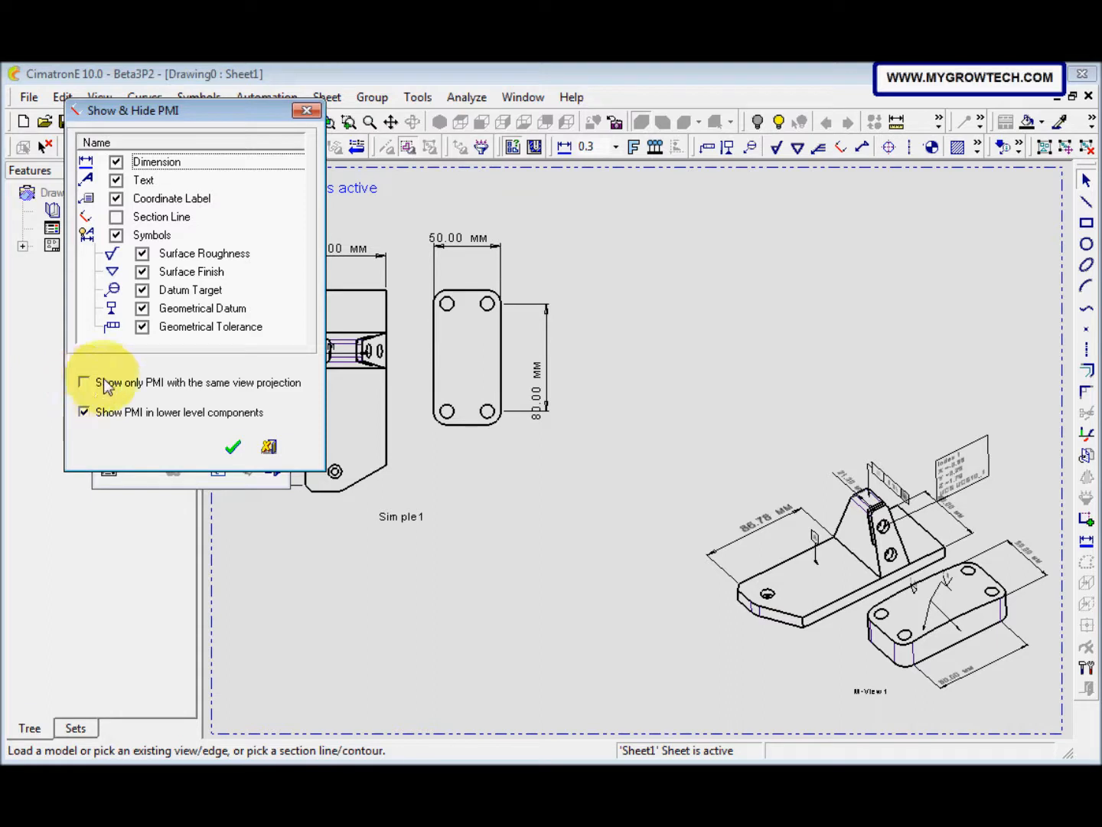
left_click(233, 445)
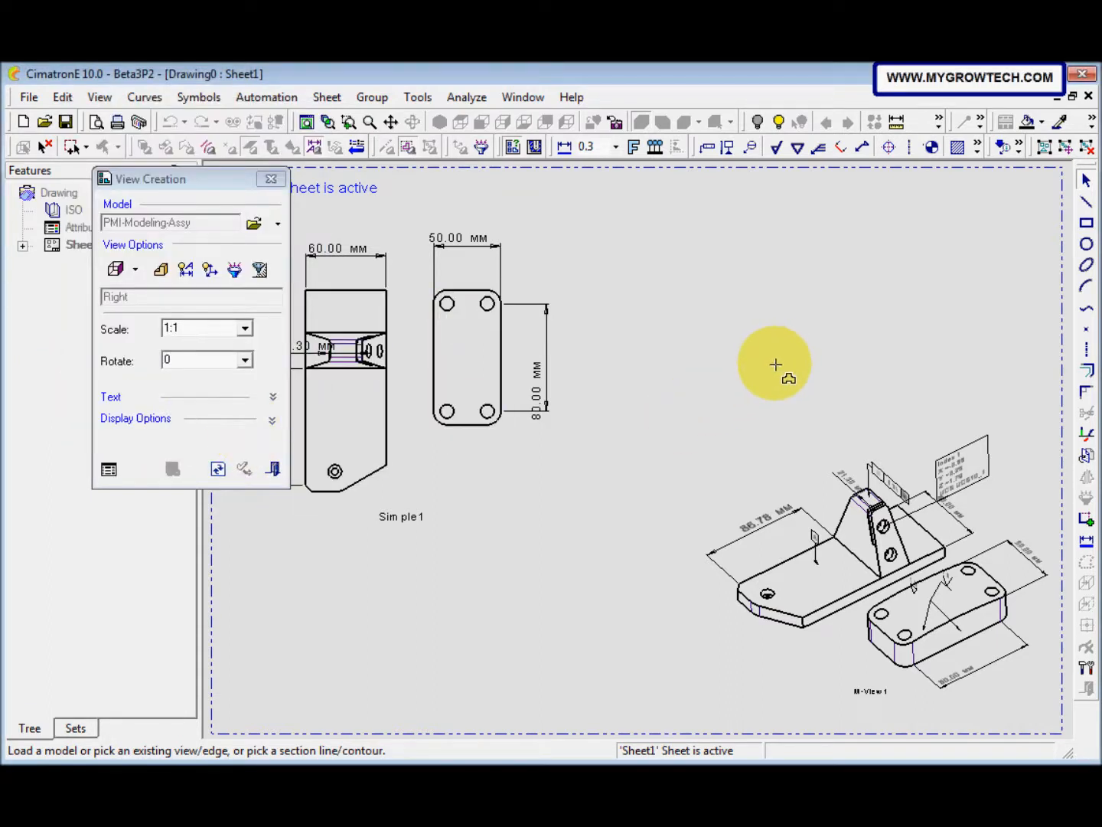
left_click(778, 361)
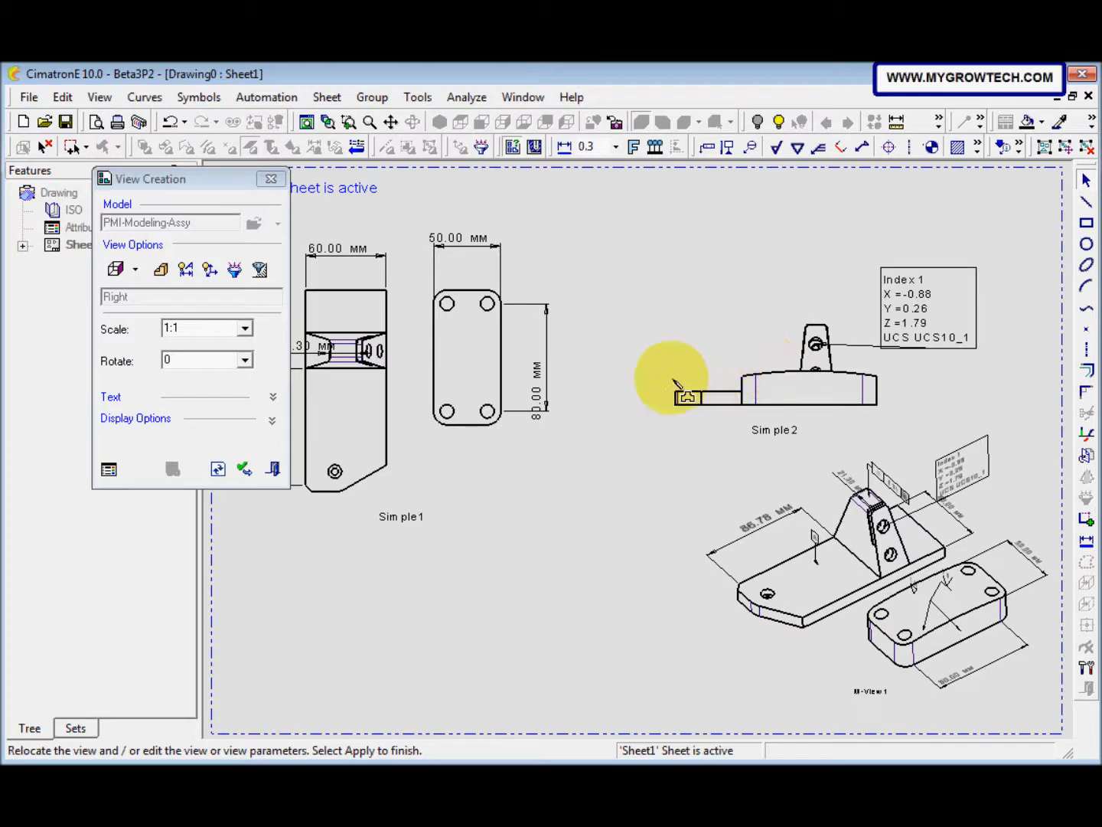
left_click(275, 469)
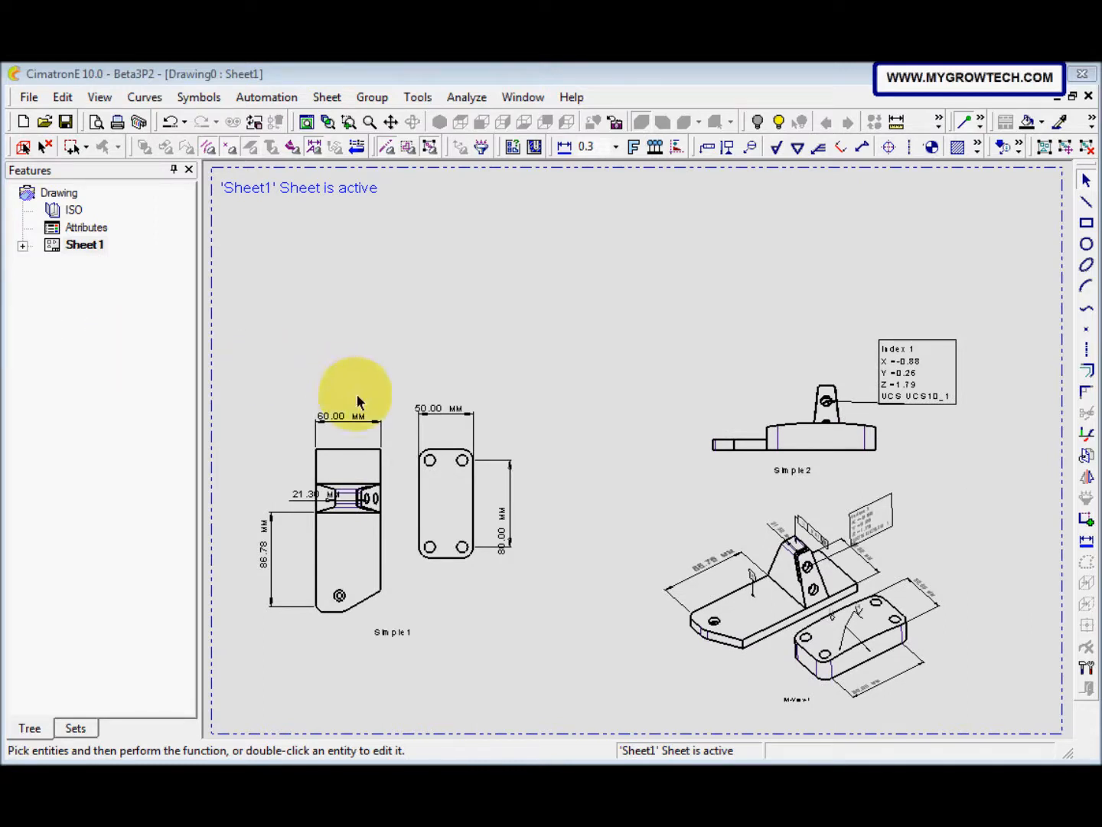
Step: Edit the Top view and relocate it to the sheet's lower-left area
right_click(379, 455)
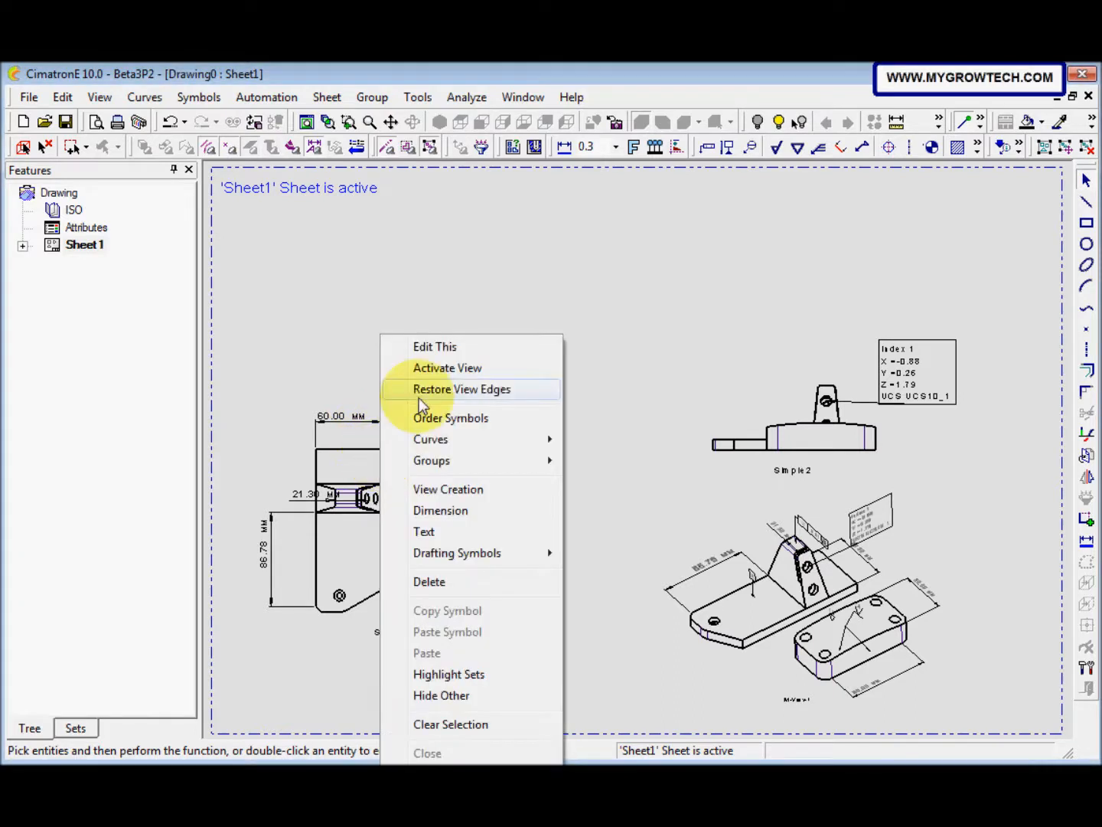
left_click(436, 351)
left_click(436, 348)
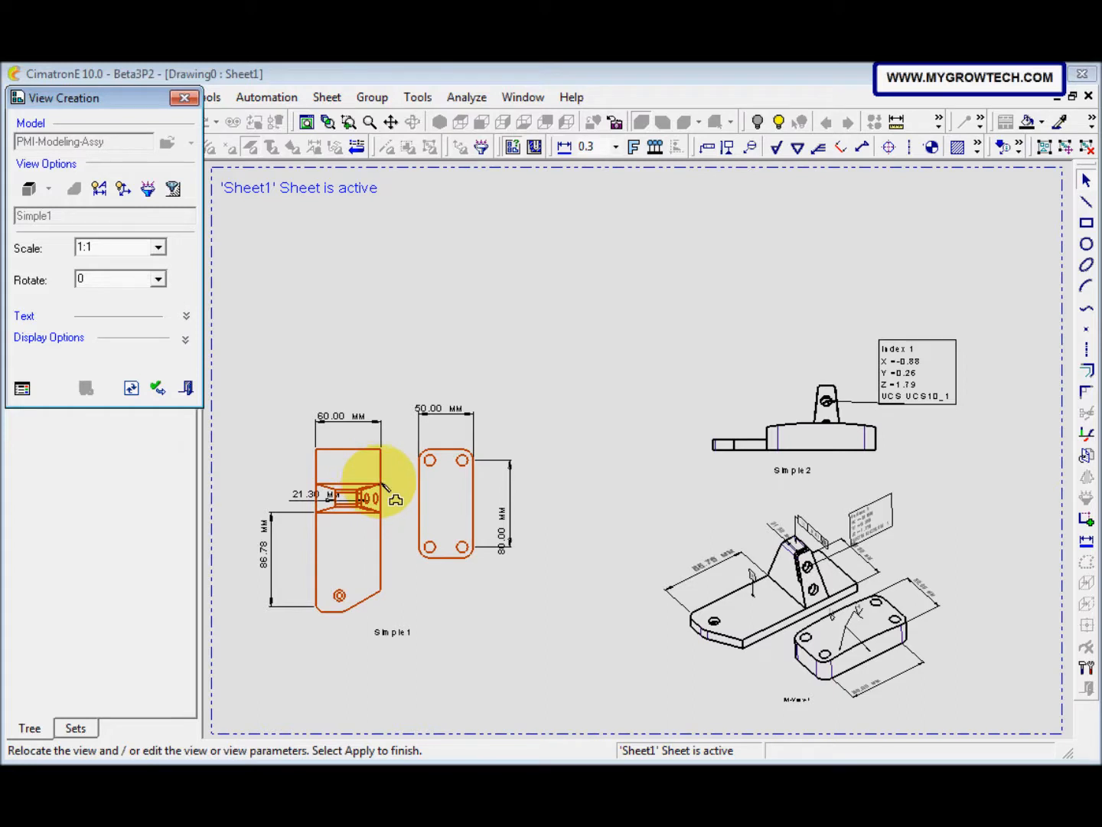
mouse_move(382, 484)
middle_mouse_down("ctrl")
mouse_move(381, 520)
mouse_move(390, 495)
middle_mouse_up("ctrl")
left_click(383, 529)
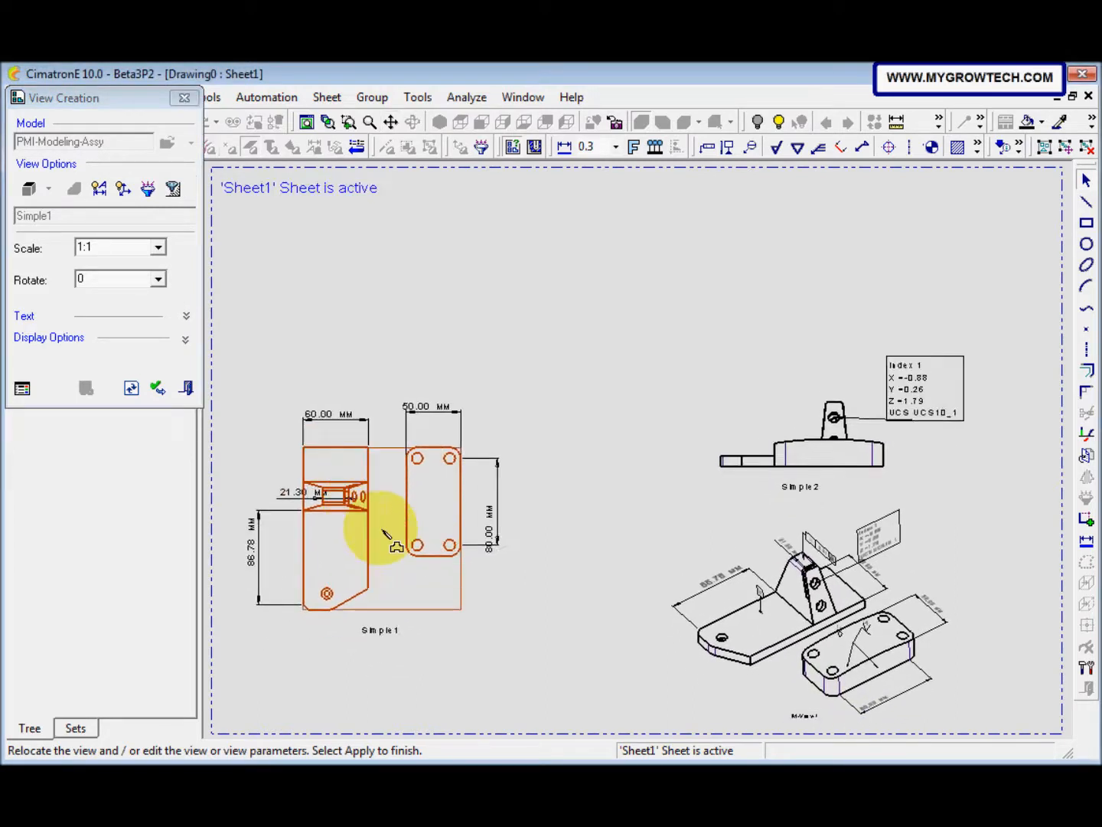
left_click(382, 531)
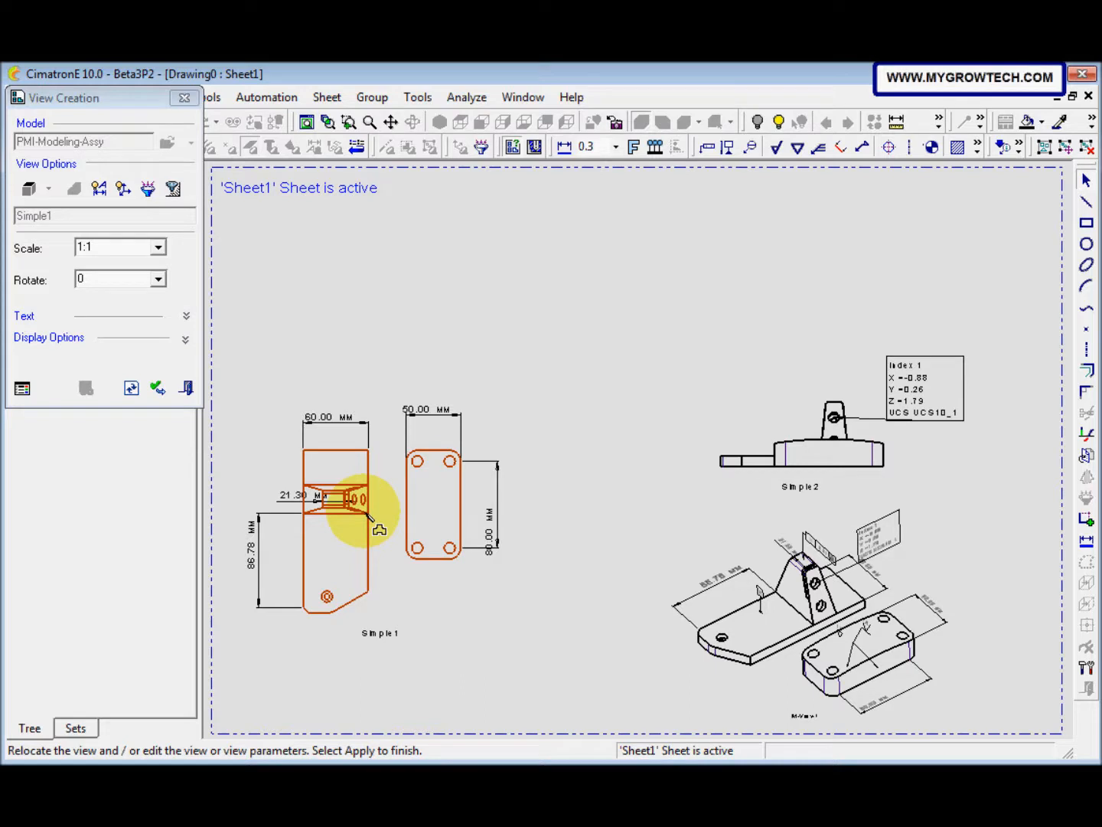
left_click(365, 513)
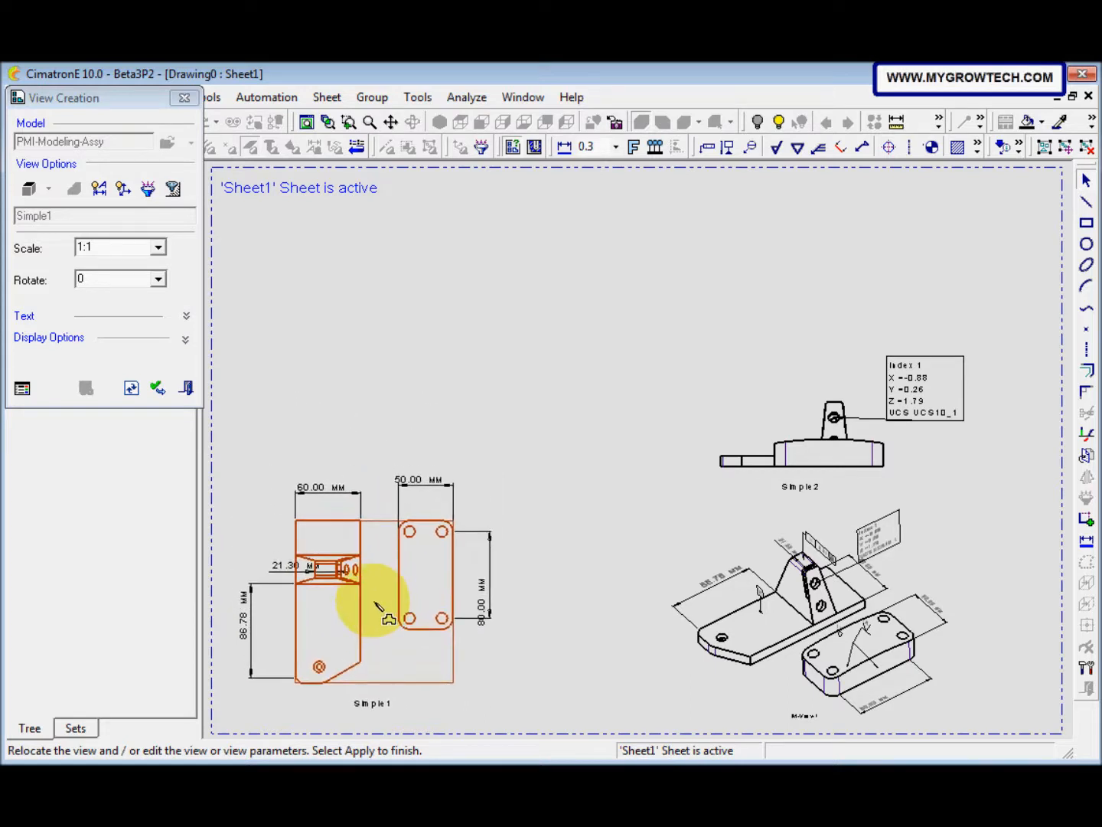
left_click(365, 591)
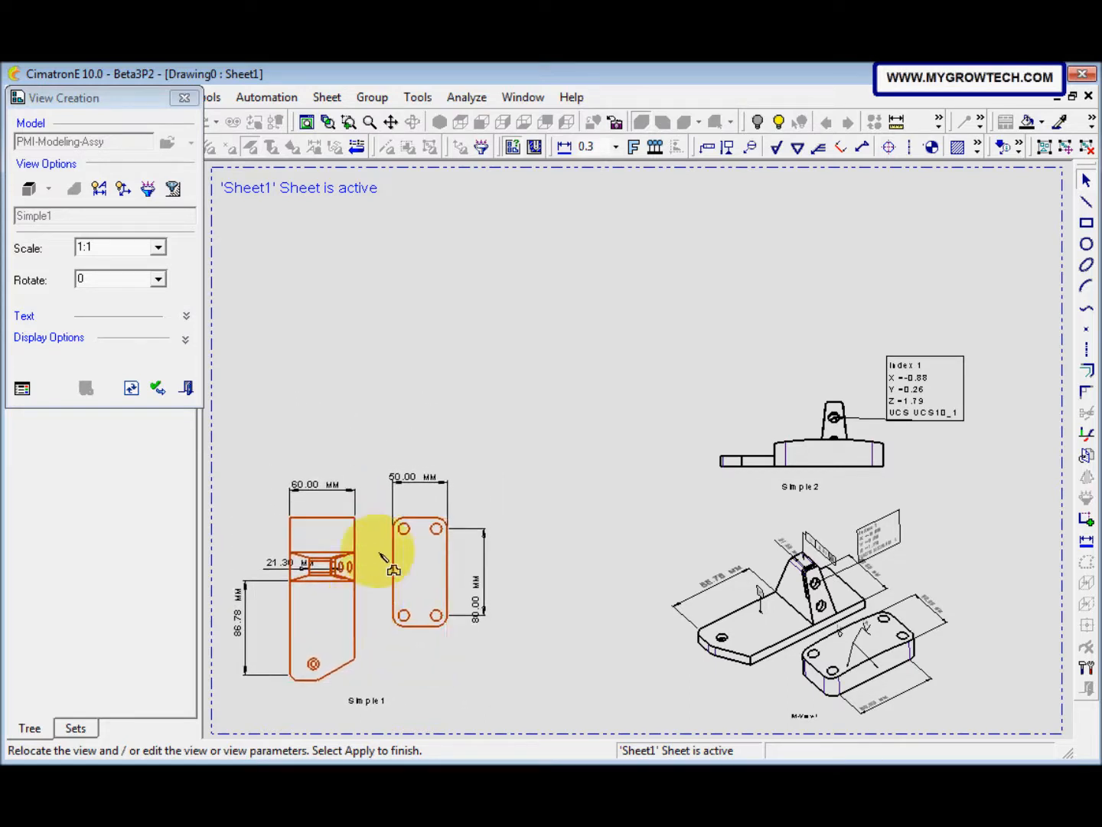
left_click(190, 390)
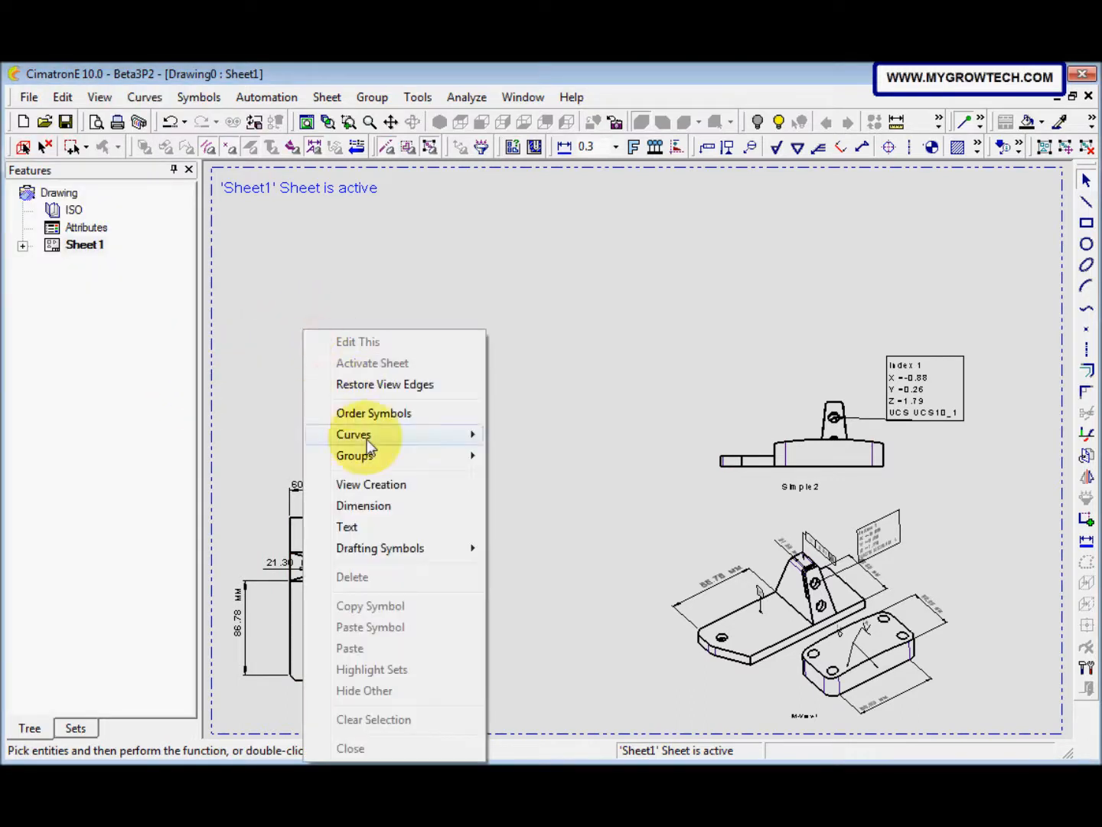
Step: Start a new Front view on the sheet and load PMI-Modeling-Assy.elt as its model
left_click(373, 485)
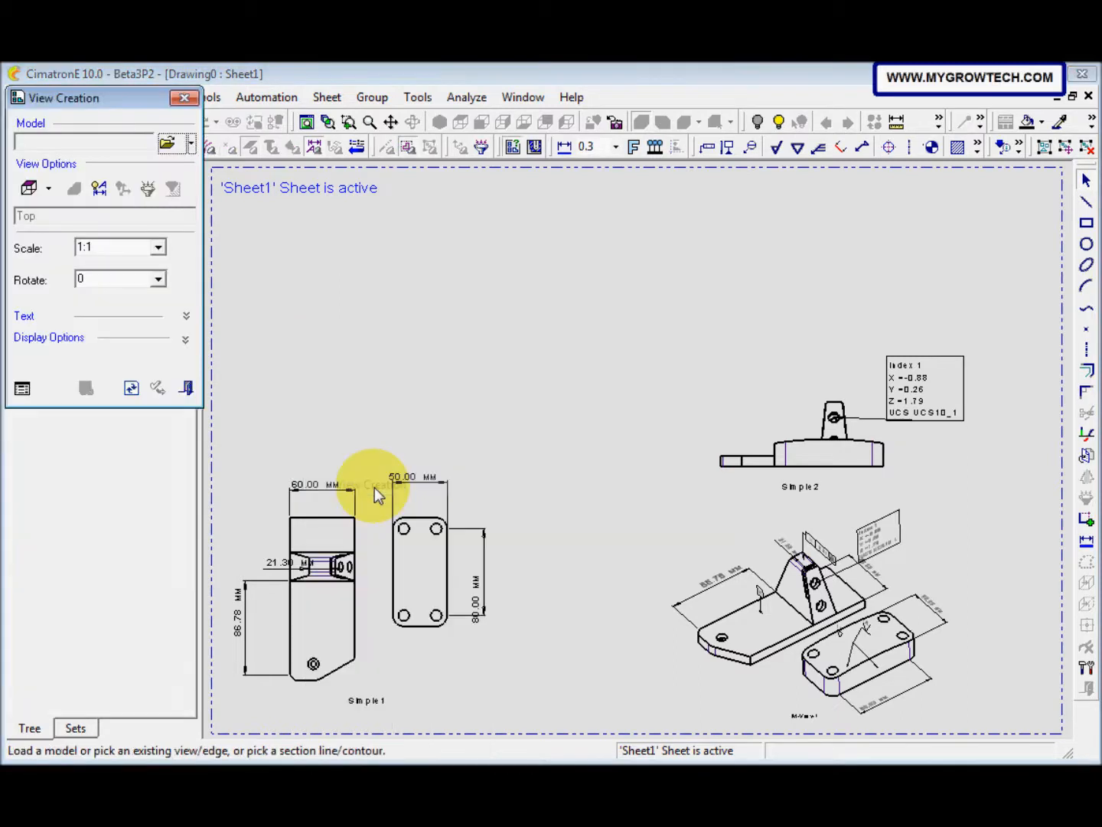
left_click_drag(119, 102, 285, 140)
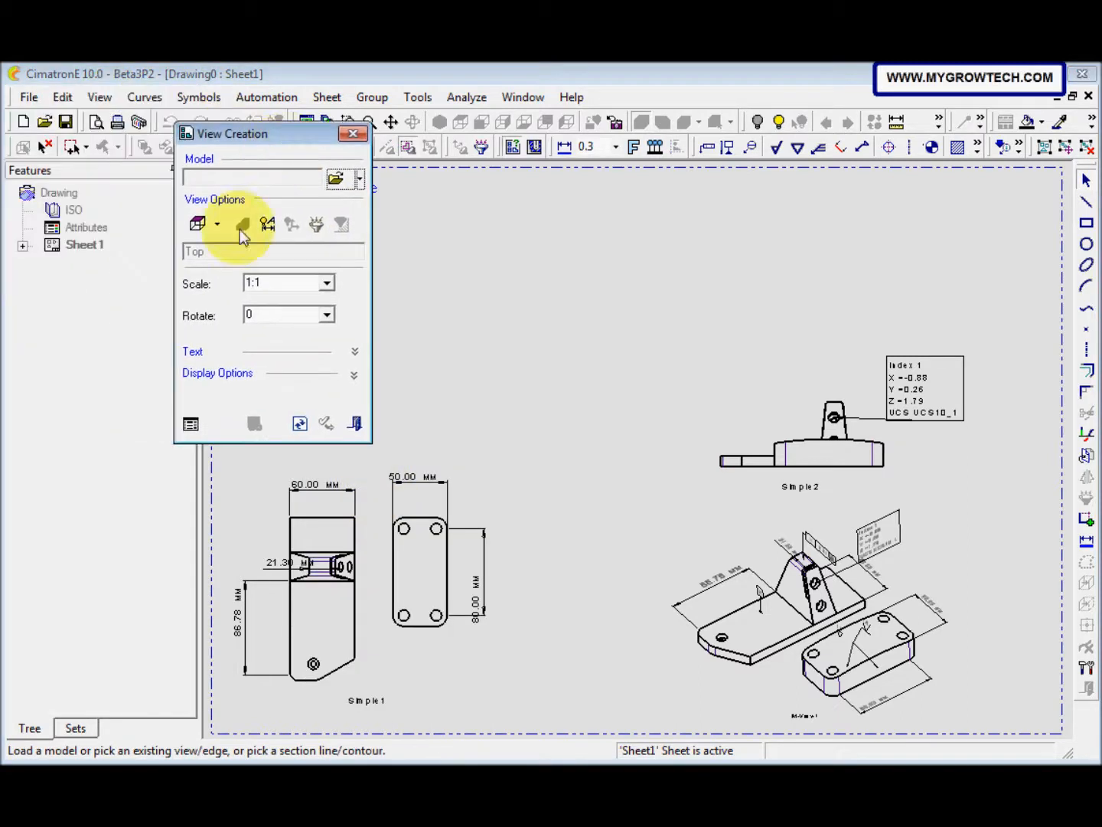
left_click(218, 224)
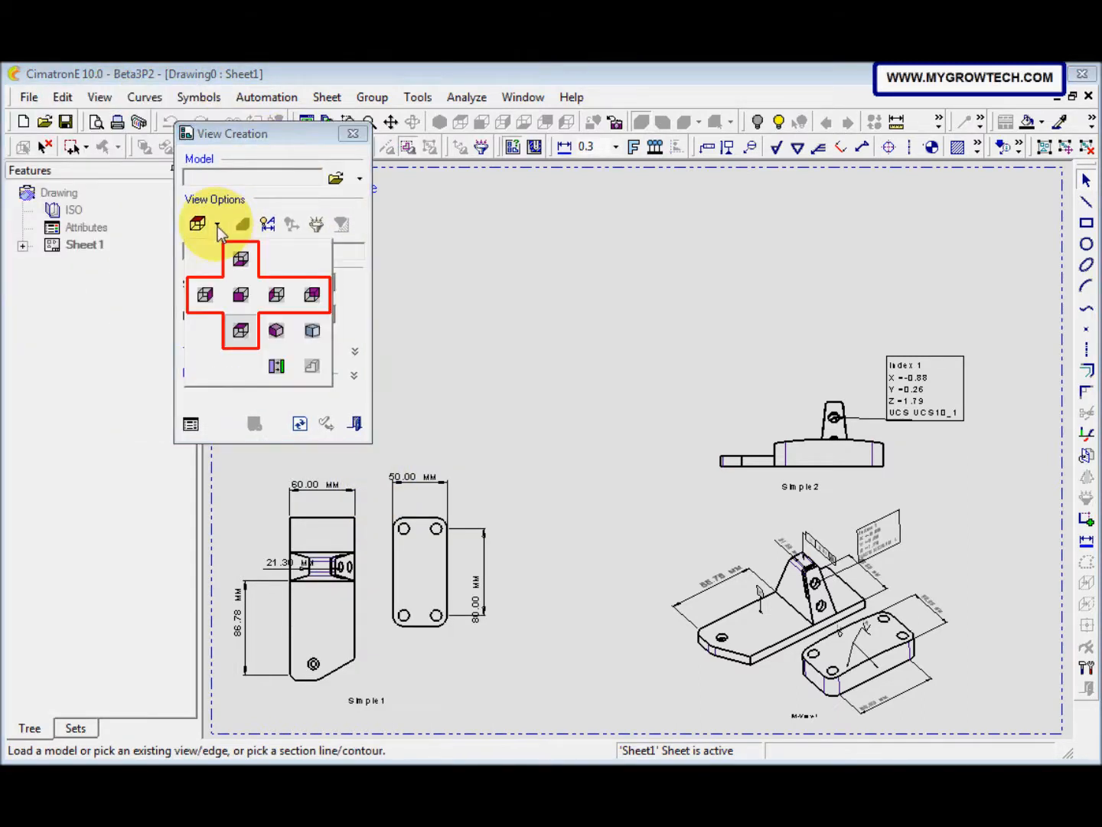
left_click(241, 293)
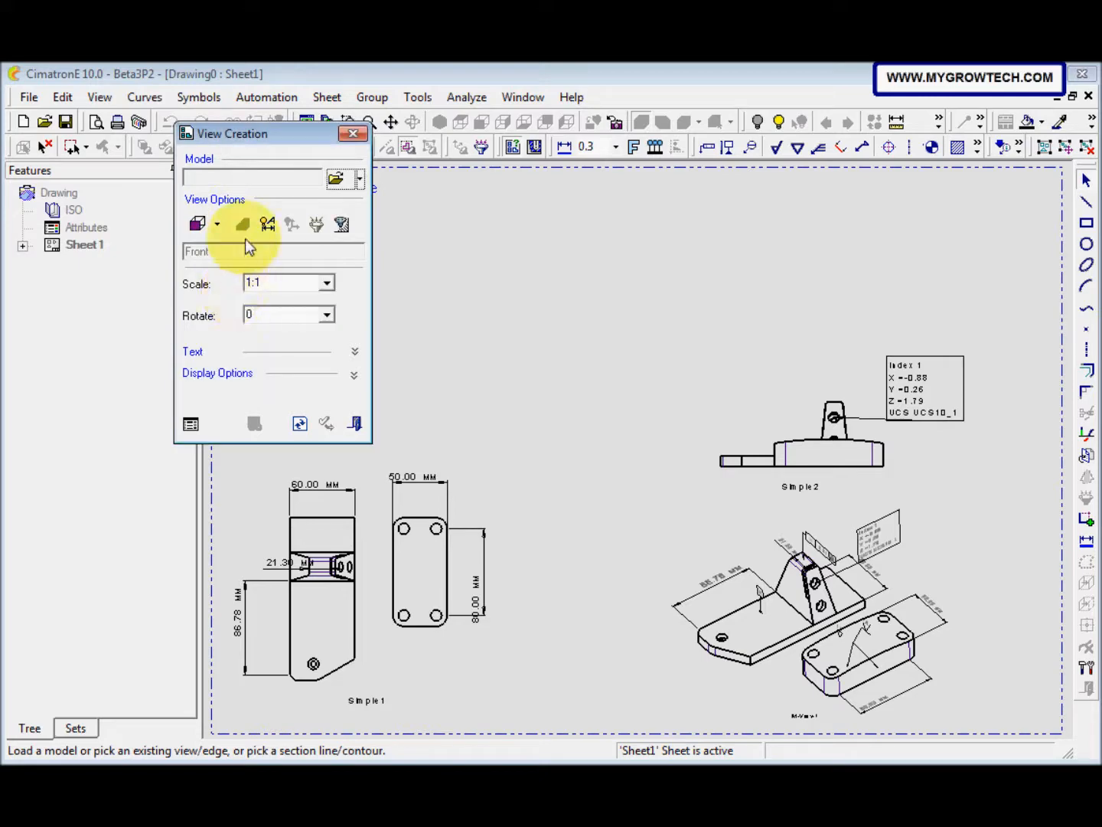
left_click(335, 179)
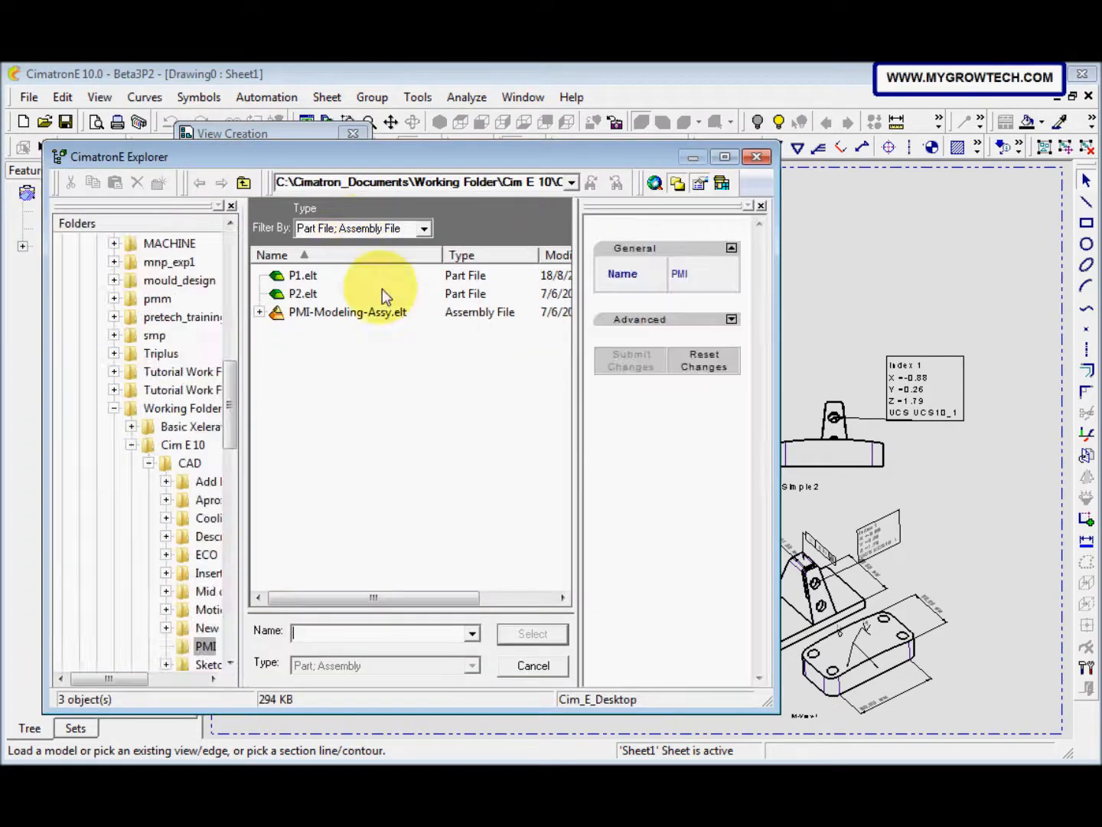
left_click(360, 312)
left_click(520, 635)
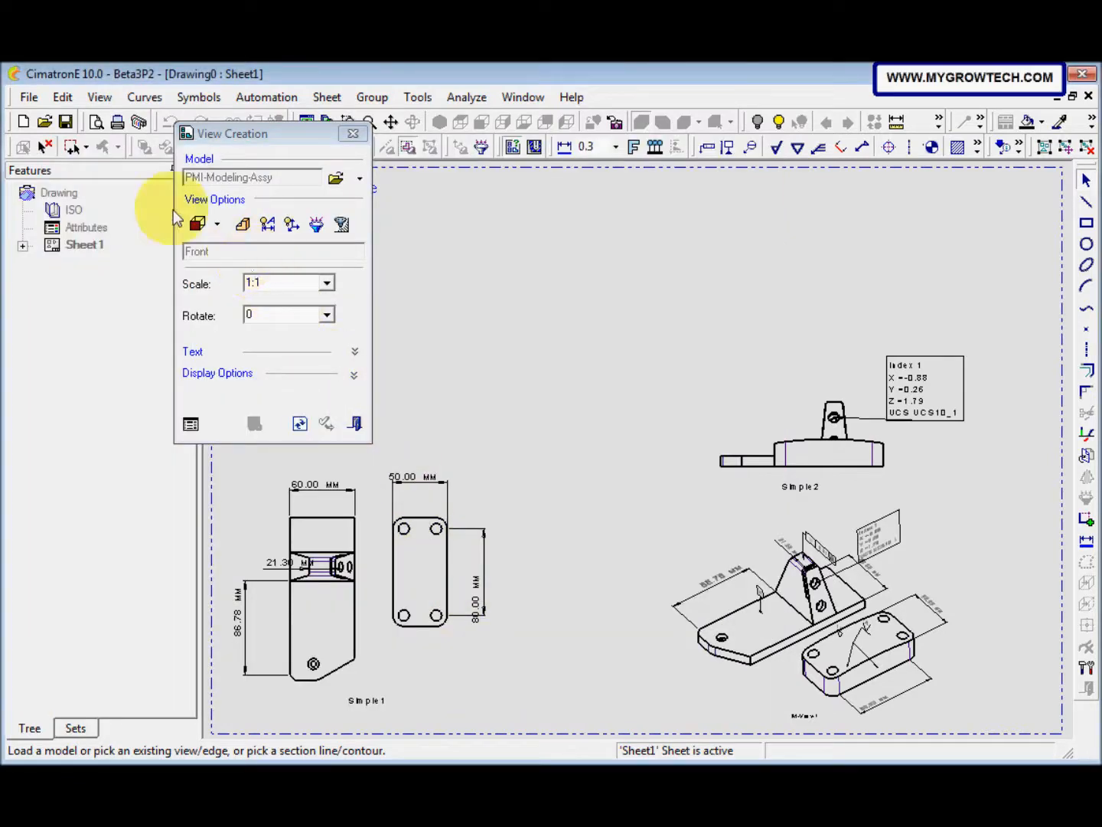
Step: Filter component P2 out of the Front view, keeping only P1
left_click(314, 224)
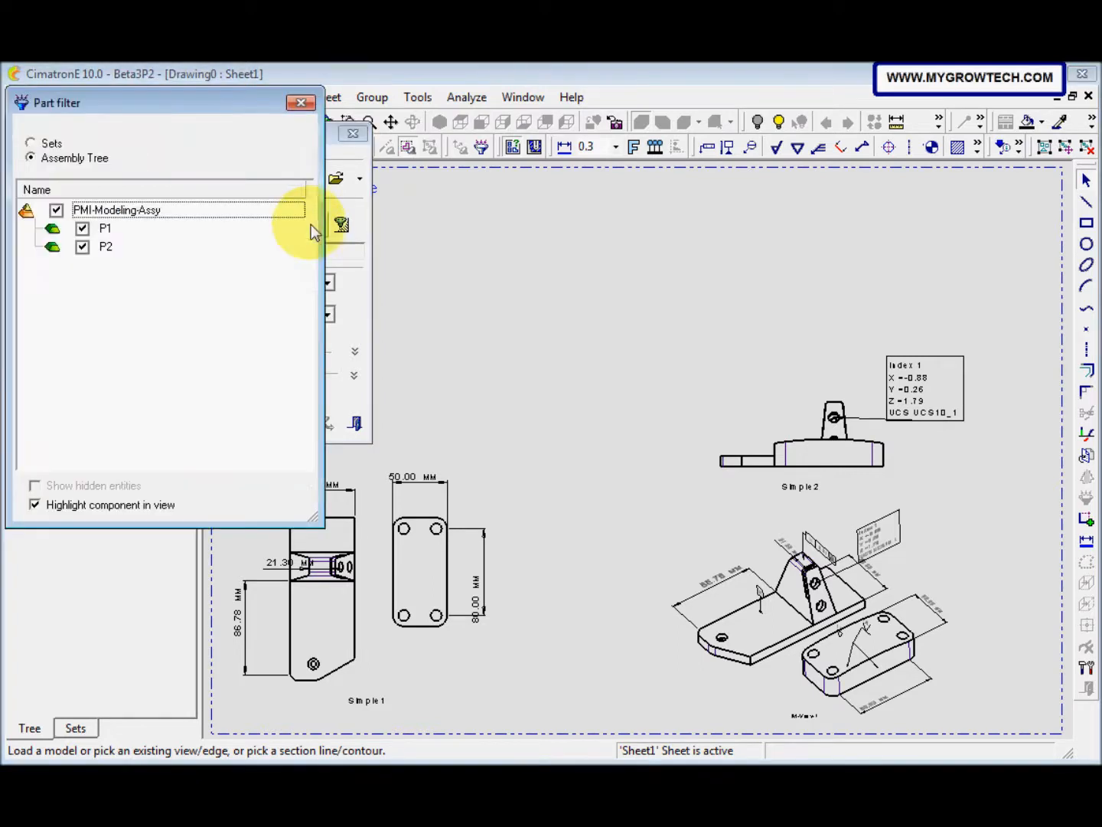
left_click(83, 246)
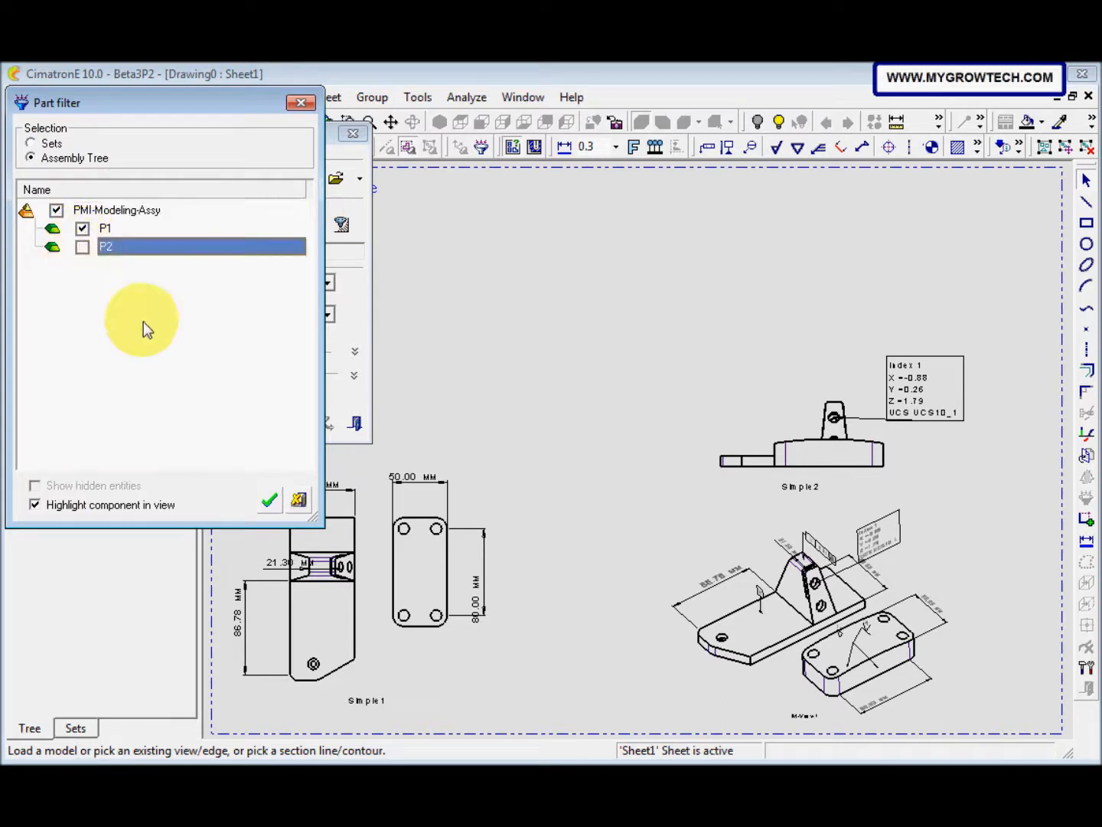
left_click(270, 499)
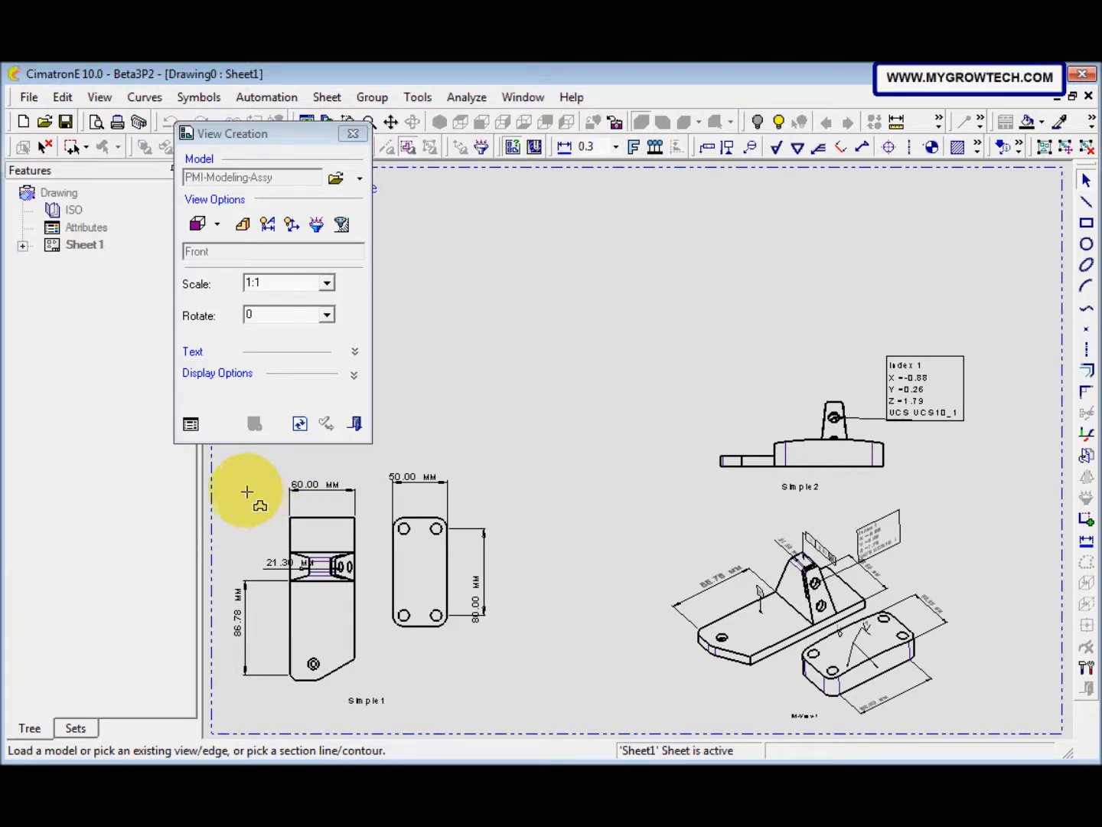
Step: Exclude surface roughness and surface finish symbols from the Front view's PMI, keeping same-projection and lower-level component PMI enabled
left_click(270, 227)
left_click_drag(196, 98, 287, 119)
left_click(176, 265)
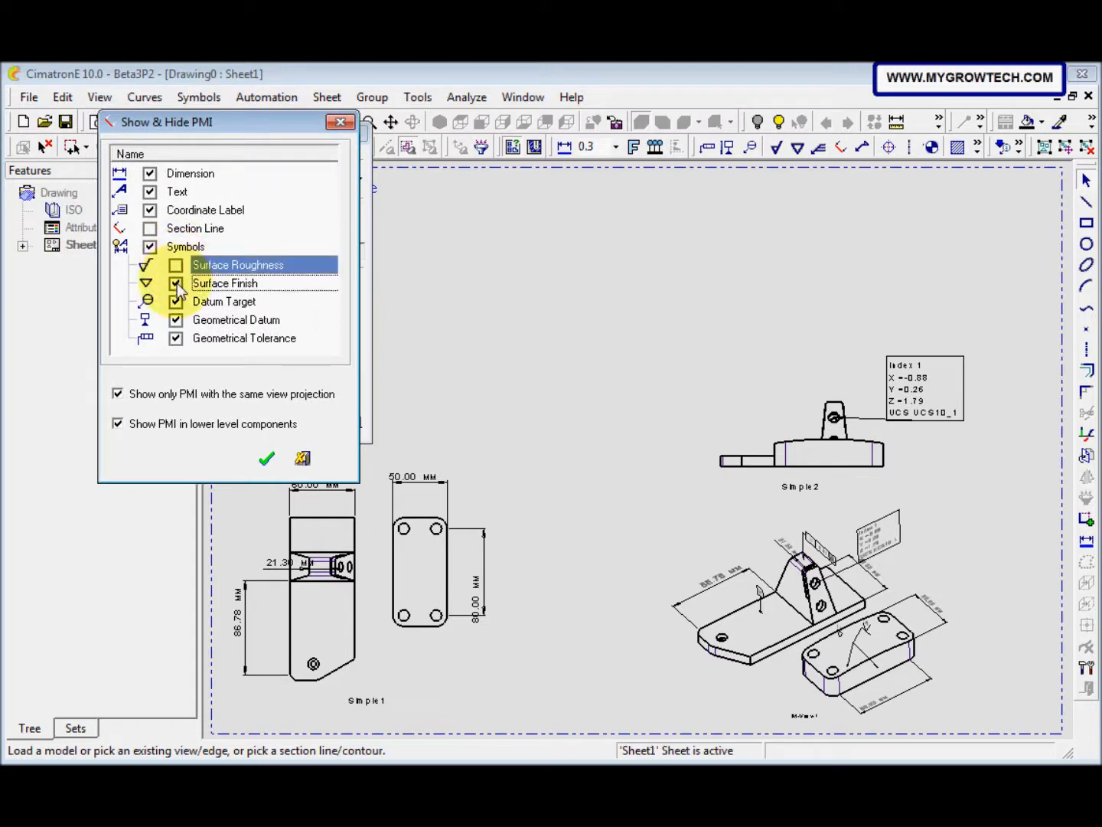
left_click(176, 284)
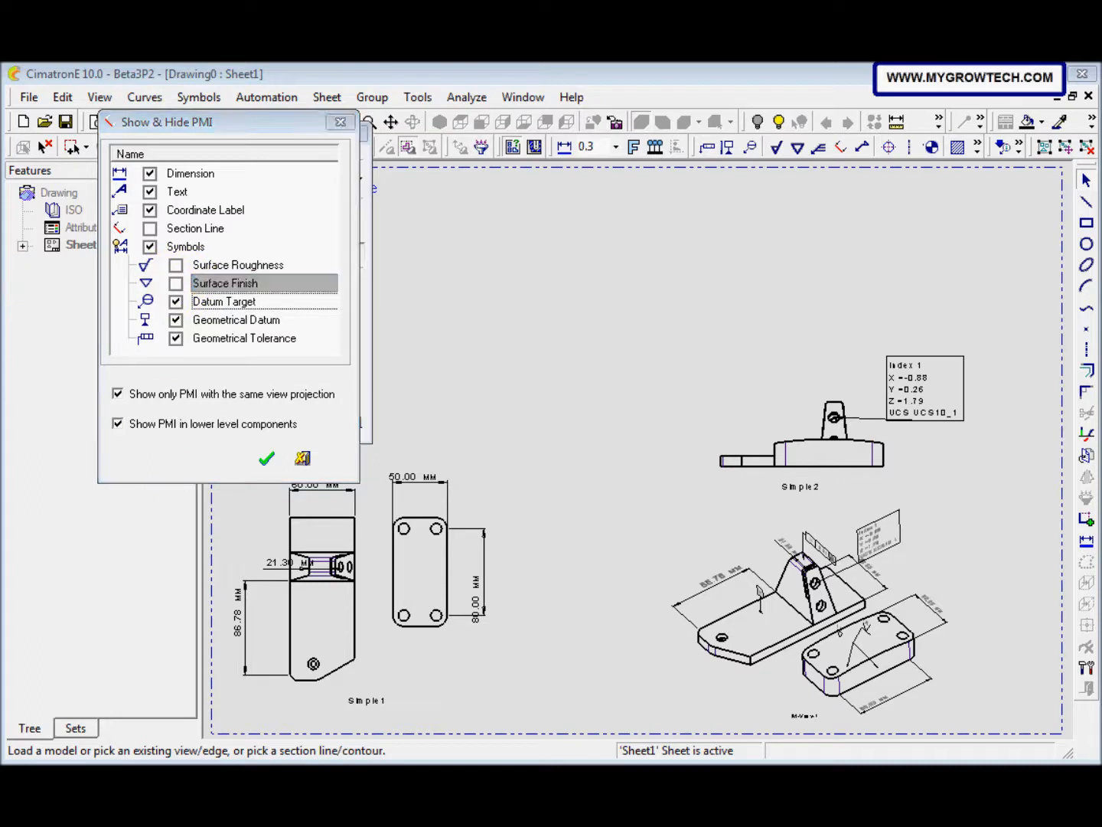
left_click(266, 458)
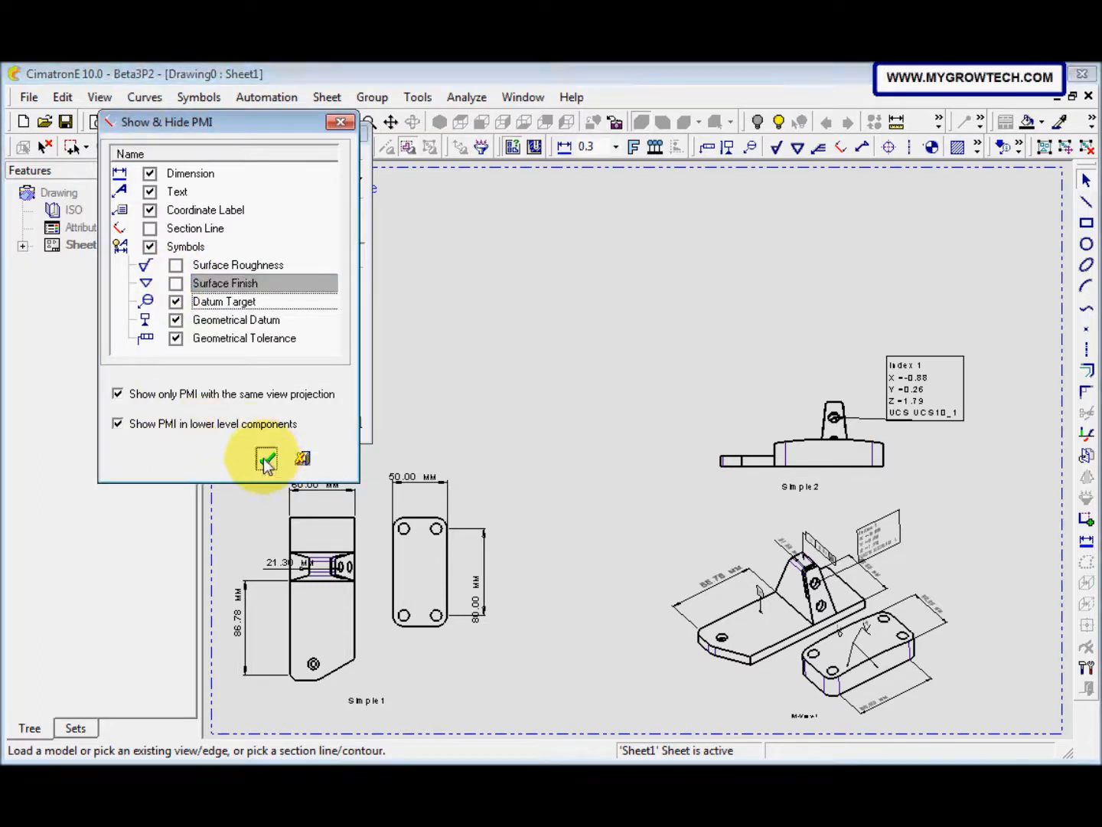
Step: Place the Front view at 1:1 above the Top view on the sheet and finish the view creation
left_click_drag(289, 136, 191, 163)
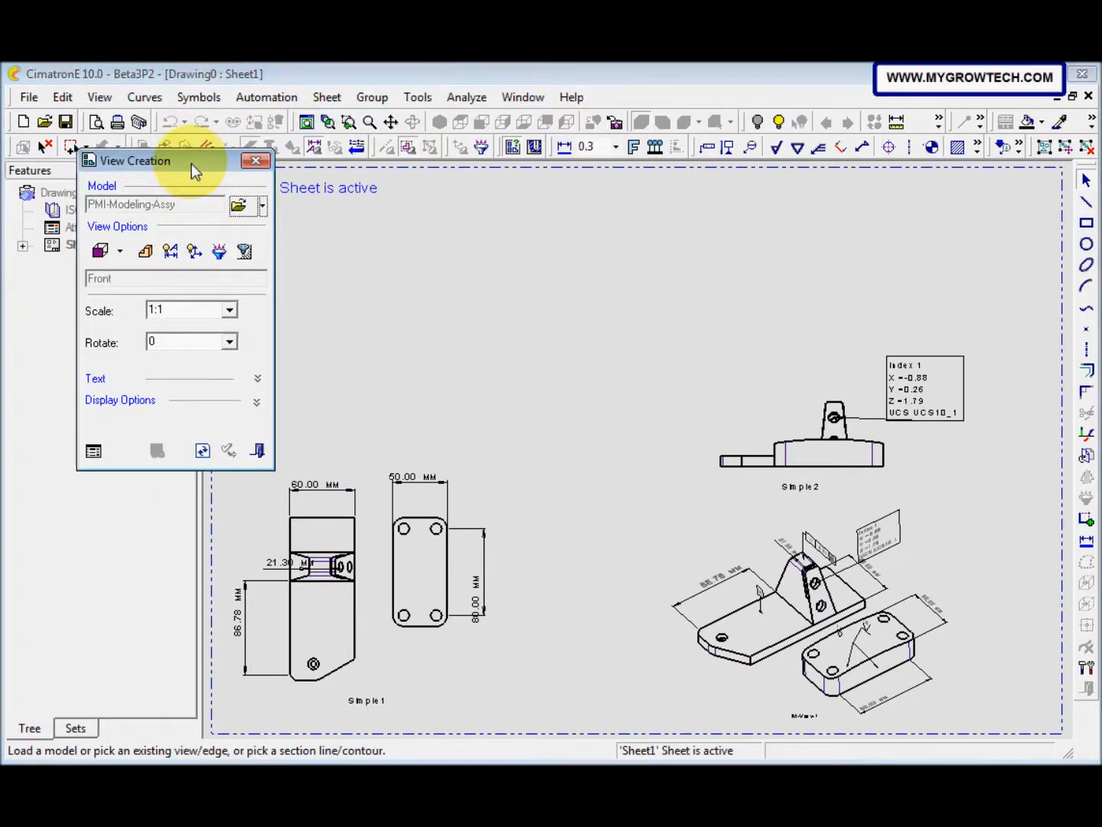
left_click(352, 349)
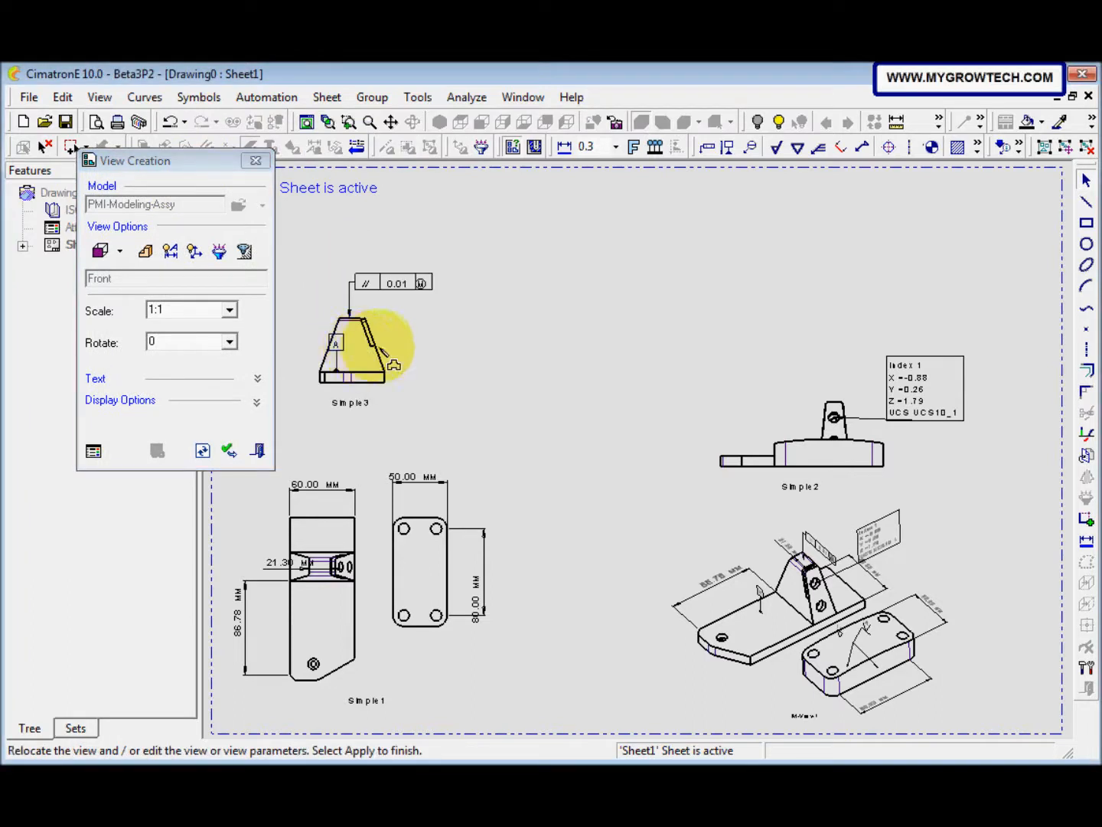
left_click(259, 451)
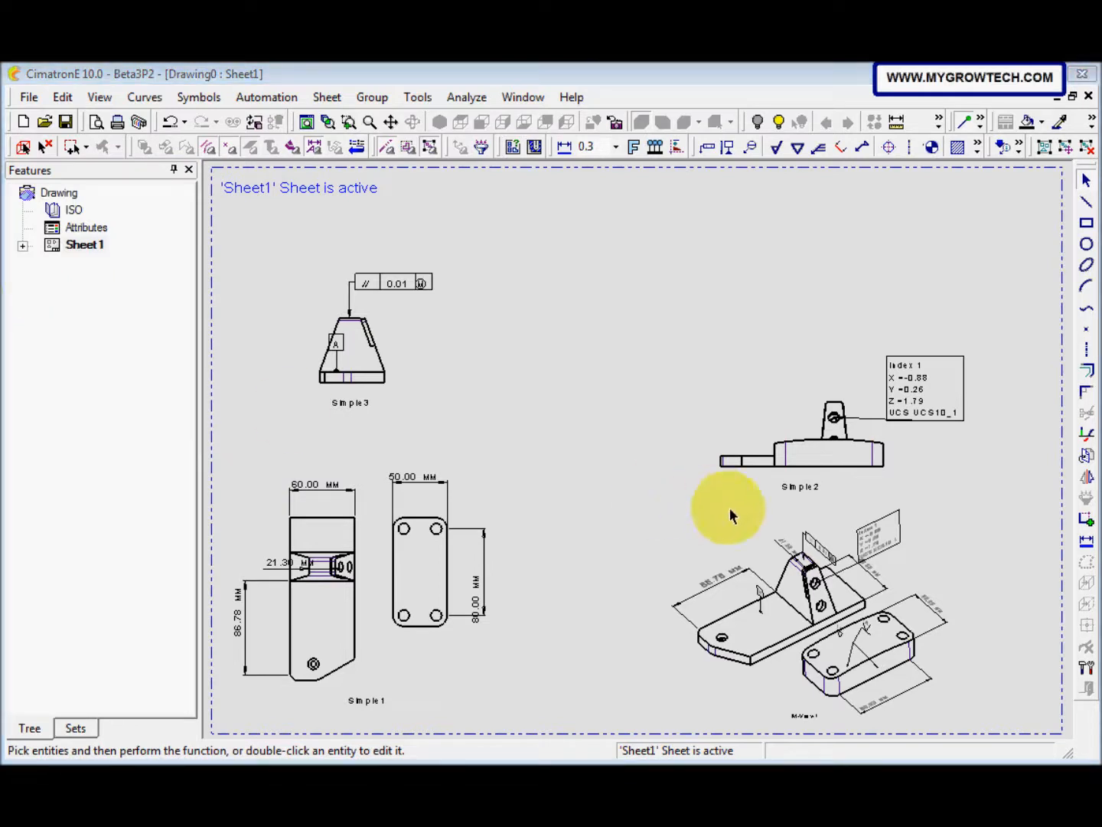
Step: Edit the M-View and relocate it to the sheet's upper-right area, above the Right view
left_click(812, 607)
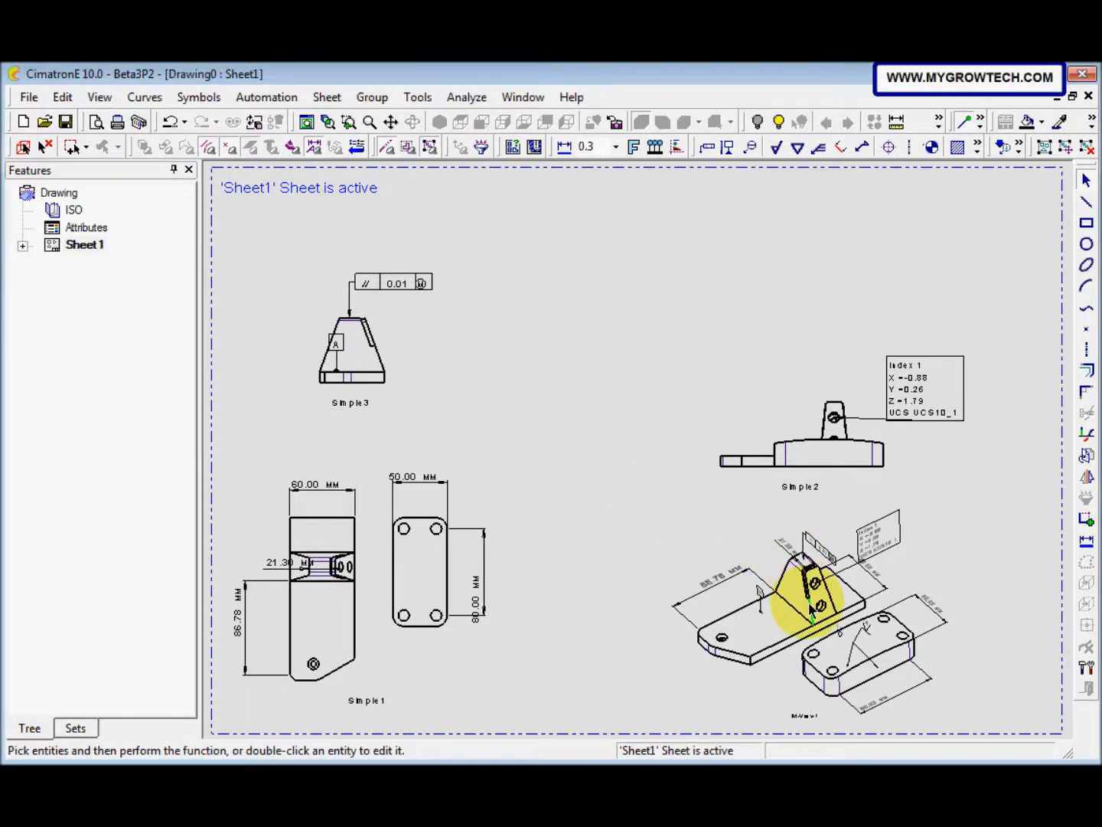
right_click(811, 607)
left_click(872, 178)
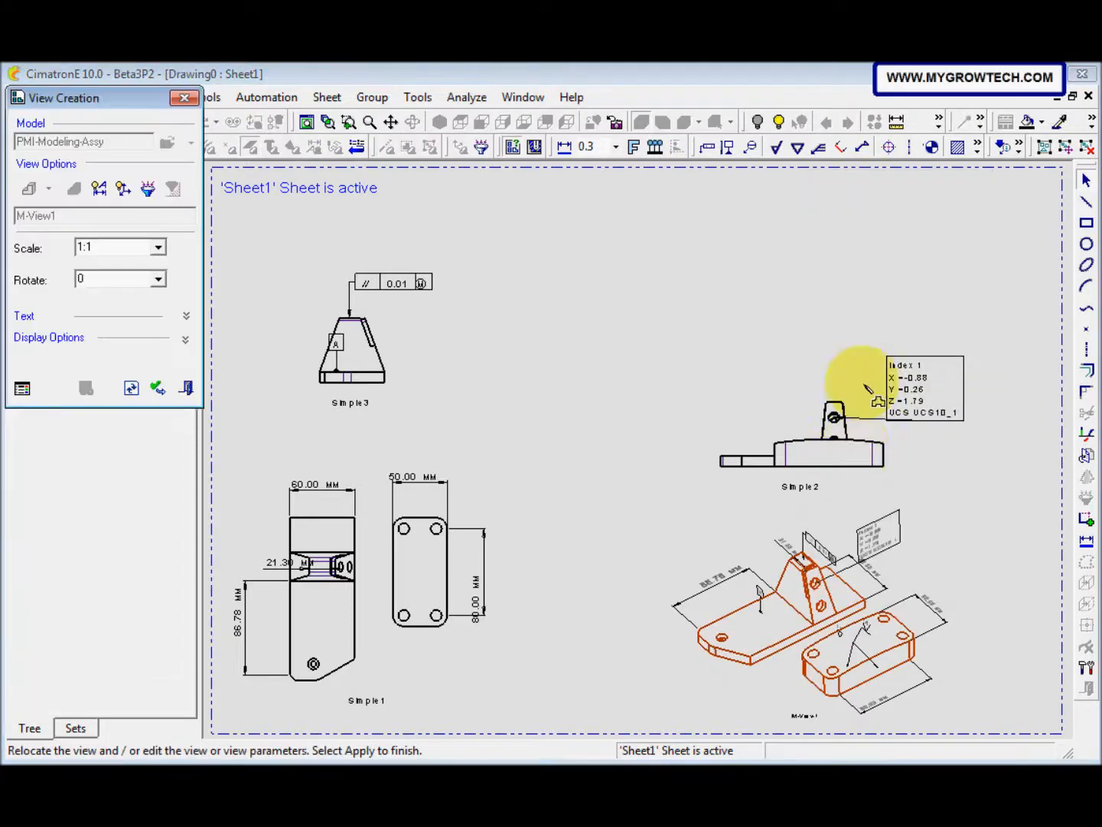
left_click_drag(832, 631, 756, 320)
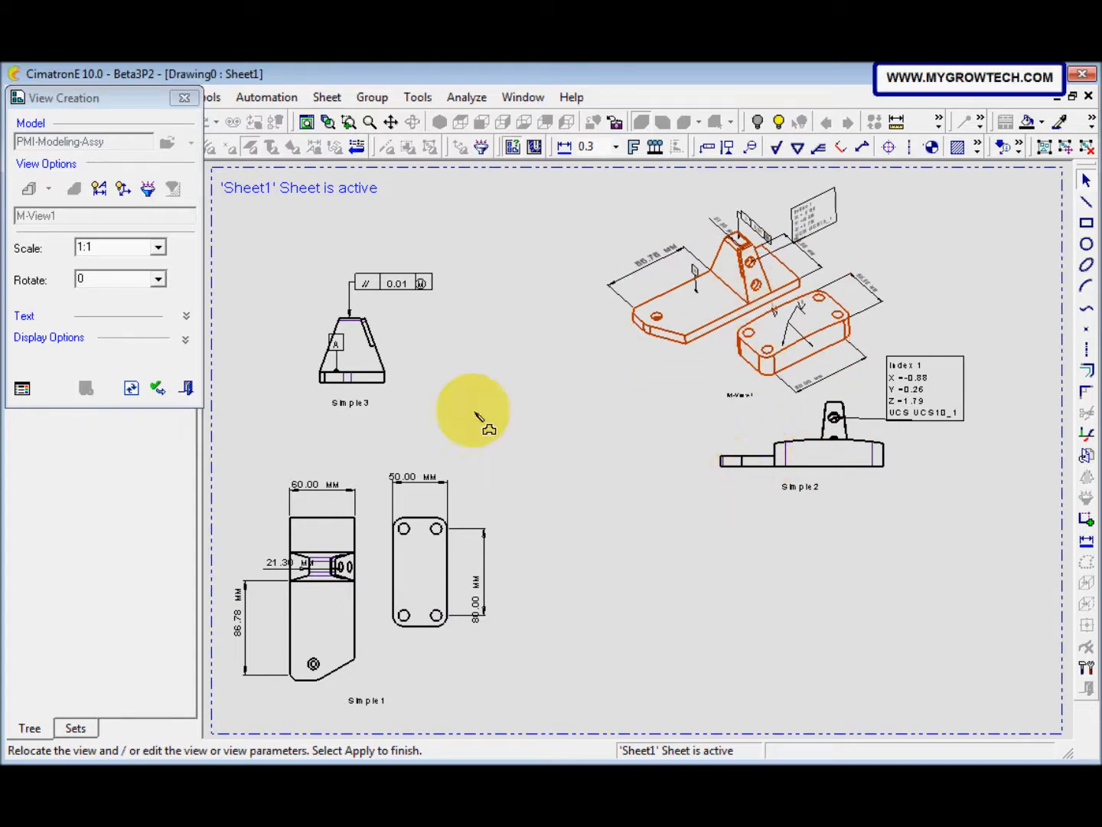
left_click(185, 389)
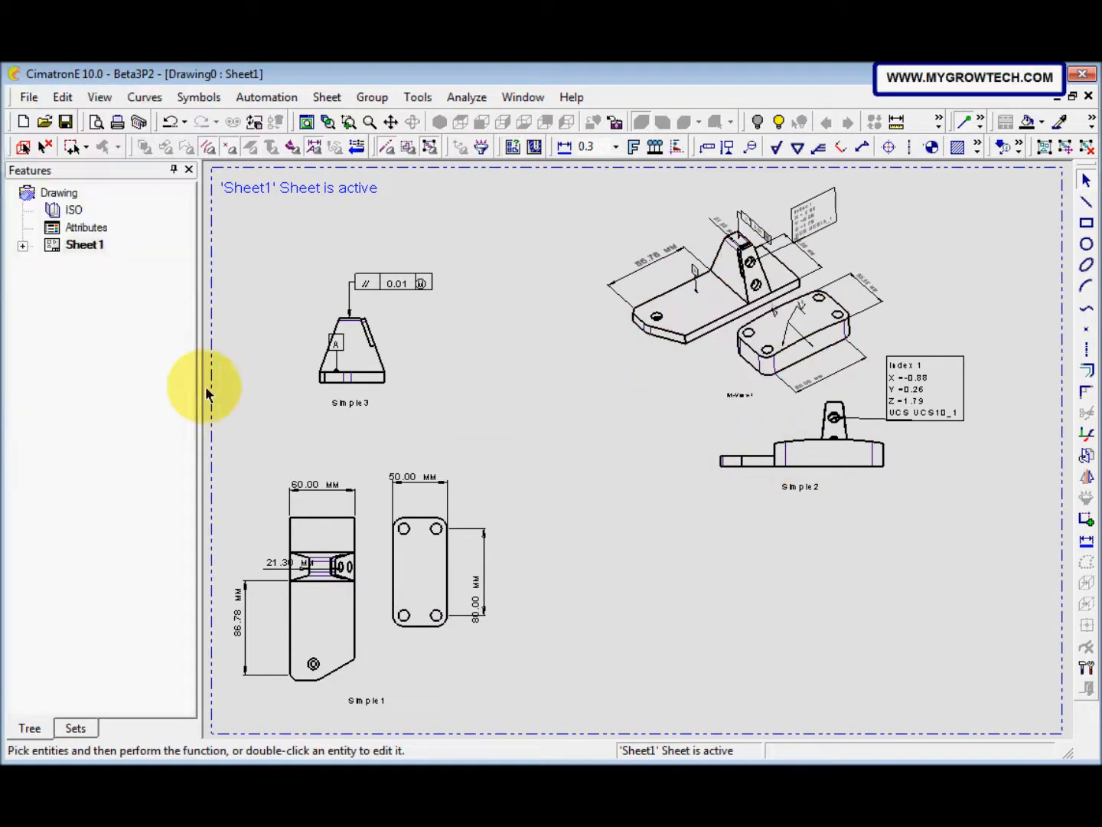
Step: Edit the Right view and relocate it to the sheet's lower-right area, well below the M-View
right_click(843, 468)
left_click(893, 346)
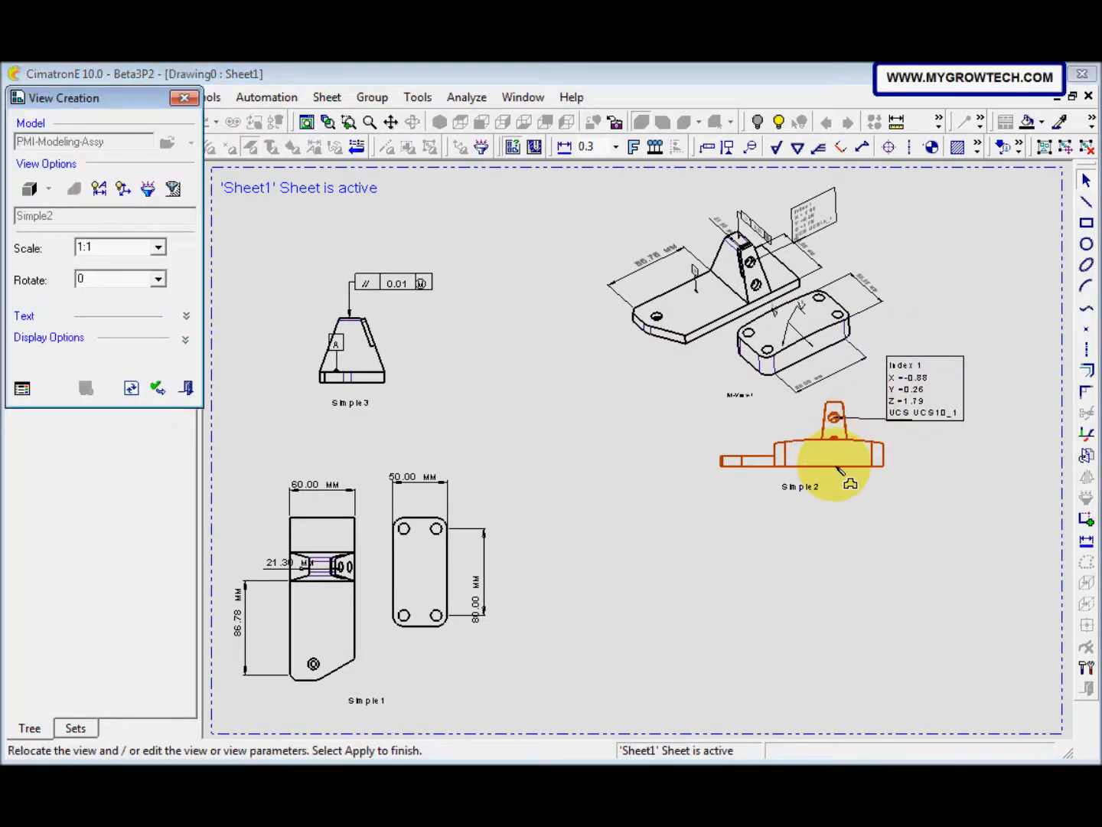
left_click_drag(840, 471, 775, 584)
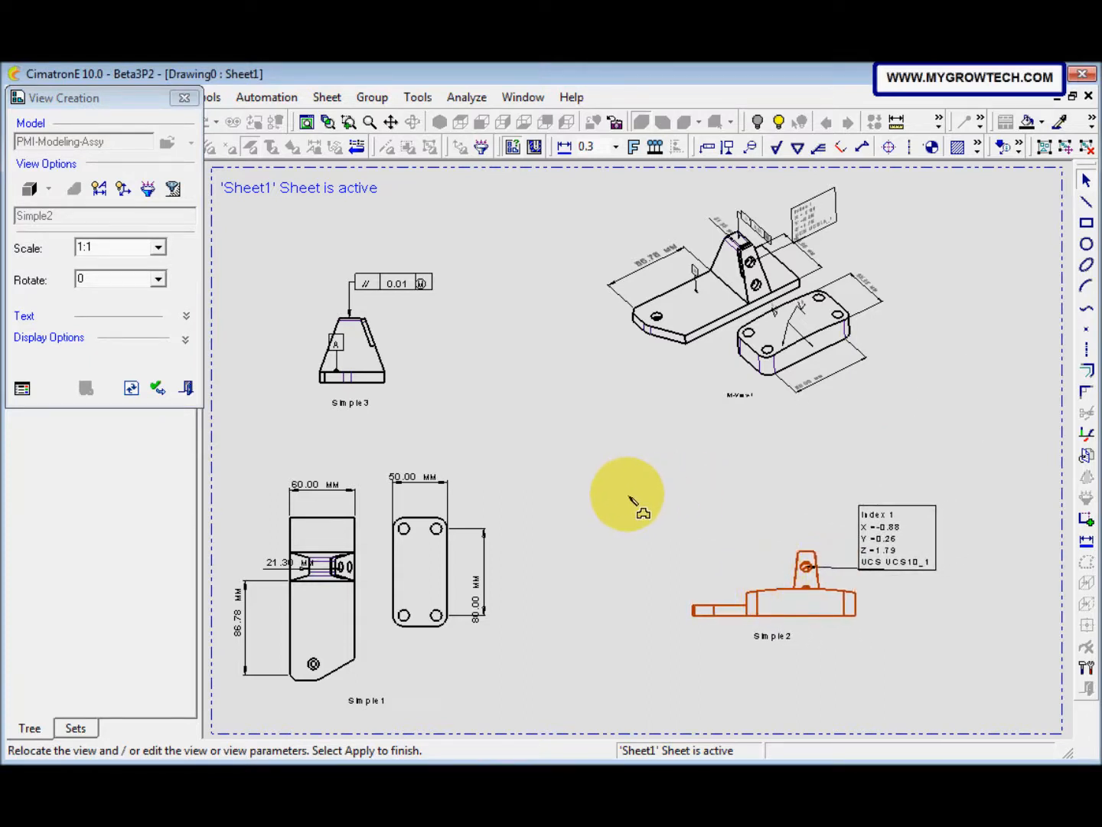
left_click(188, 390)
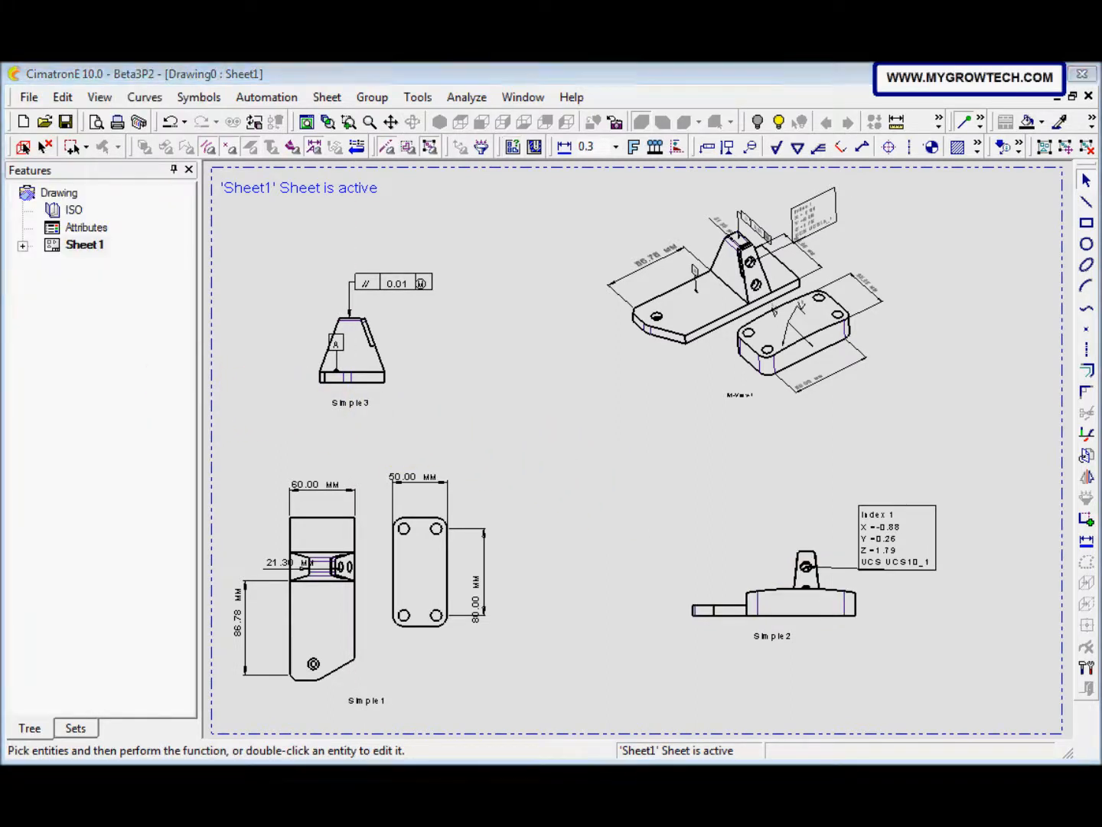